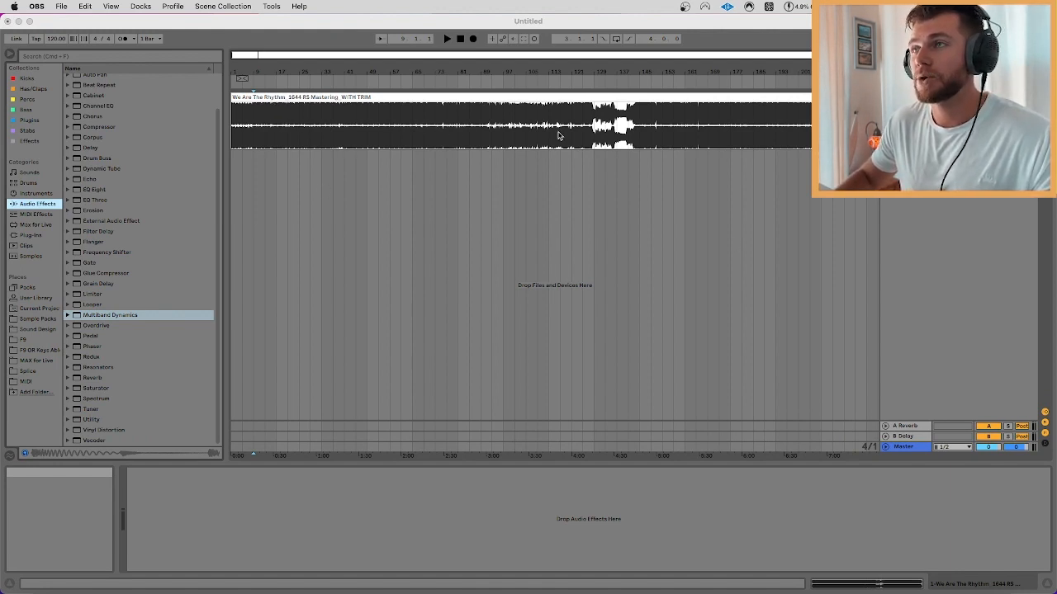
Open the We Are The Rhythm clip's sample details and listen to the track from bar 65.
double_click(336, 103)
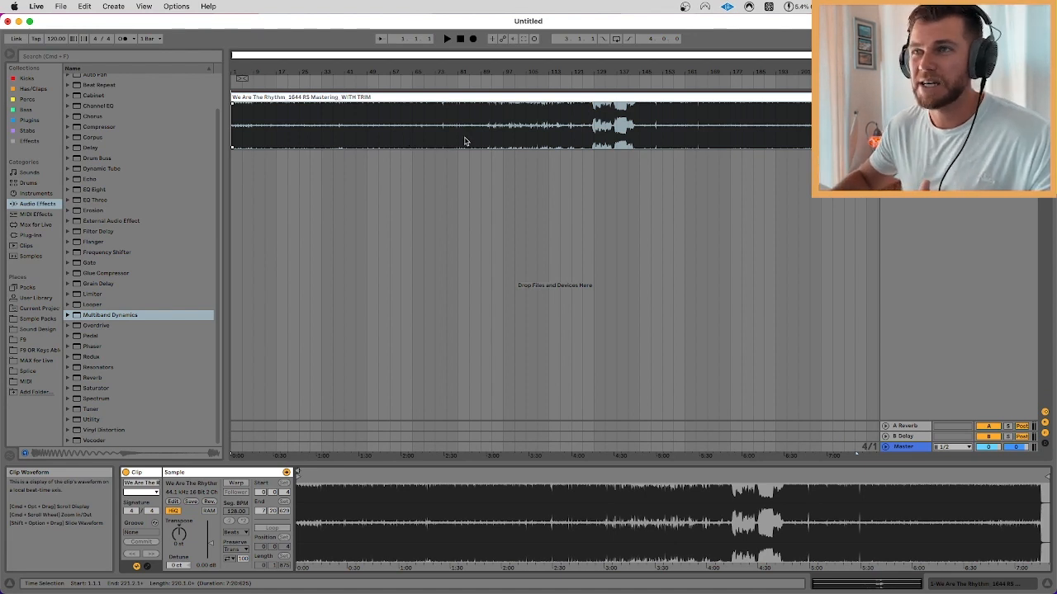
left_click(413, 142)
key("space")
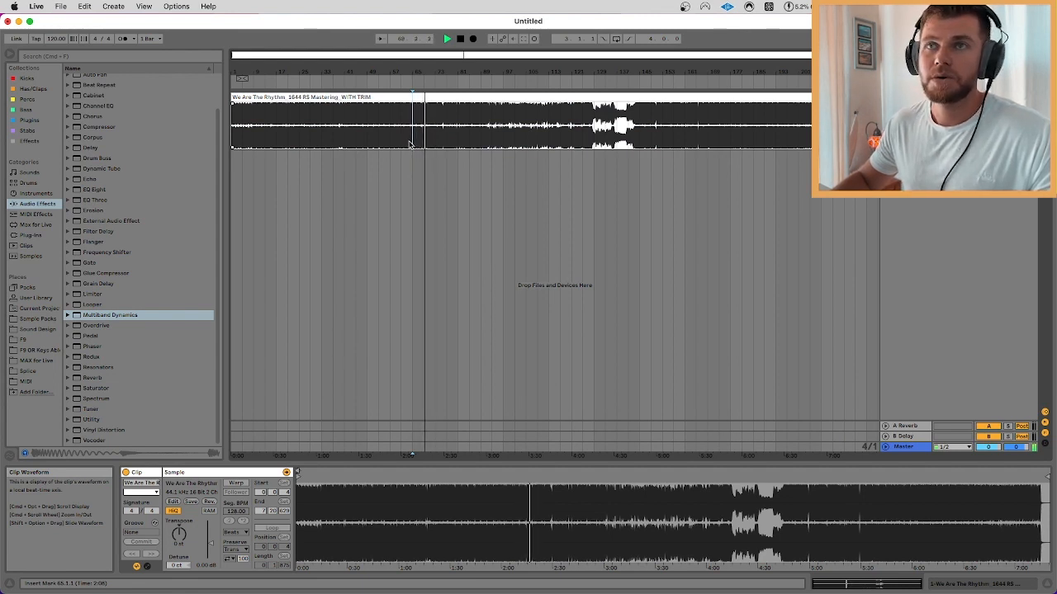
key("space")
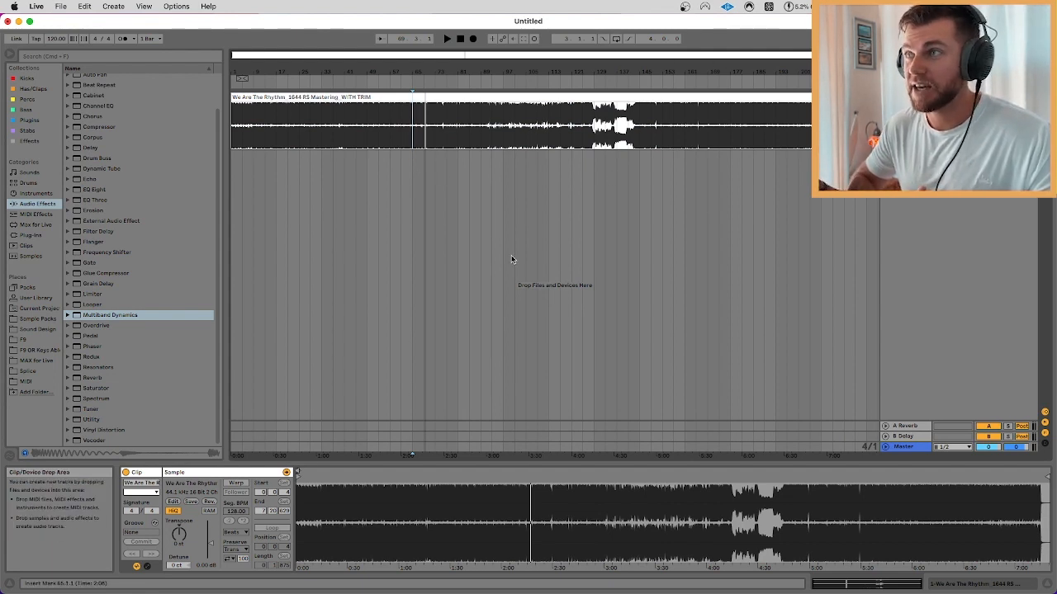
Listen to the section right after the breakdown, starting playback at 143.3.1.
scroll(633, 132, "up", 5)
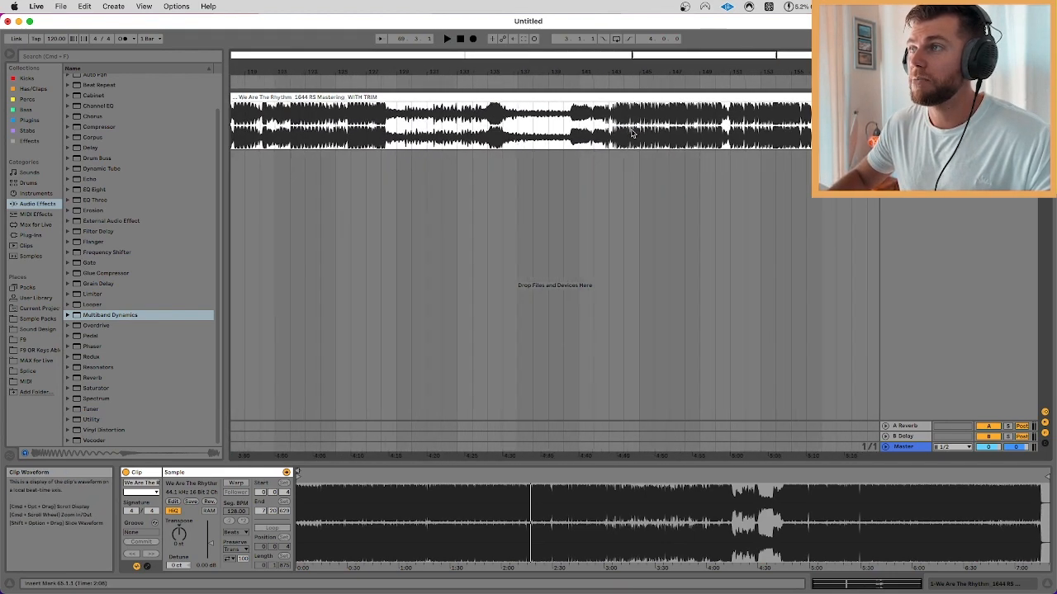
scroll(633, 132, "up", 3)
left_click(609, 136)
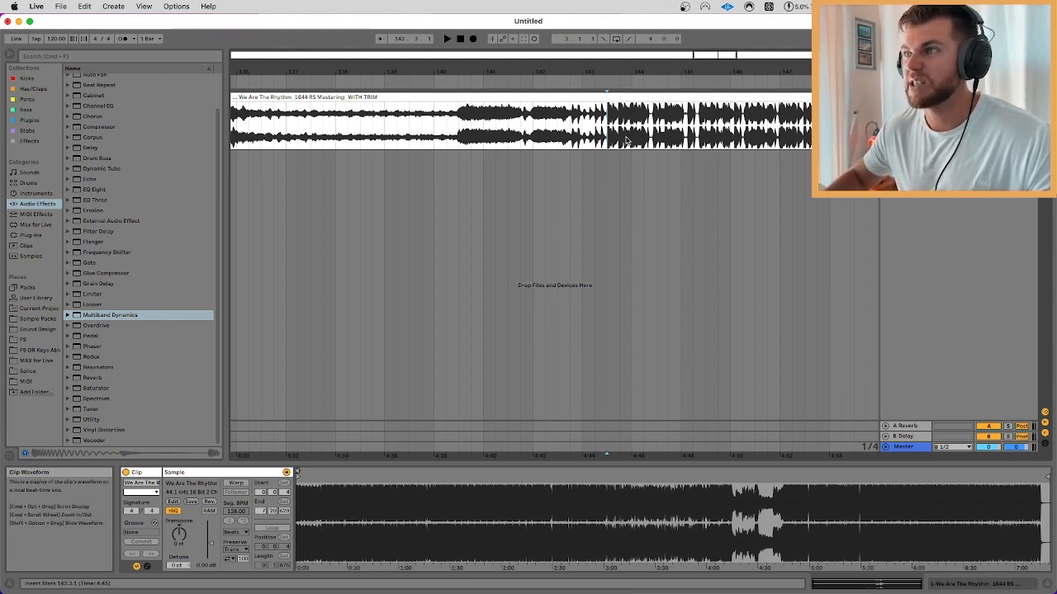
key("space")
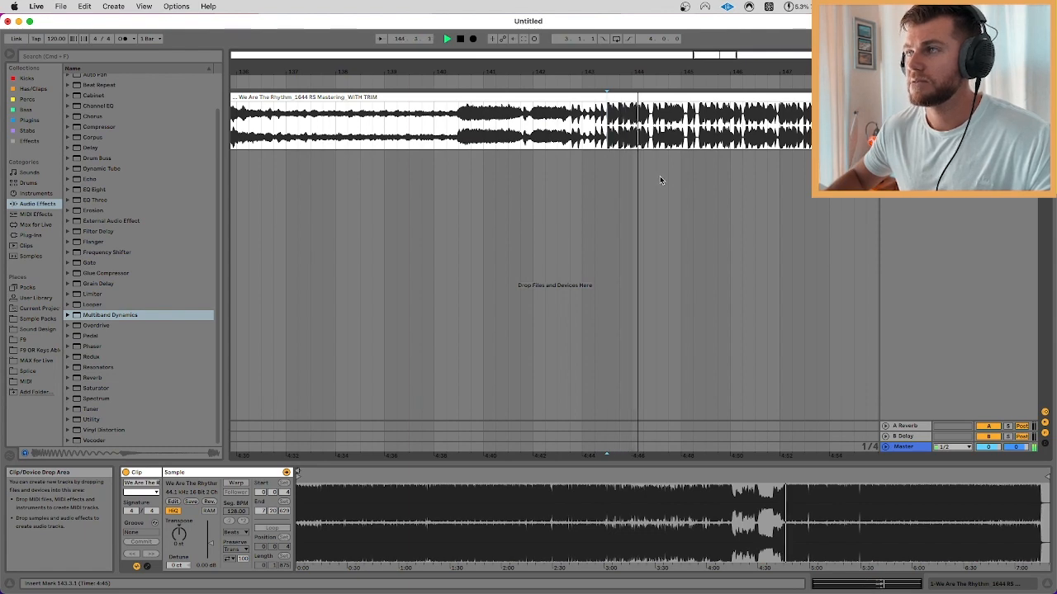
scroll(664, 177, "down", 5)
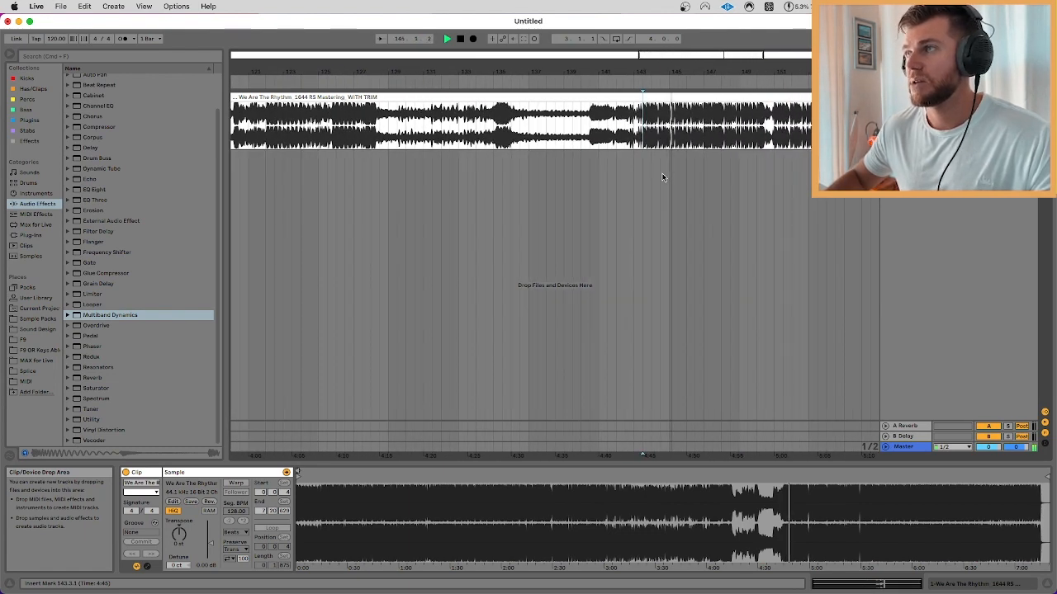
key("space")
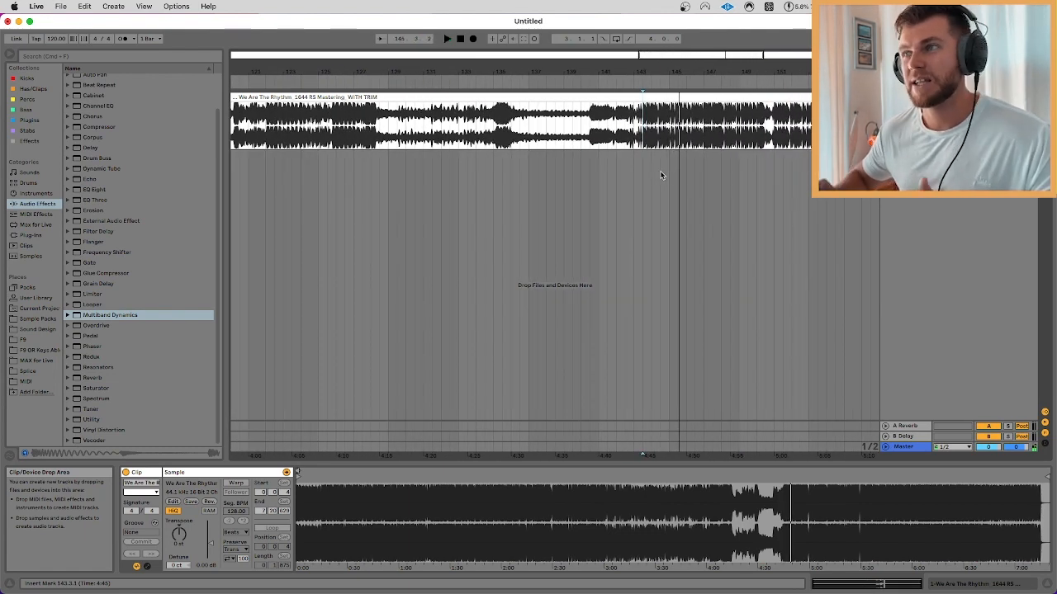
Inspect the clip's waveform and listen to the track's intro from bar 5.
scroll(645, 124, "up", 4)
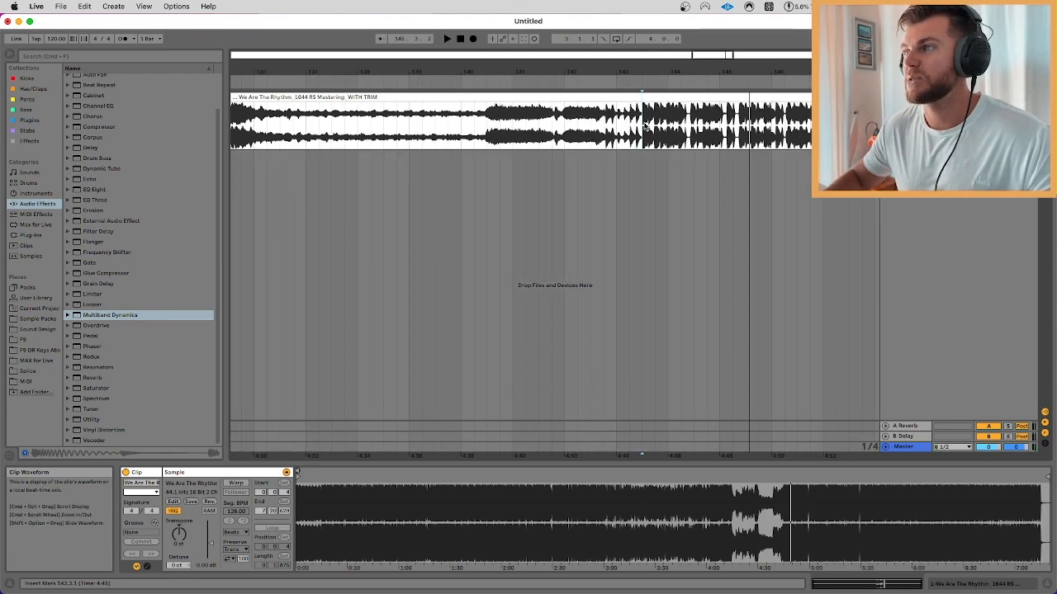
scroll(645, 124, "down", 5)
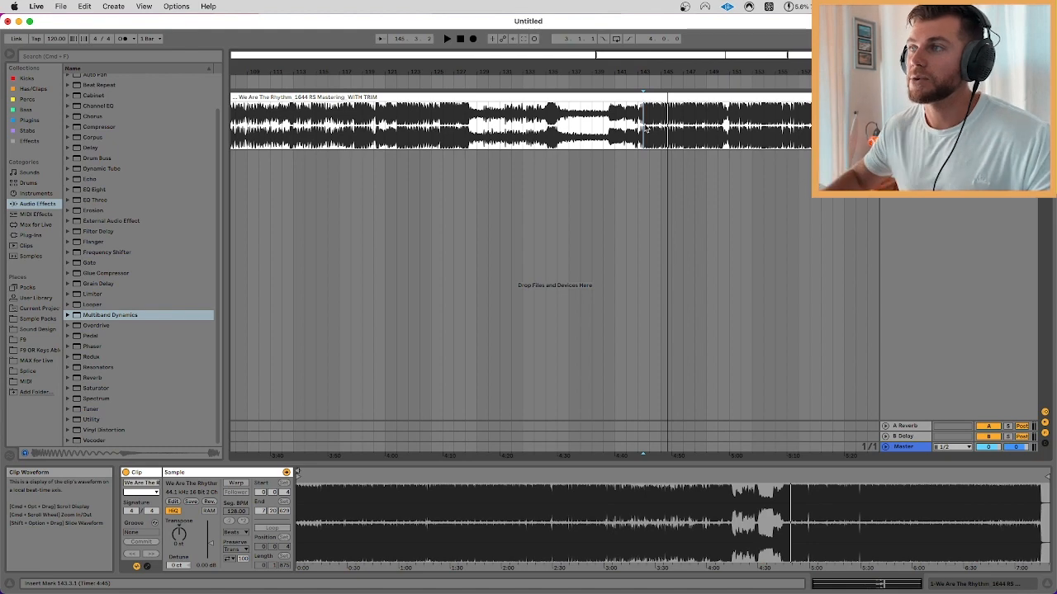
scroll(683, 128, "down", 5)
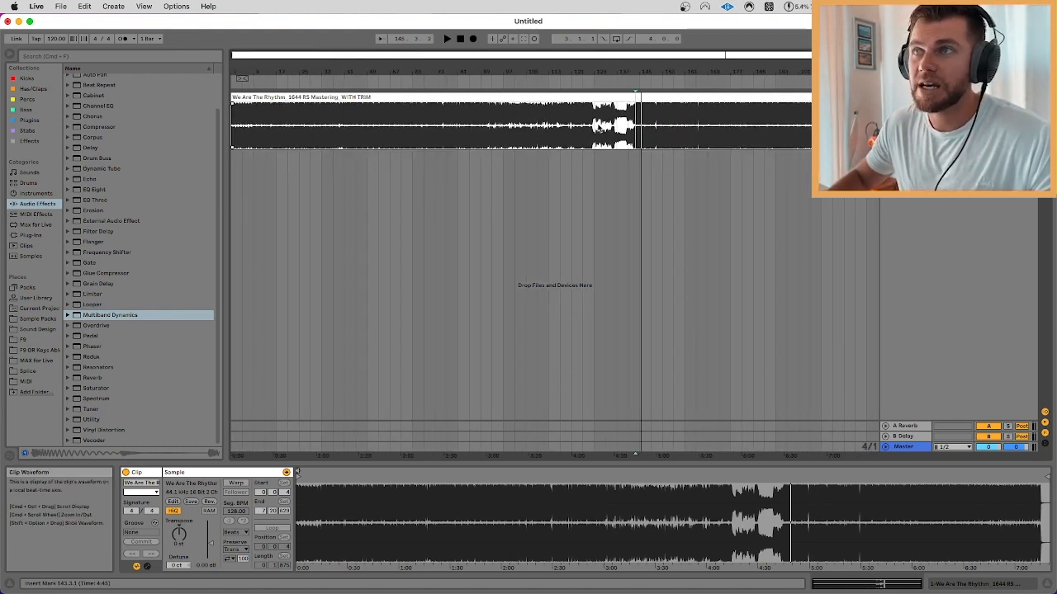
scroll(264, 143, "up", 10)
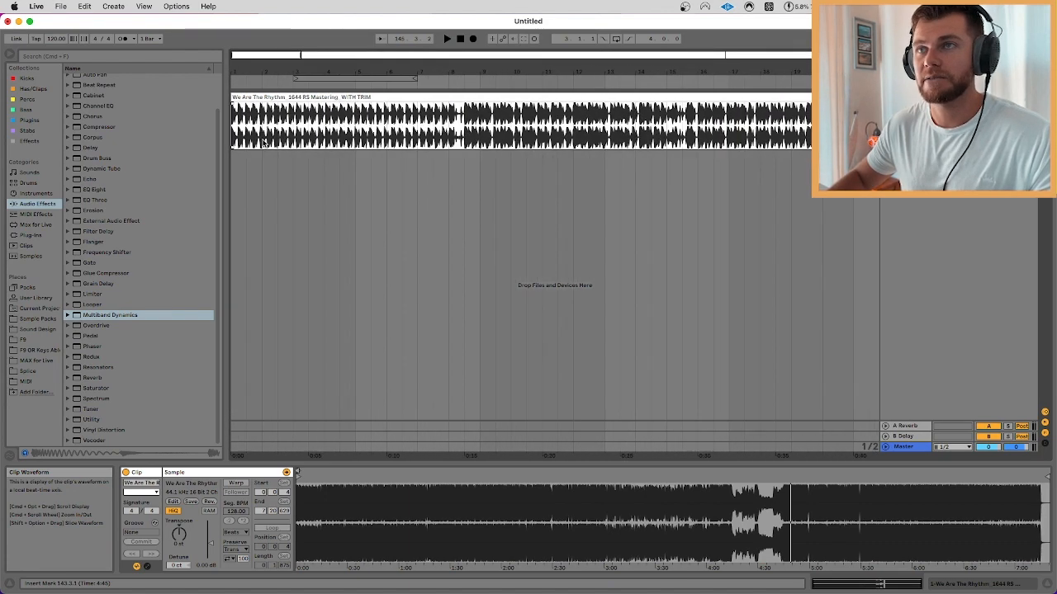
left_click(357, 139)
key("space")
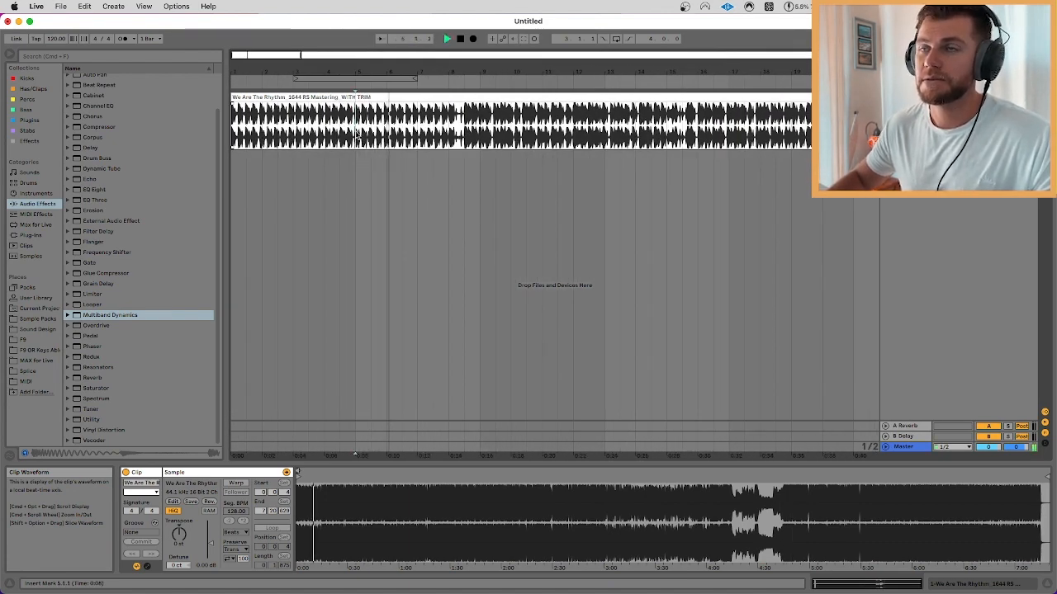
scroll(357, 138, "down", 3)
scroll(357, 138, "left", 1)
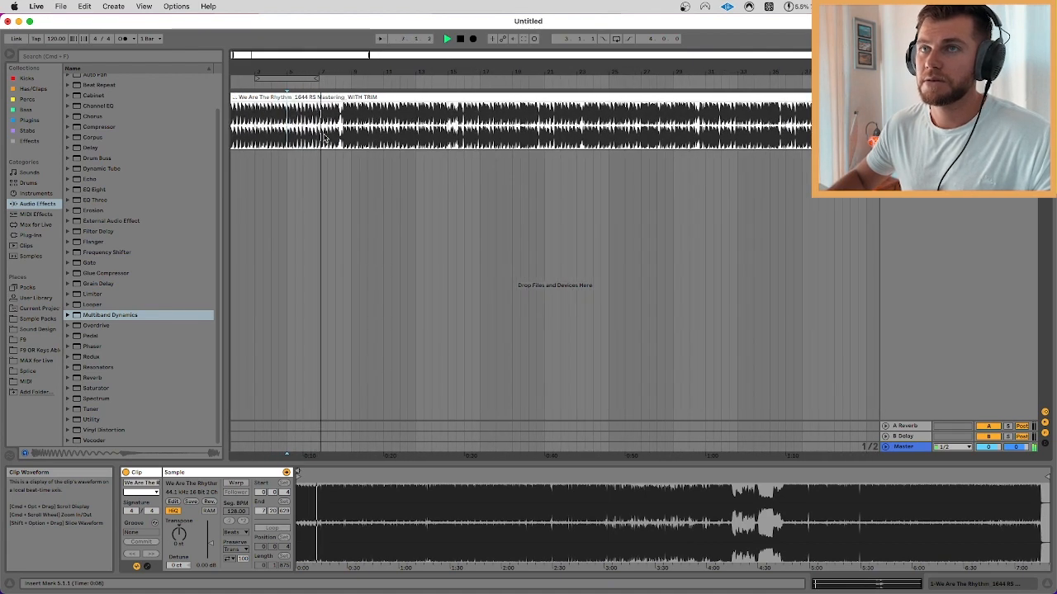
key("space")
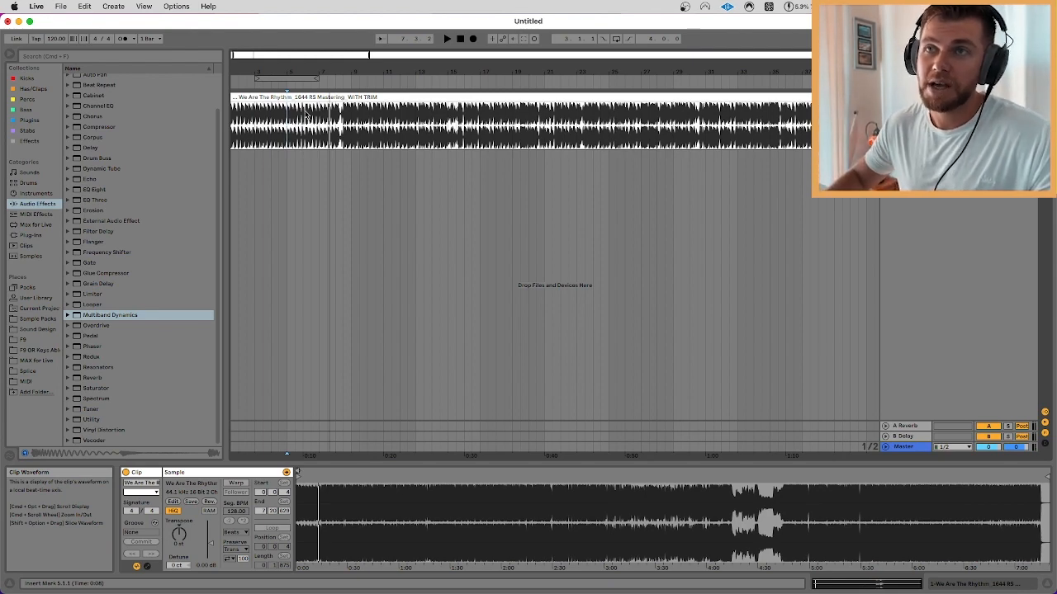
Examine the intro's drum hits in the waveform and listen to the change from 8.1.1.
scroll(288, 140, "up", 10)
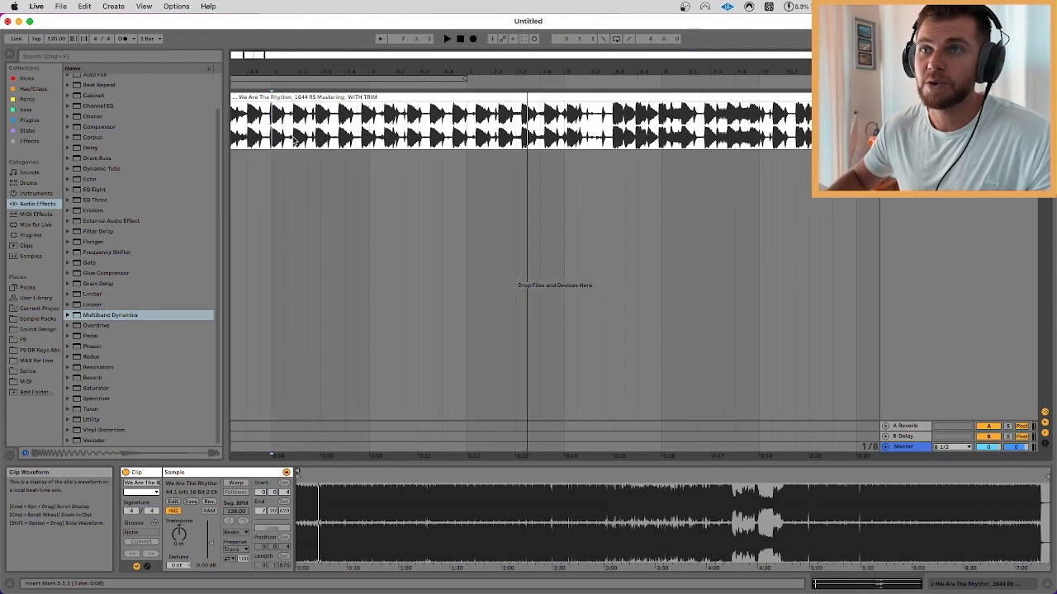
scroll(291, 141, "down", 4)
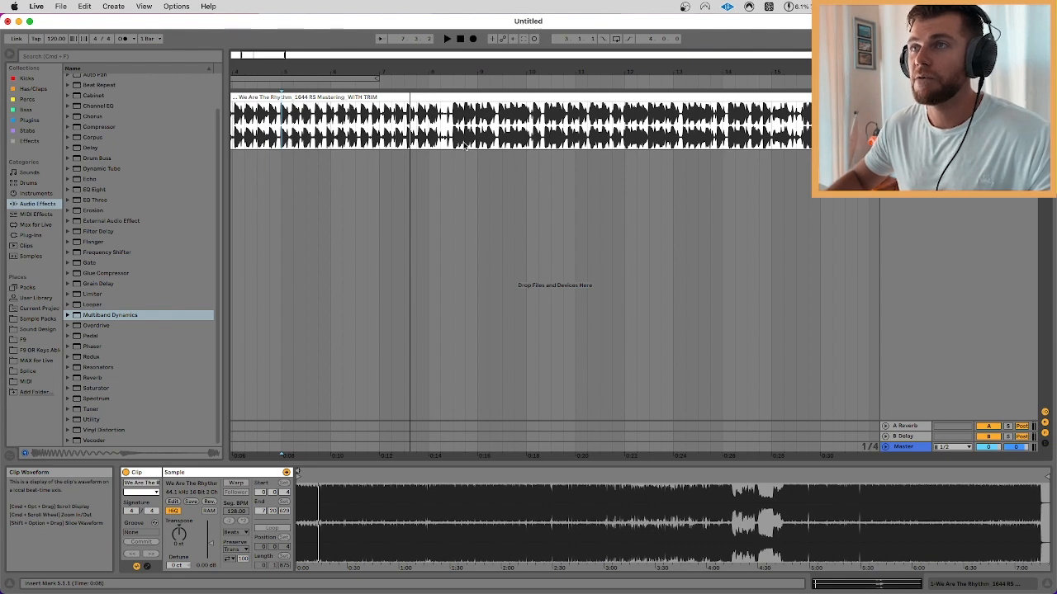
scroll(464, 144, "down", 5)
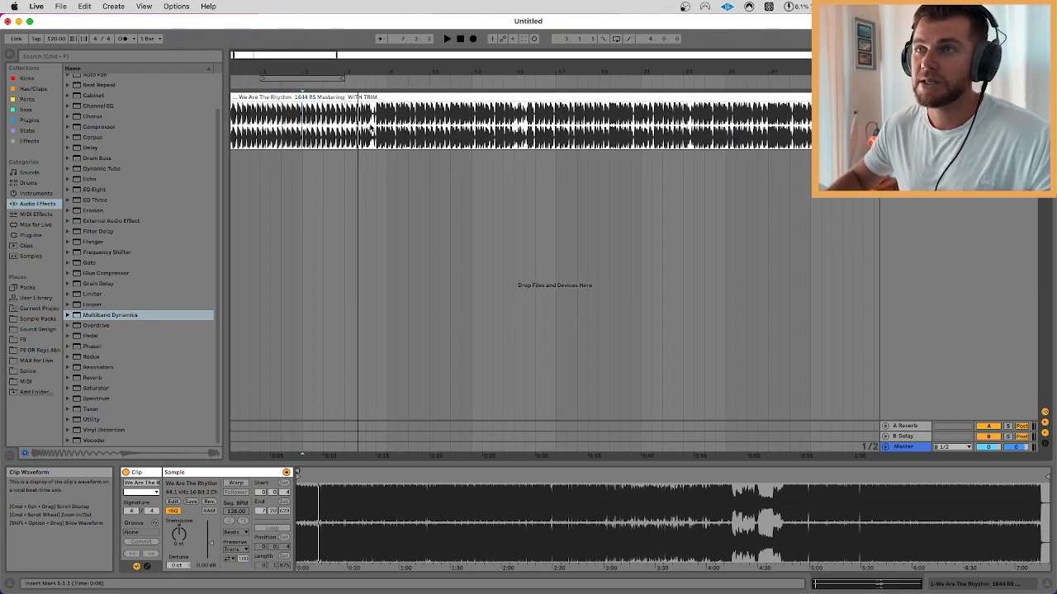
key("space")
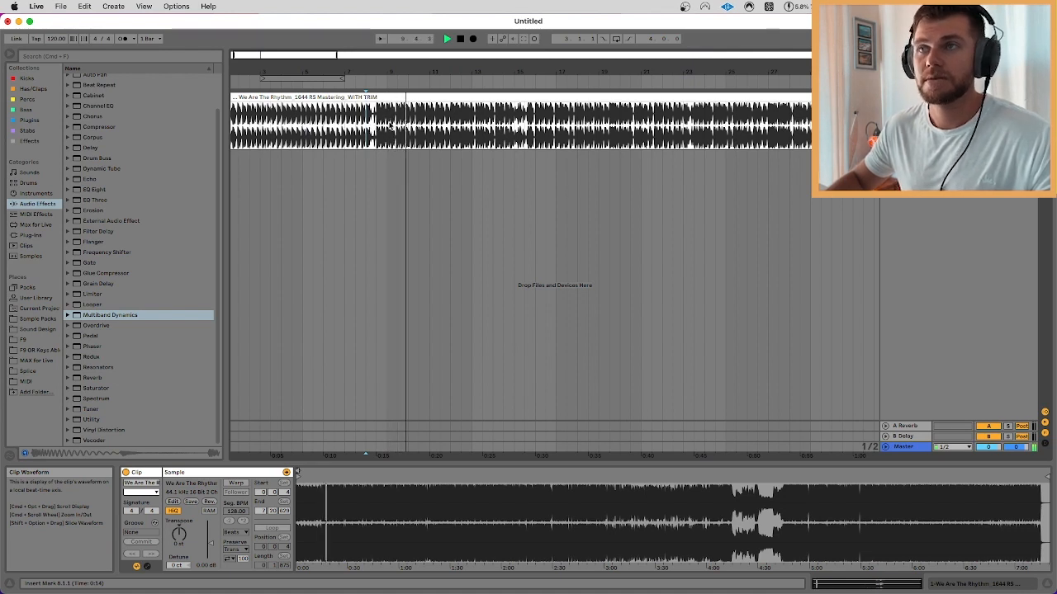
key("space")
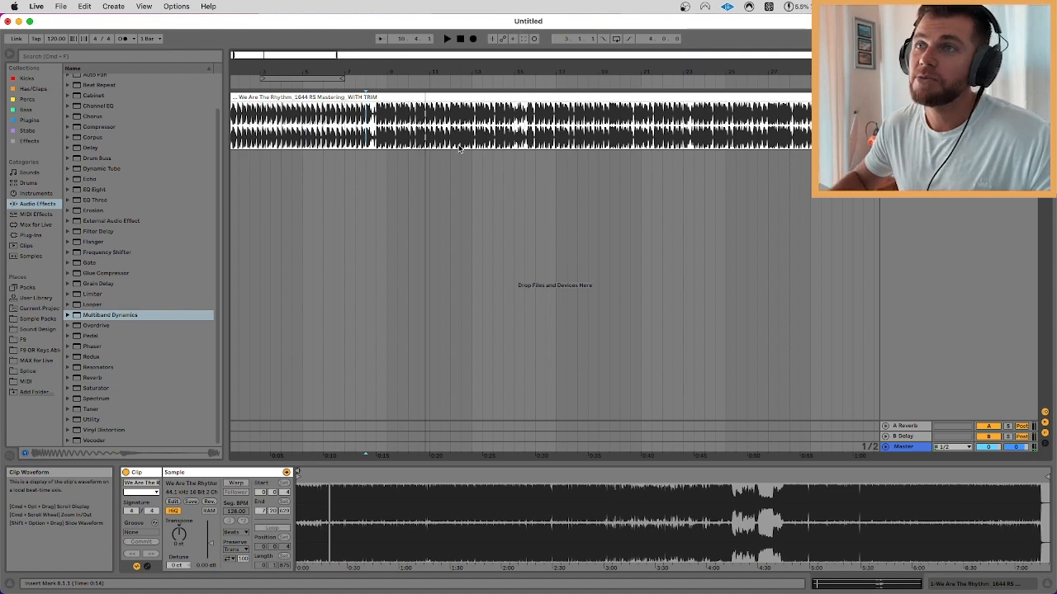
Place the insert marker at 8.3.1, where the fuller groove begins, and play from there.
scroll(405, 147, "up", 5)
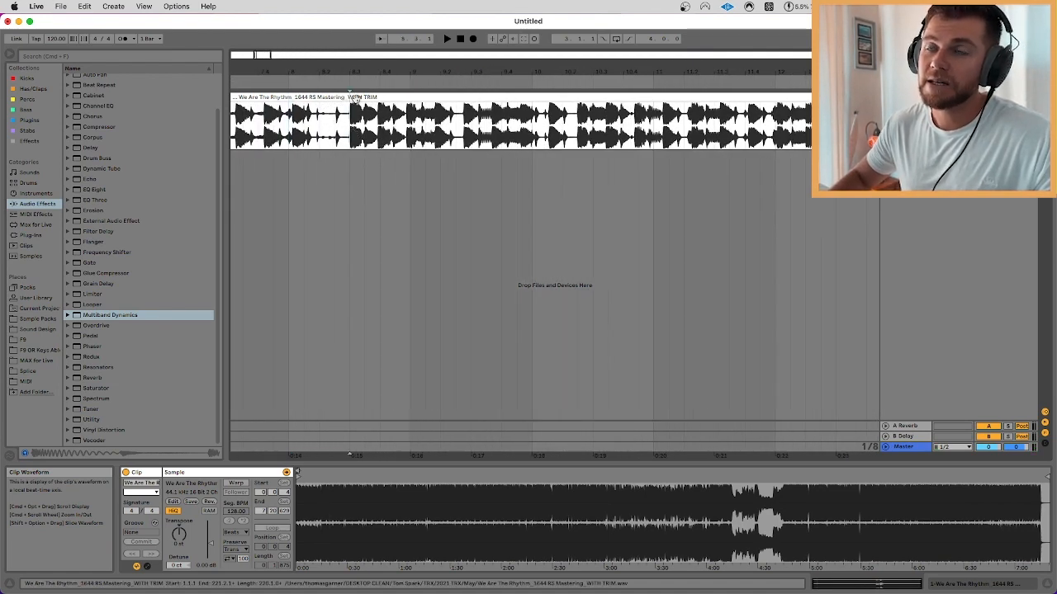
left_click(348, 136)
scroll(322, 141, "down", 3)
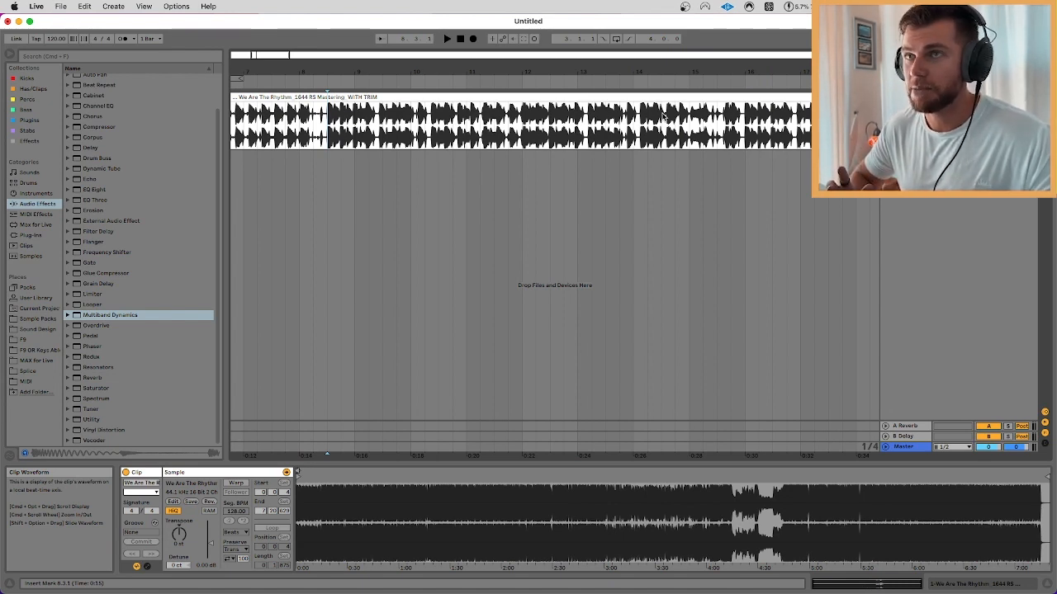
key("space")
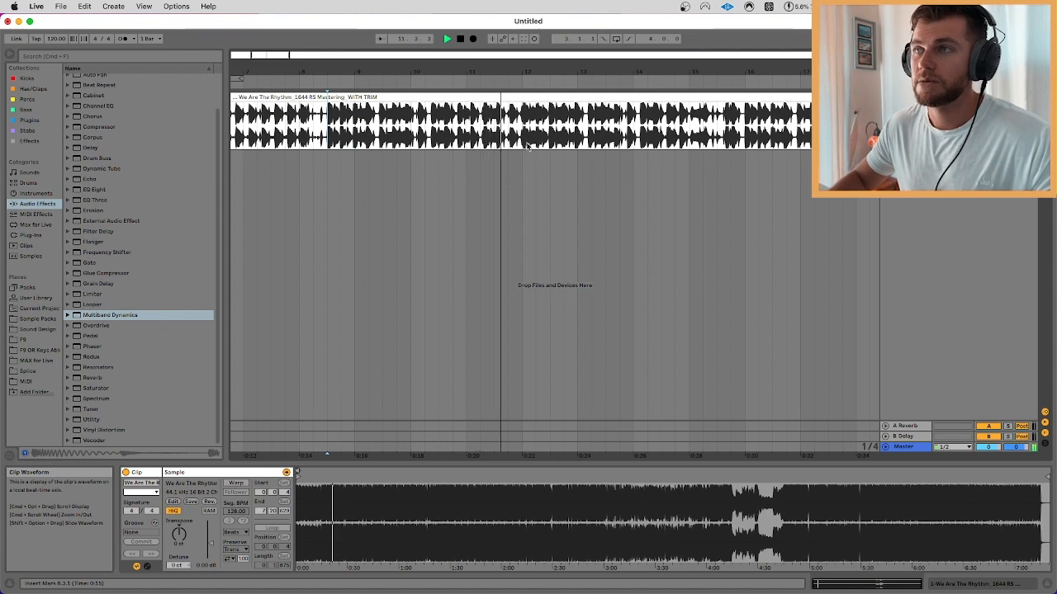
Listen from 10.1.1, then locate and play the single drum hit at 11.4.1.
left_click(412, 133)
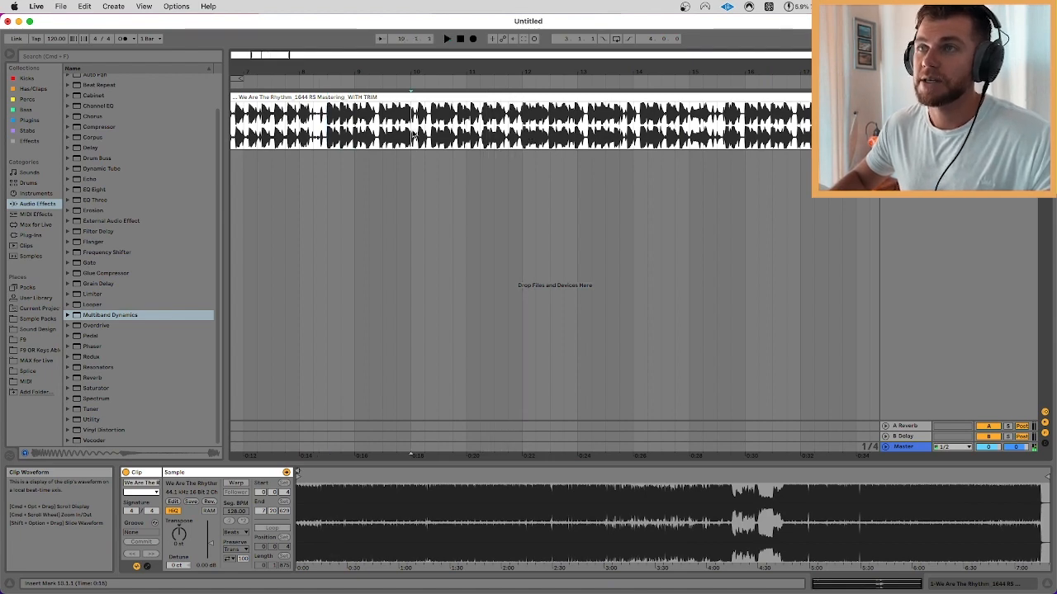
key("space")
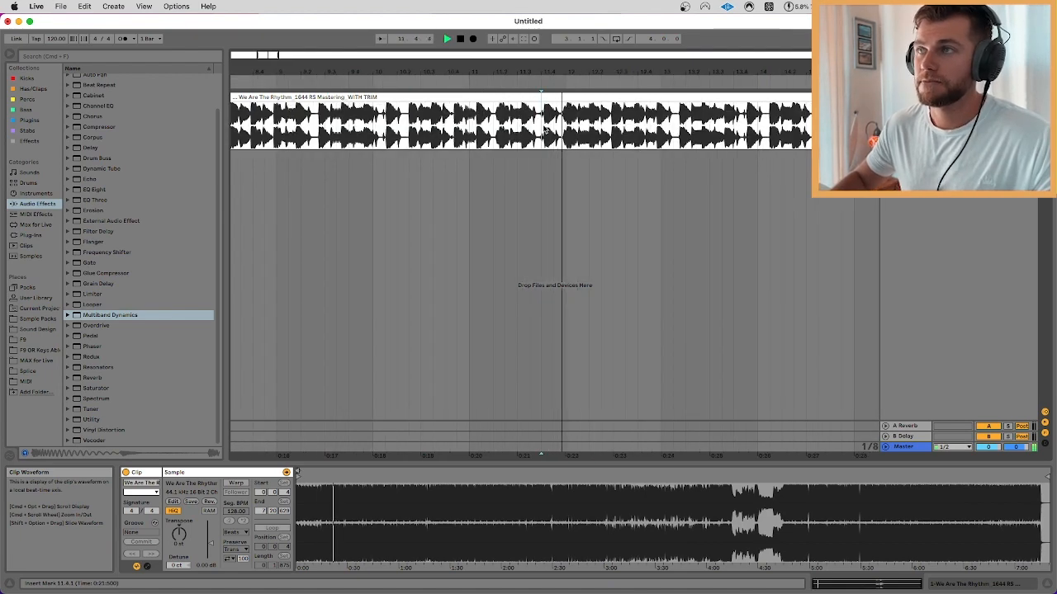
scroll(544, 130, "right", 2)
scroll(544, 130, "up", 5)
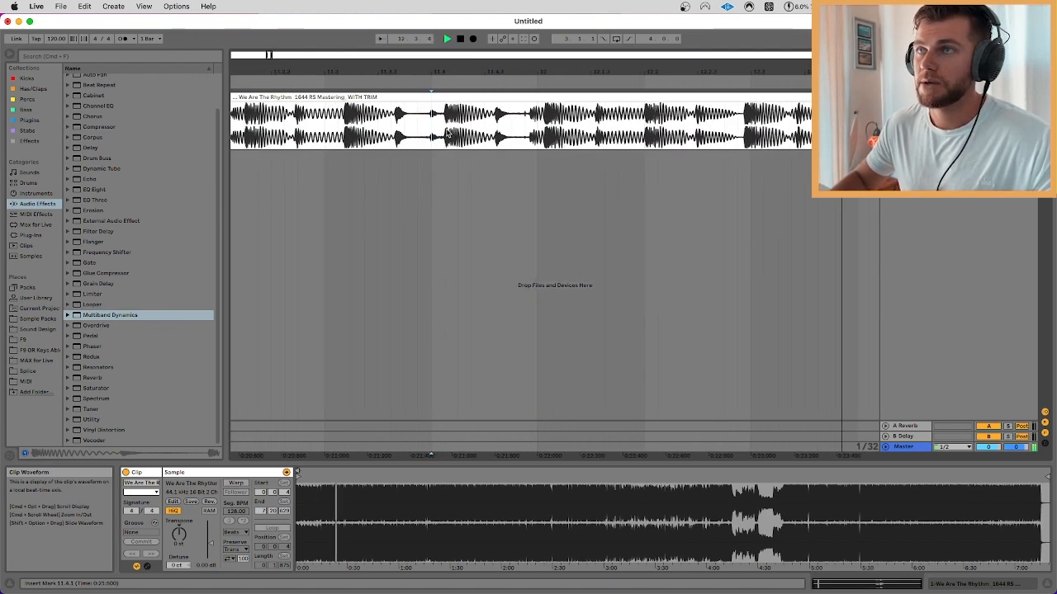
key("space")
key("space")
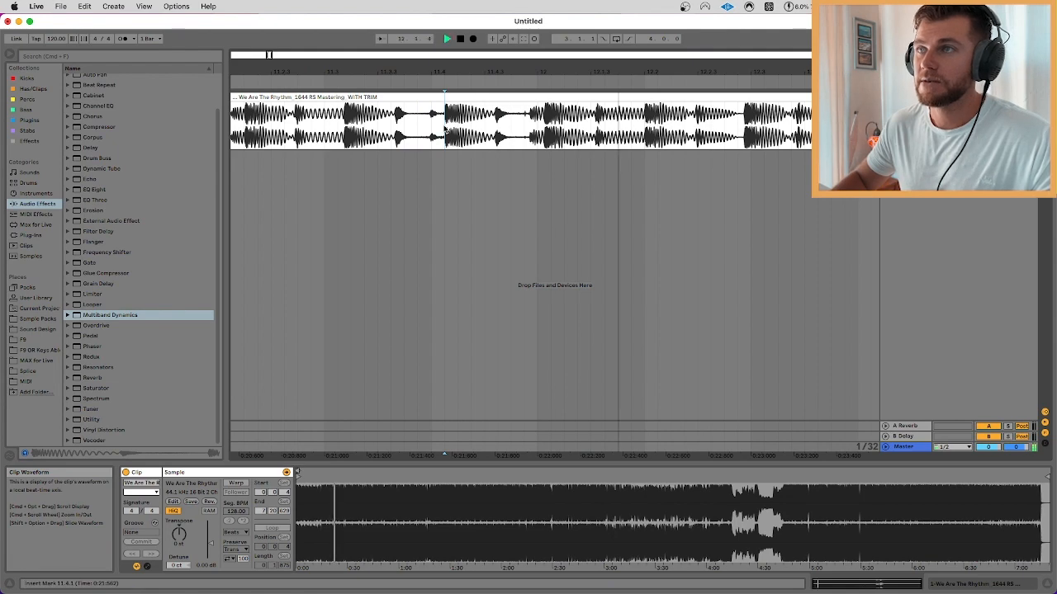
scroll(446, 130, "down", 1)
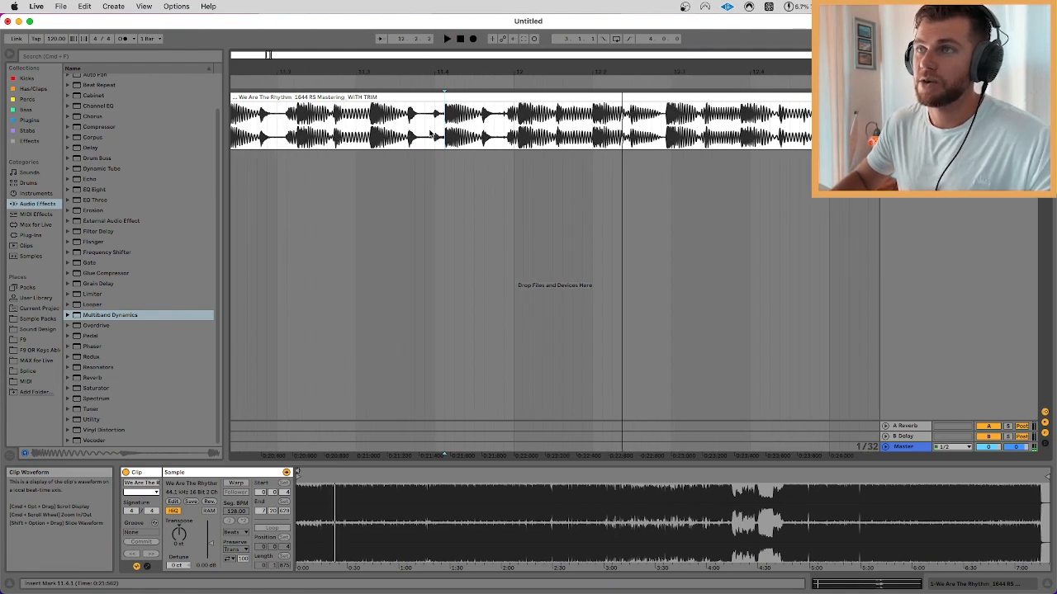
scroll(431, 134, "down", 4)
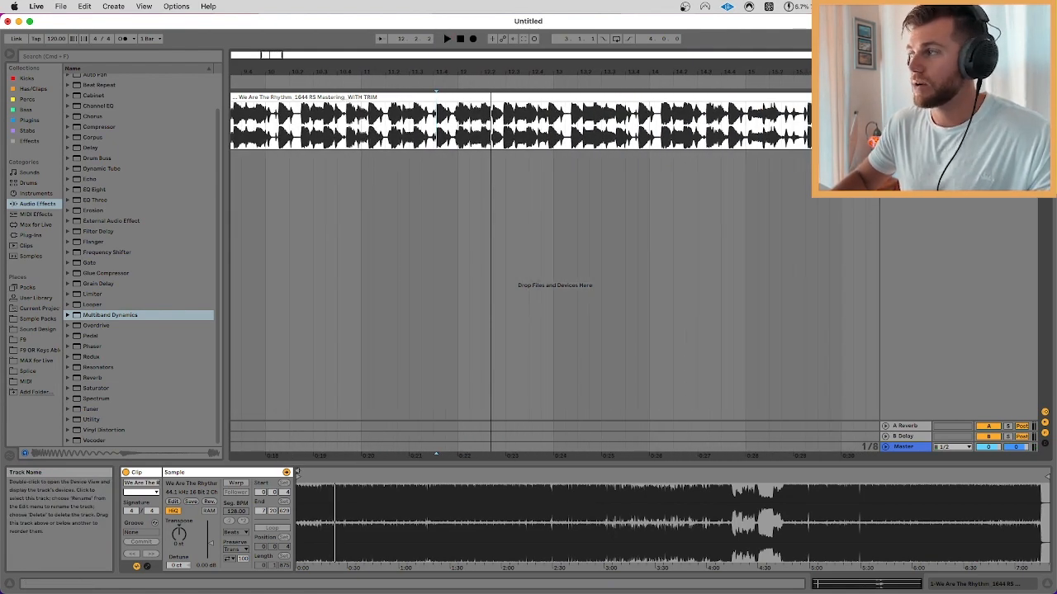
Add a MIDI track and an audio track below the song's track, deleting the surplus MIDI track at the end.
key("shift+super+t")
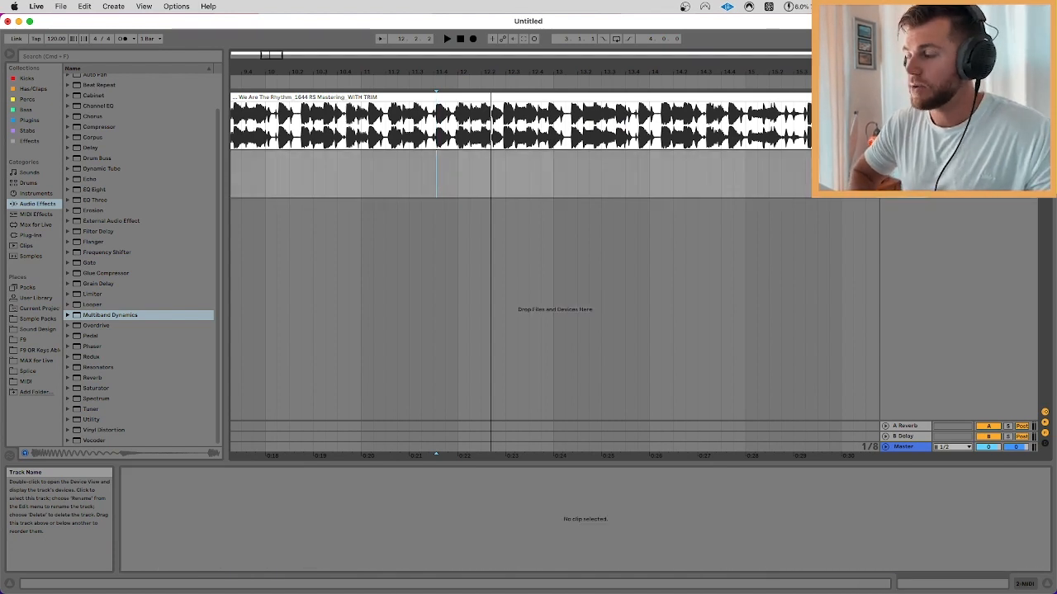
key("shift+super+t")
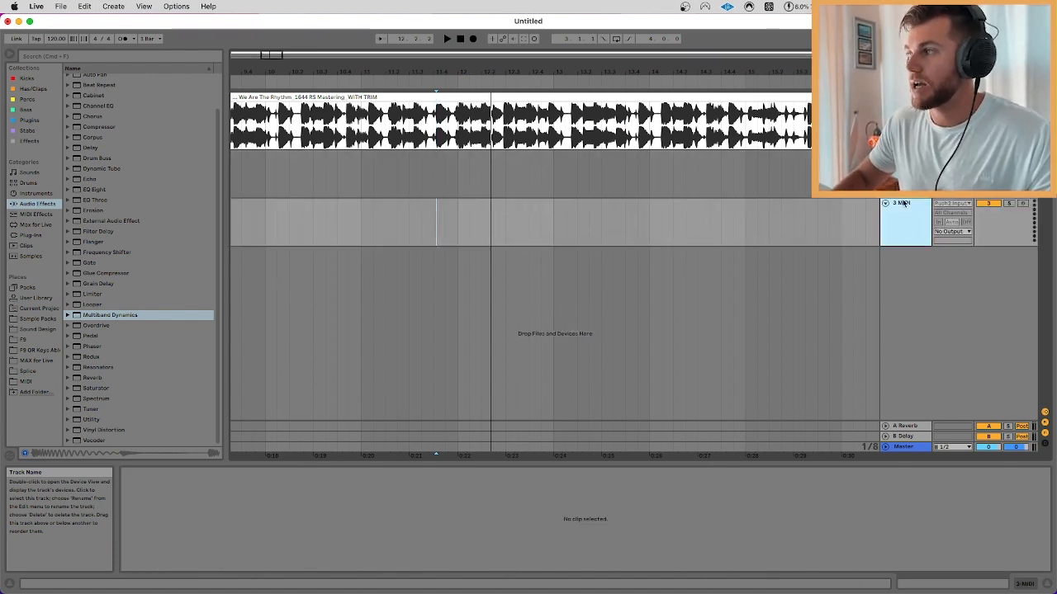
left_click(904, 183)
key("super+t")
left_click(904, 266)
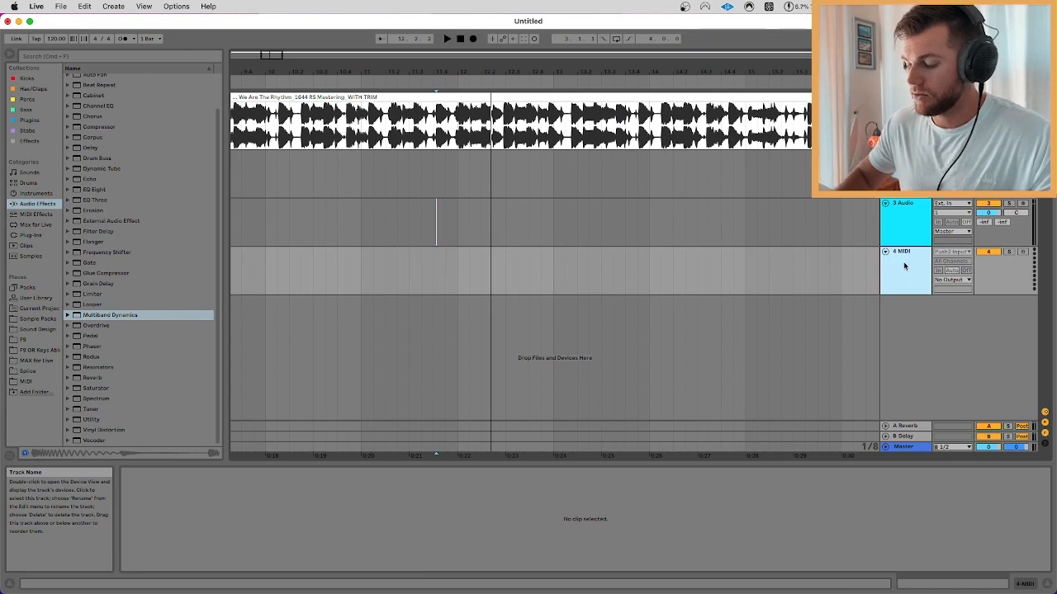
key("Delete")
Check the hit at 11.4.1 by ear and select the clip's audio from 11.4.1 to 12.1.1.
left_click(433, 139)
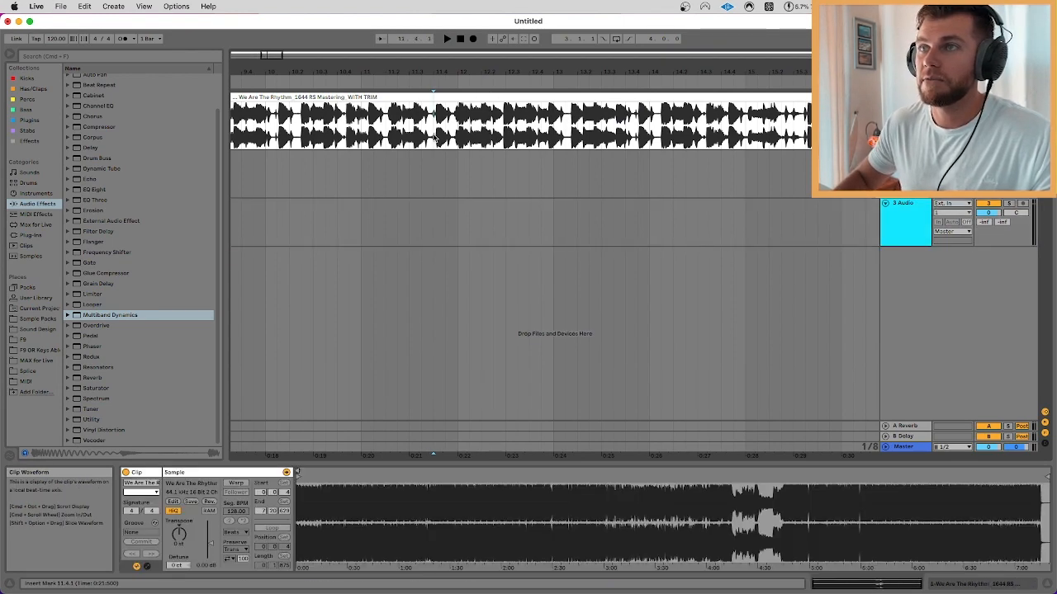
key("space")
key("space")
scroll(433, 139, "up", 5)
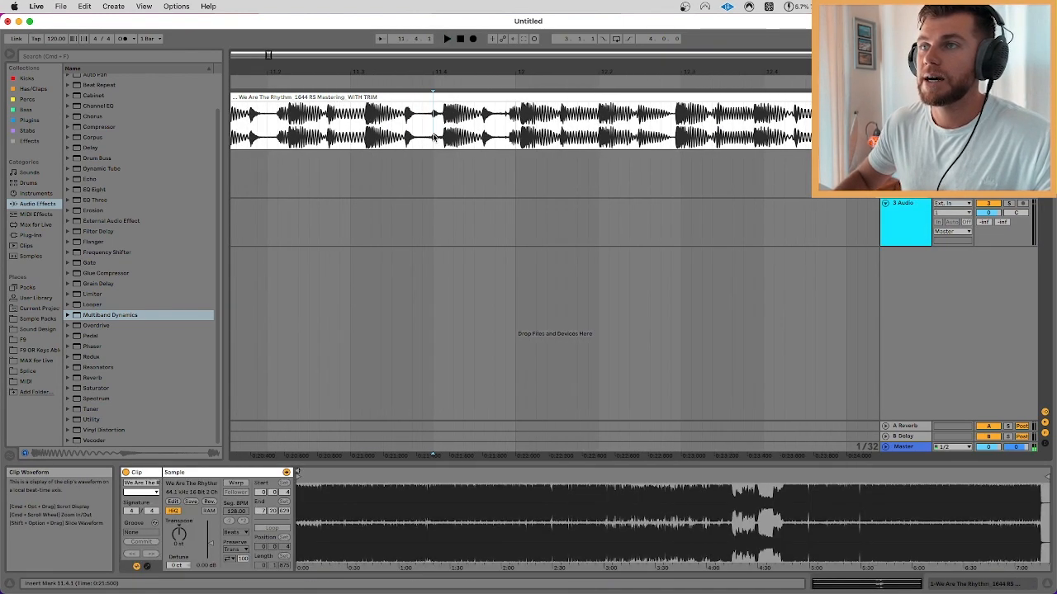
left_click_drag(434, 139, 515, 139)
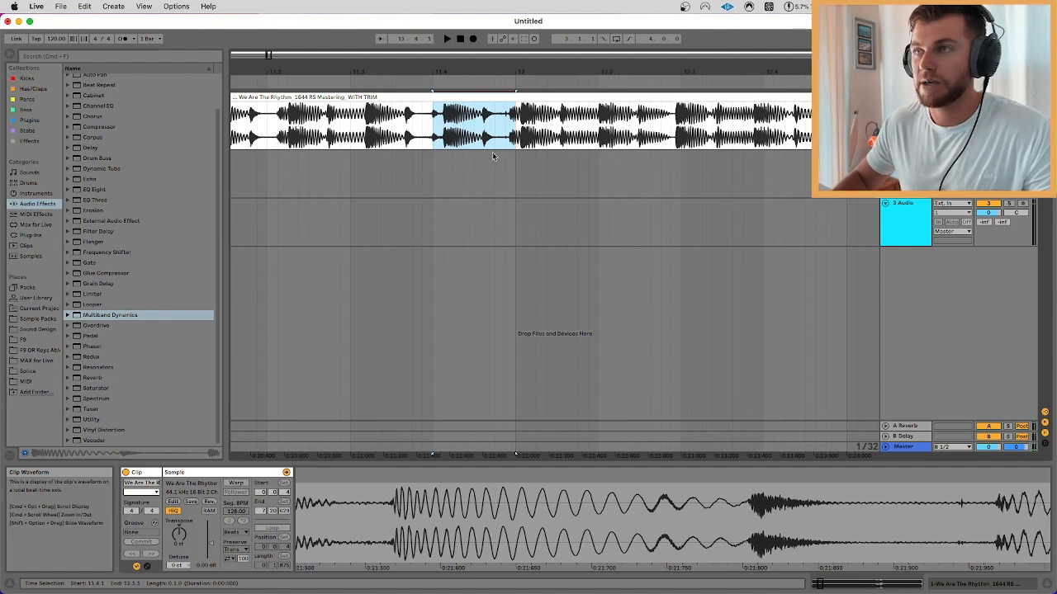
Paste the selected audio onto the empty audio track at 11.4.1, then show the MIDI track's device area.
left_click(439, 223)
key("super+v")
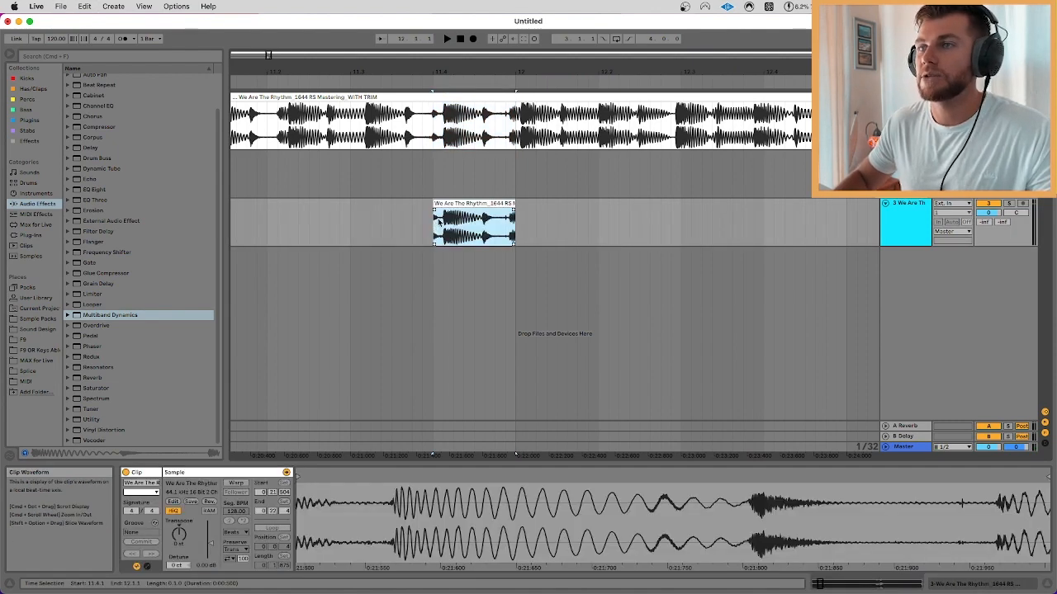
scroll(441, 225, "down", 4)
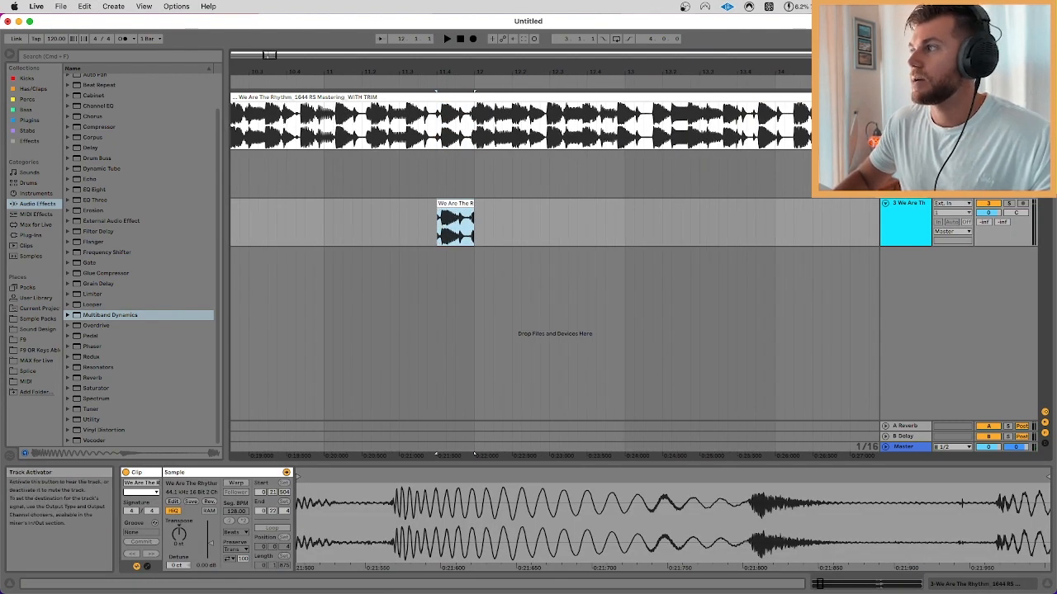
left_click(525, 175)
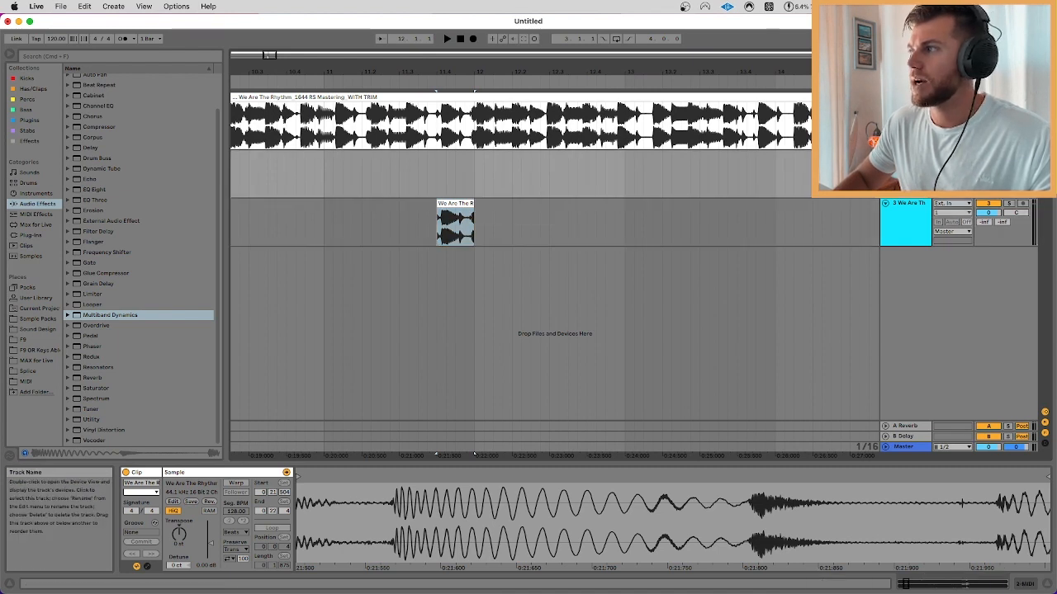
left_click(711, 178)
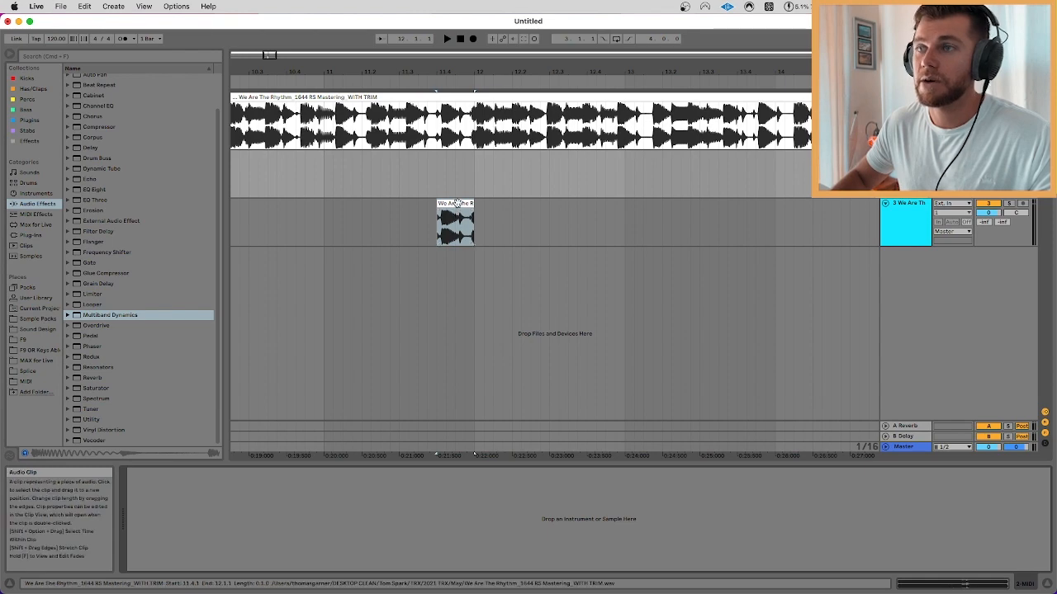
Trim the pasted clip at both ends so only the single drum hit remains, and consolidate it.
scroll(457, 203, "up", 8)
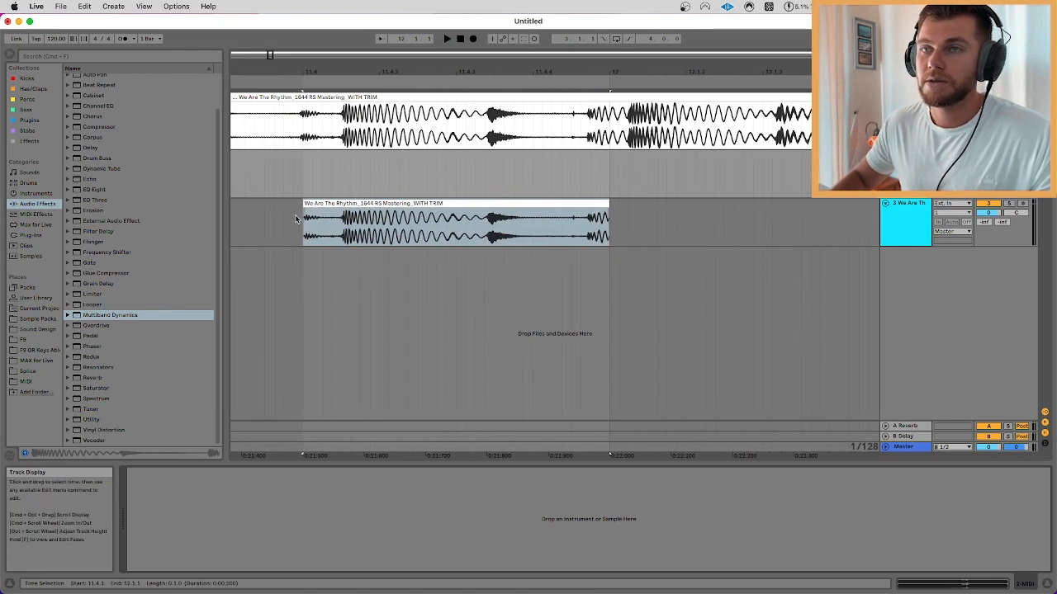
left_click_drag(308, 202, 332, 202)
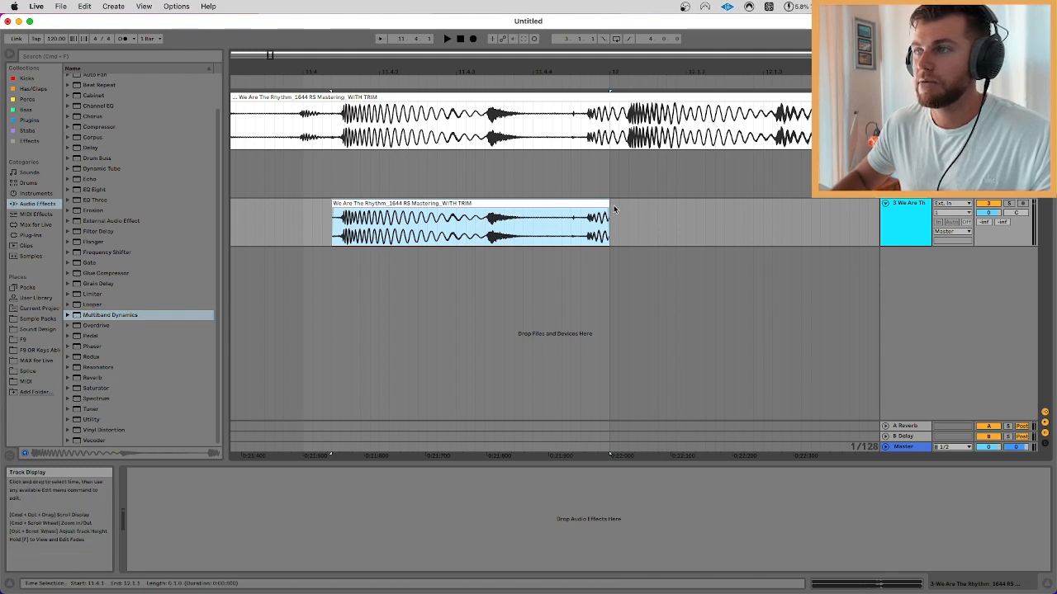
left_click_drag(609, 205, 580, 205)
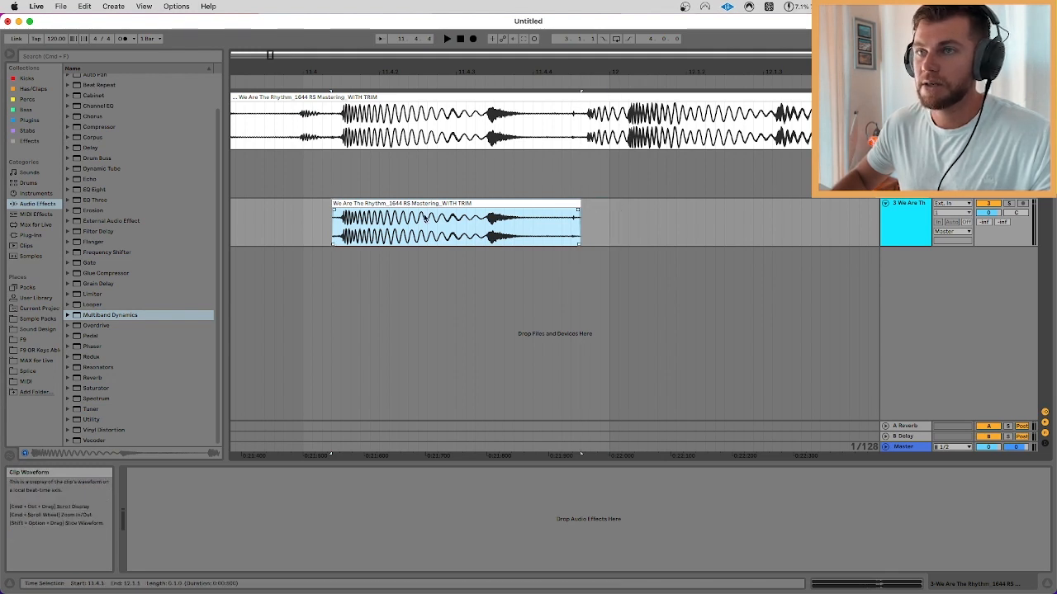
right_click(402, 203)
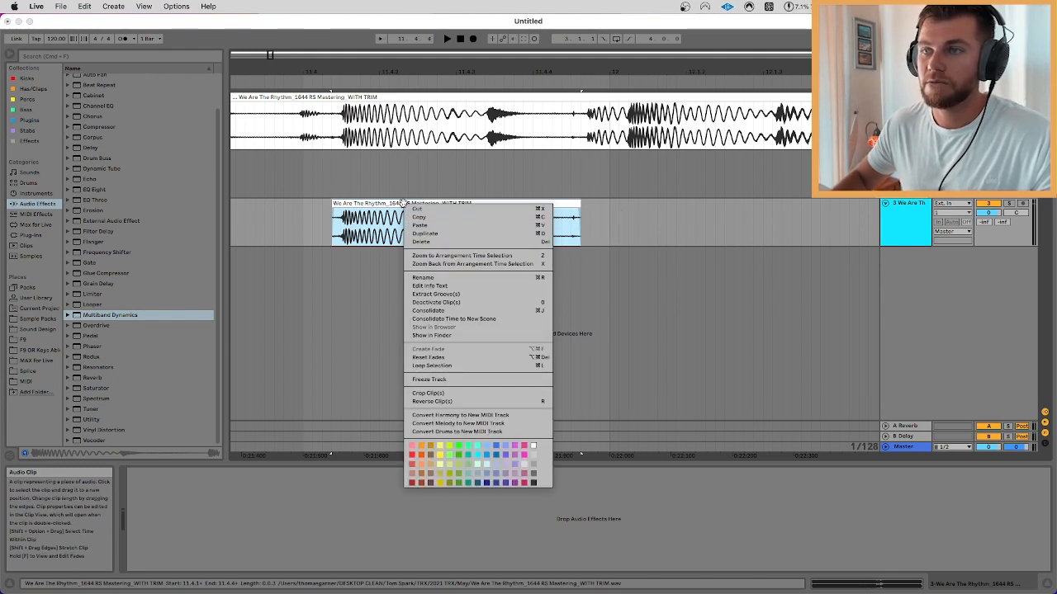
left_click(446, 310)
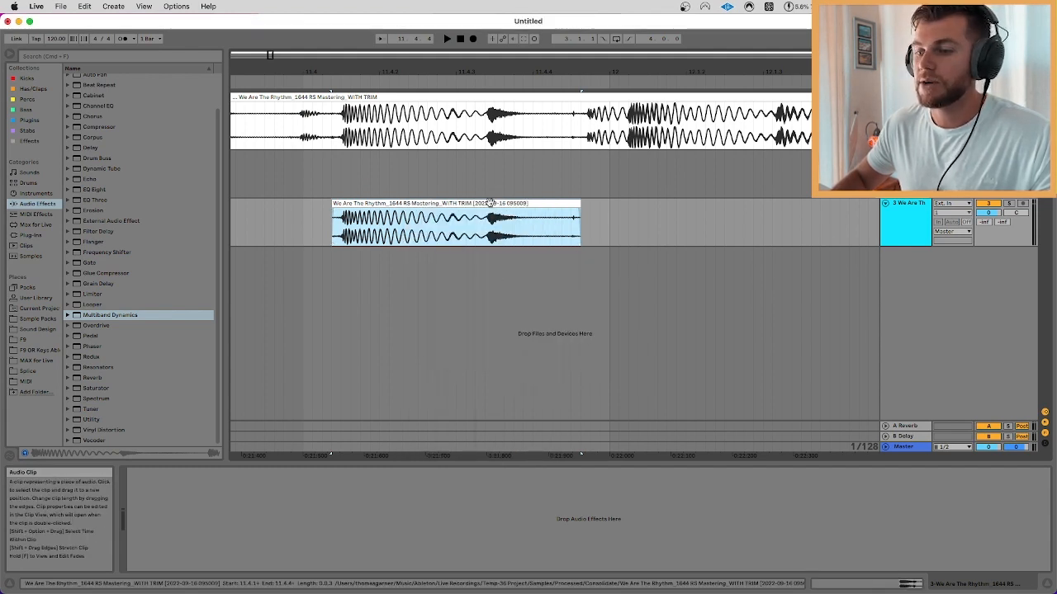
Load the consolidated hit into the MIDI track as a Simpler instrument.
left_click(905, 175)
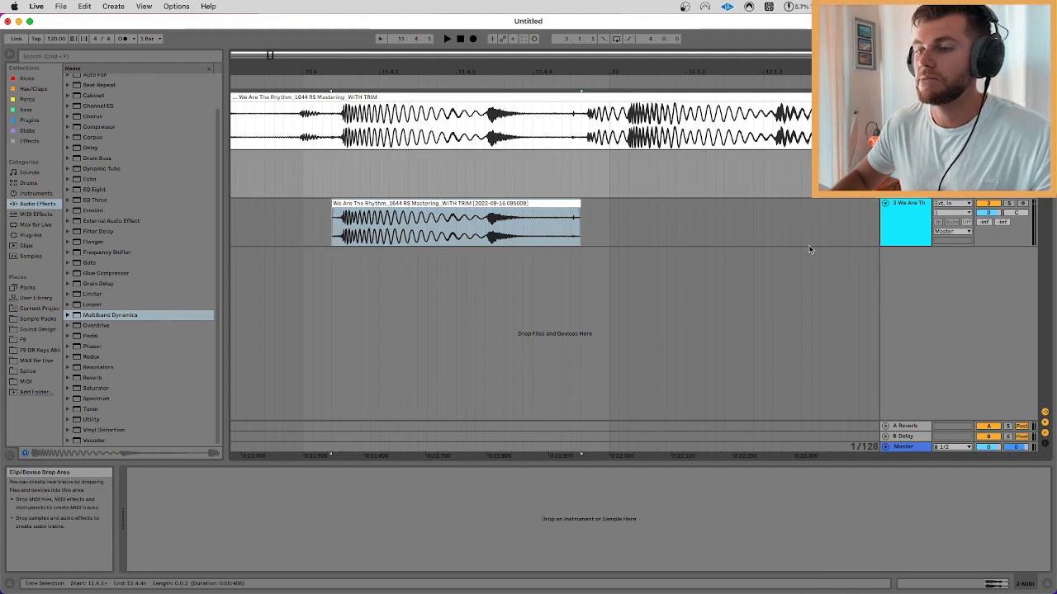
left_click_drag(514, 200, 563, 533)
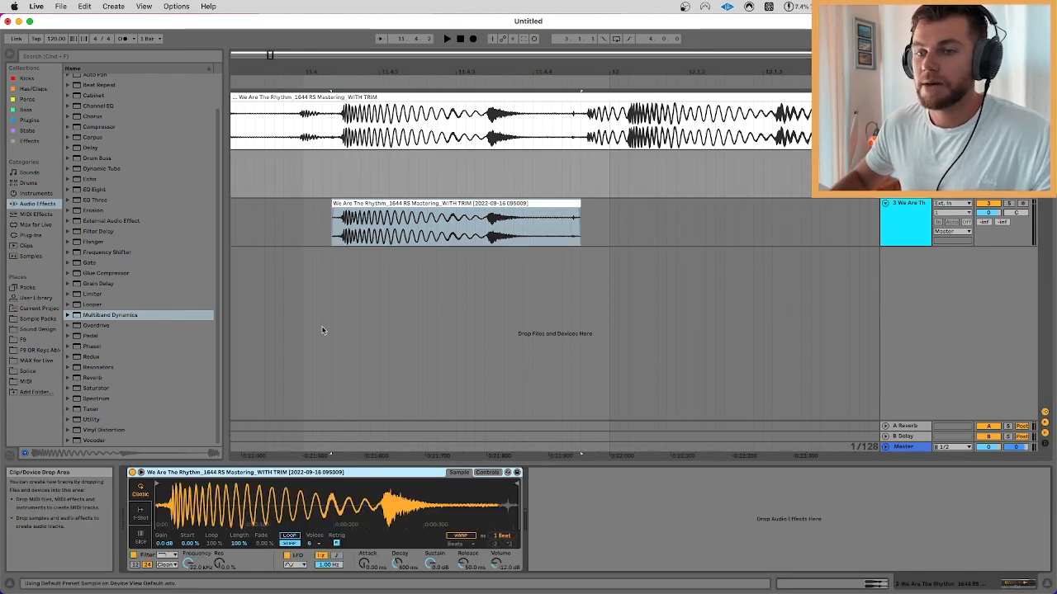
Create a MIDI clip on the Simpler track with a C3 note on every beat, filling 13.1.1 to 17.1.1.
scroll(337, 216, "down", 3)
left_click(333, 184)
scroll(333, 184, "down", 3)
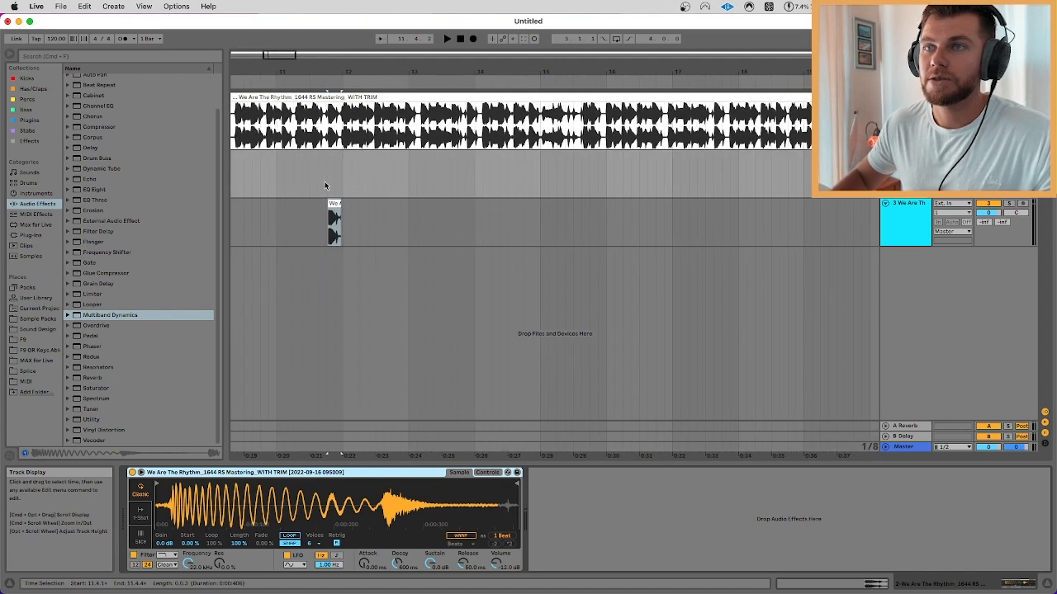
left_click(286, 176)
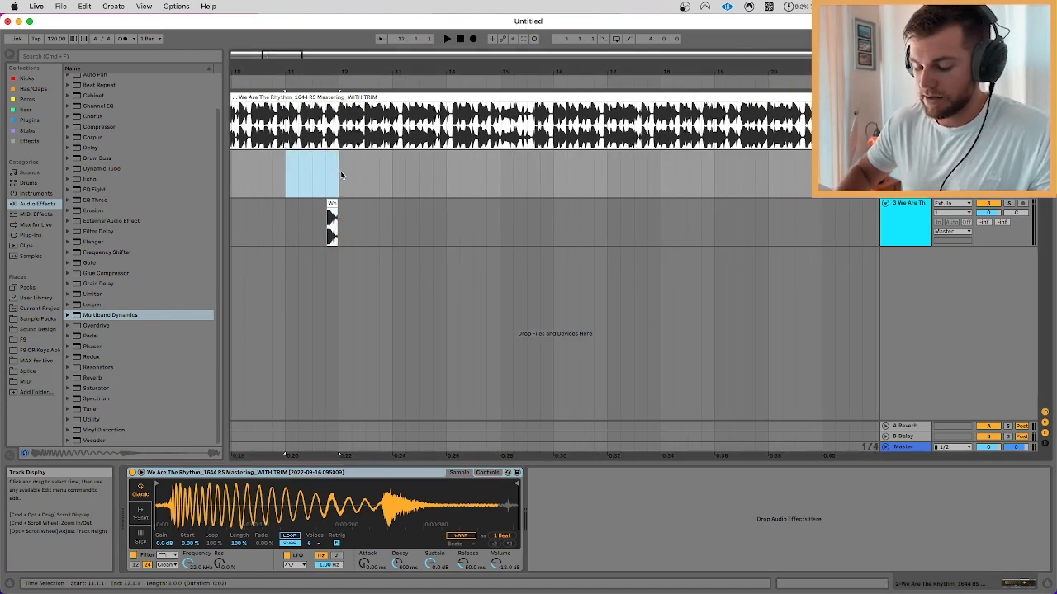
key("super+shift+m")
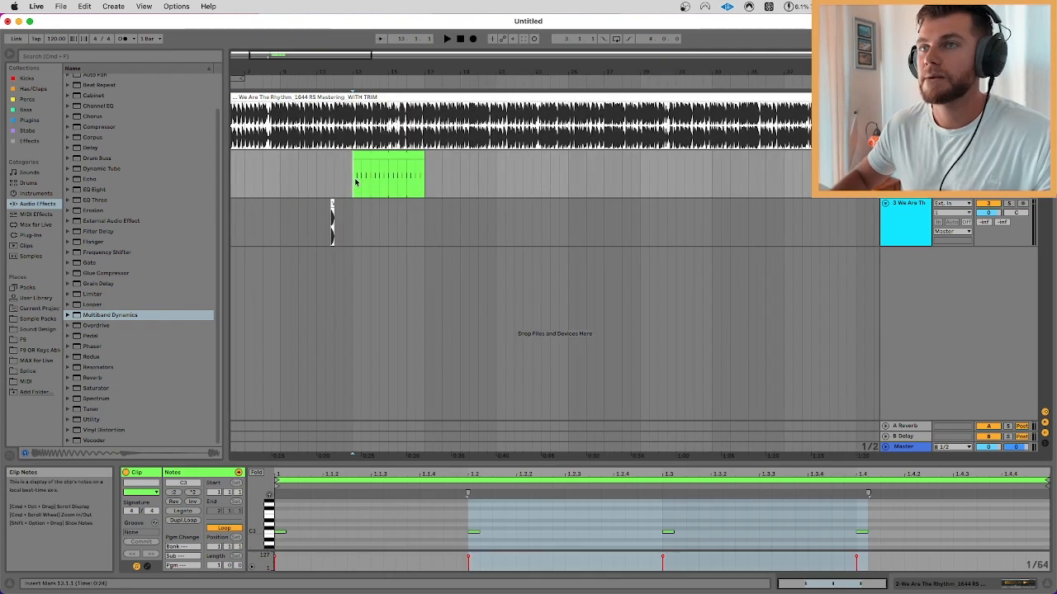
Loop the MIDI clip from 13.1.1 to 17.1.1, switch Simpler to 1-Shot mode and play the pattern.
key("space")
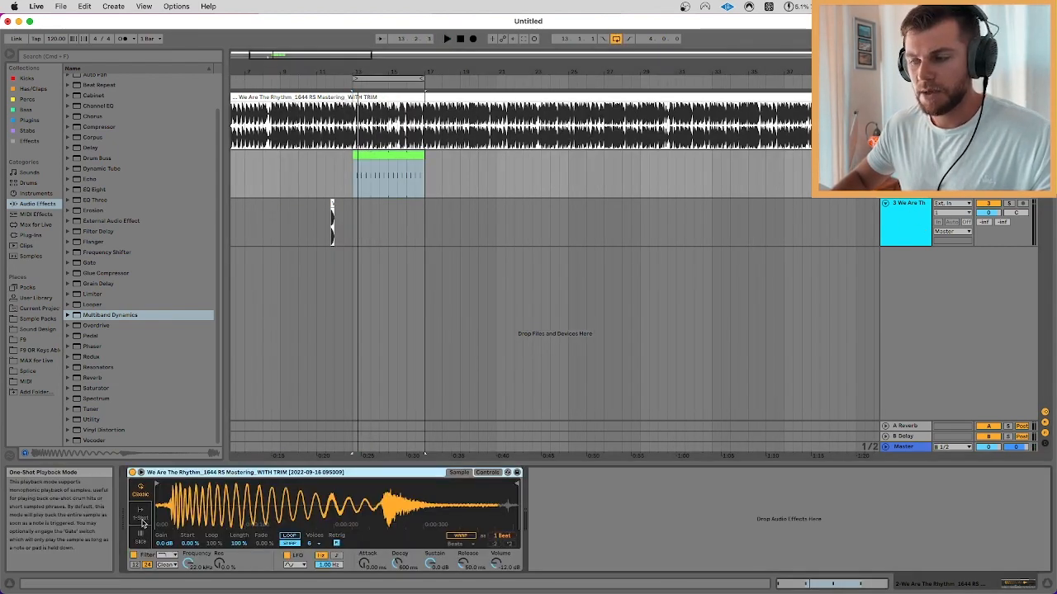
left_click(142, 520)
key("space")
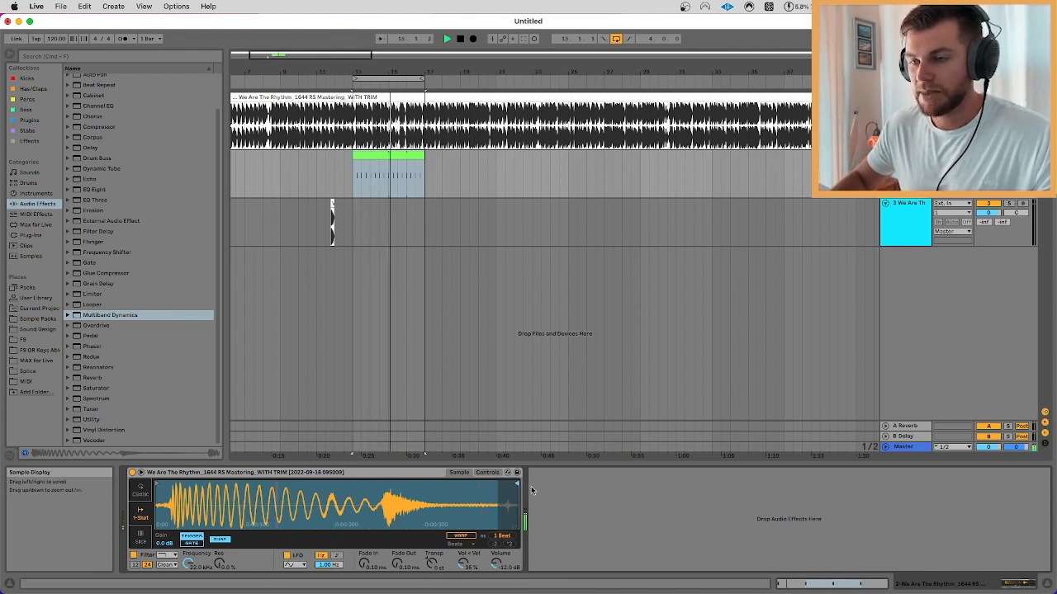
key("space")
Play the MIDI clip from 13.1.1 against the song and examine how its notes line up with the beats.
scroll(409, 178, "up", 5)
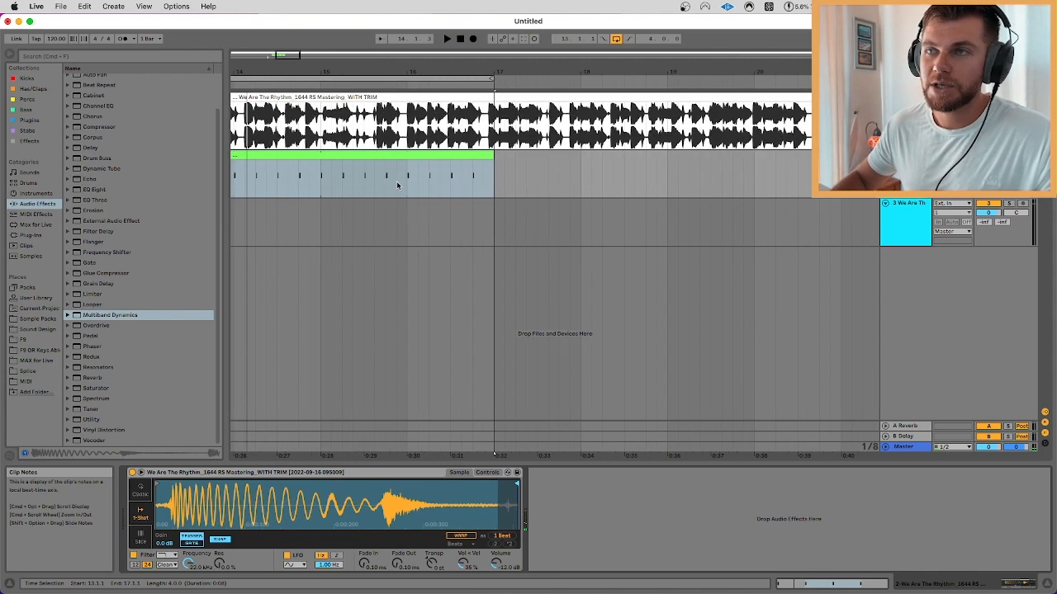
scroll(396, 184, "left", 3)
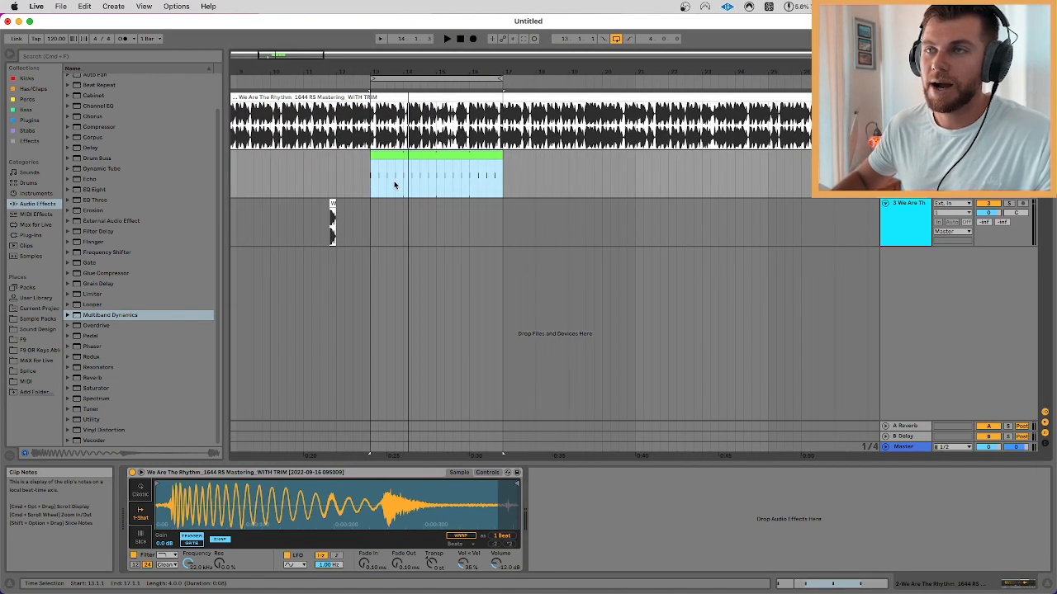
scroll(382, 171, "up", 8)
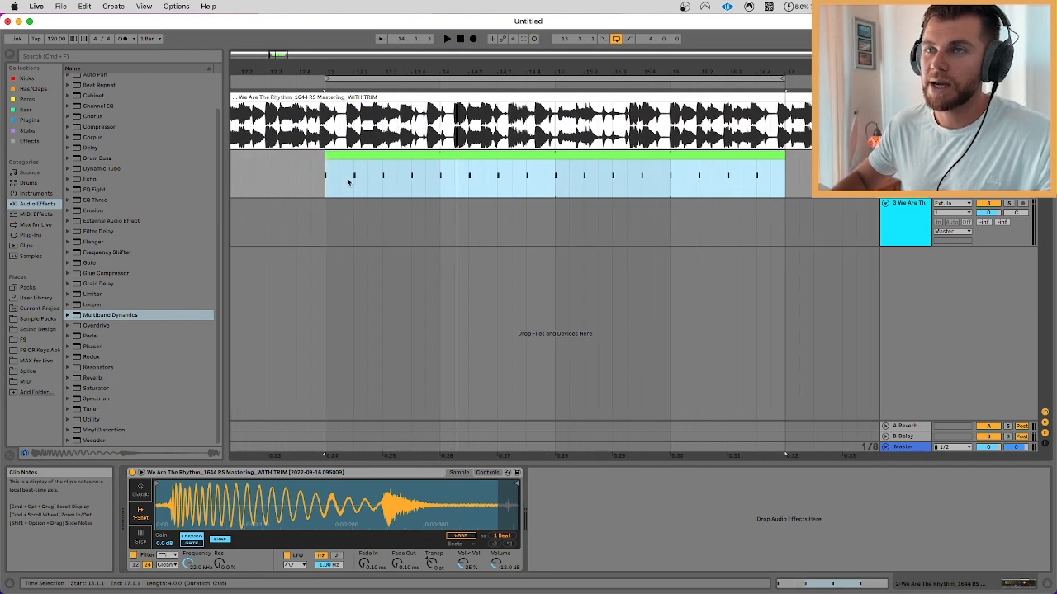
left_click(326, 182)
key("space")
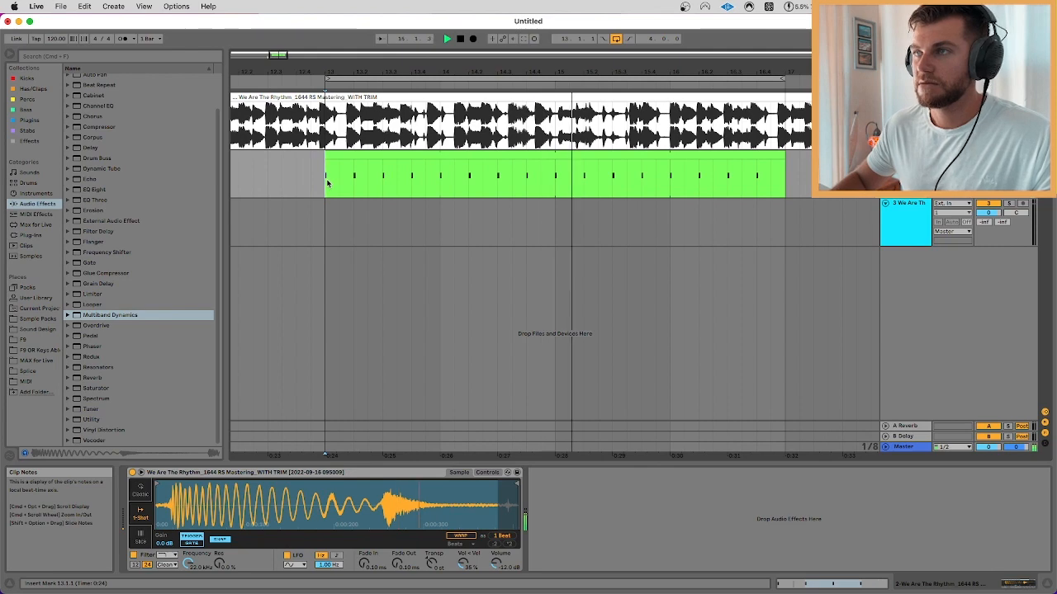
key("space")
scroll(493, 202, "down", 5)
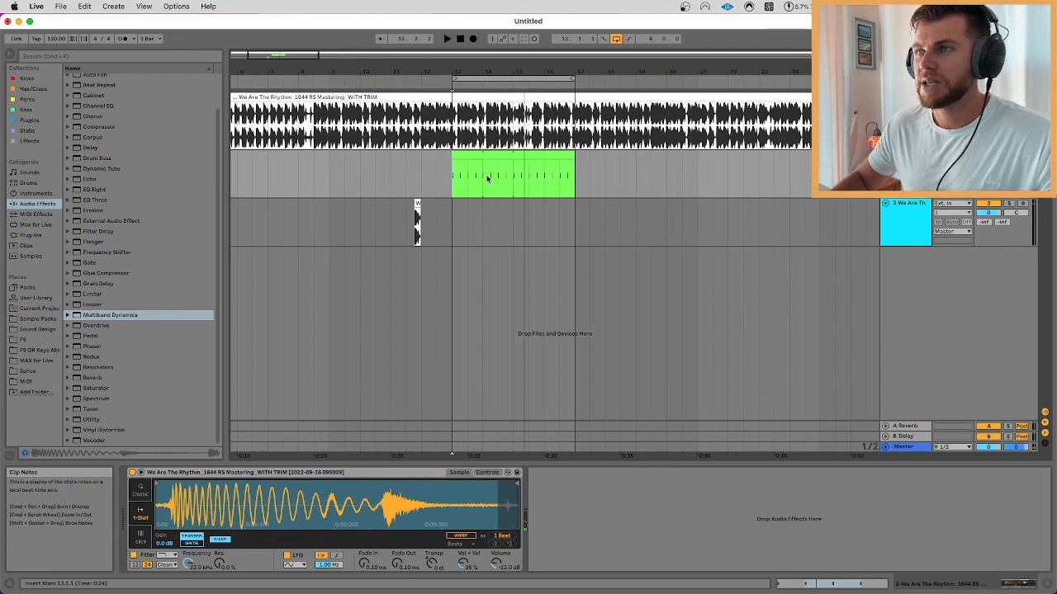
scroll(462, 174, "up", 5)
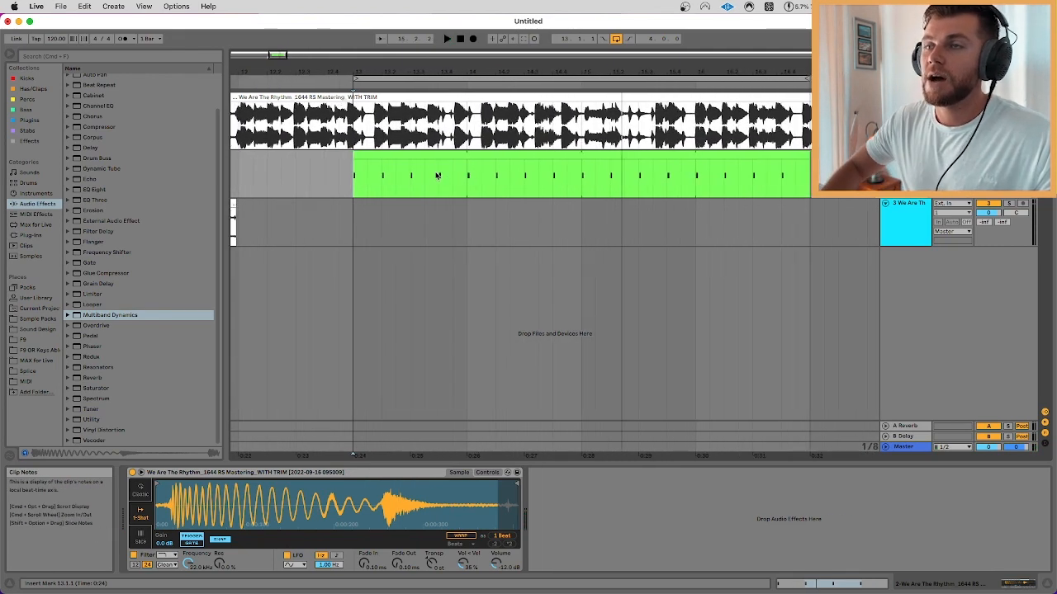
scroll(438, 175, "down", 3)
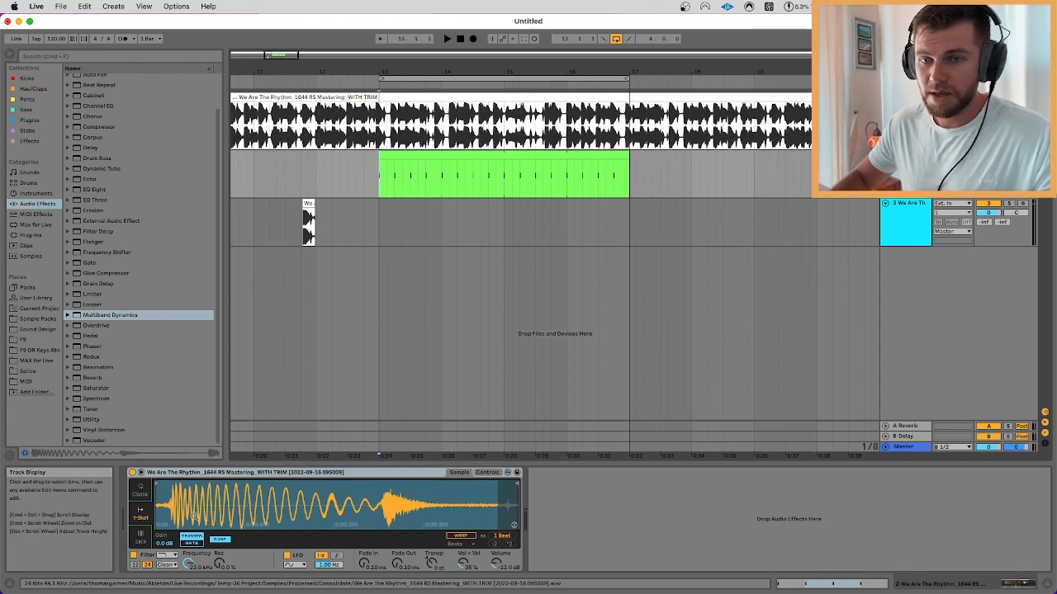
Move Simpler's sample start to the hit's onset while checking playback, and set Fade In to 0.03 ms.
left_click_drag(159, 492, 276, 493)
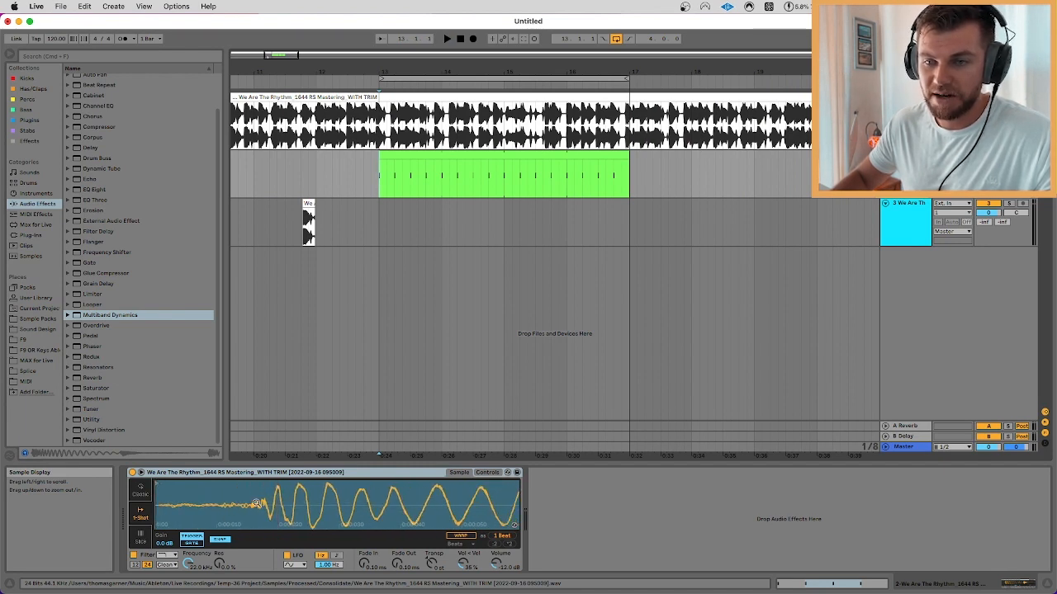
key("space")
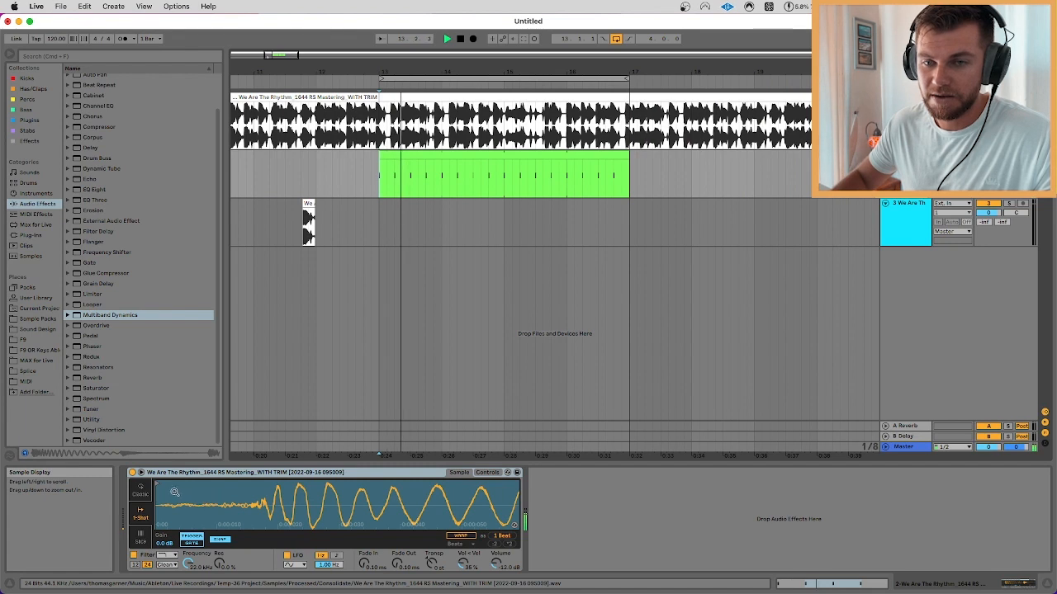
key("space")
mouse_move(157, 484)
left_mouse_down()
mouse_move(260, 501)
mouse_move(385, 500)
left_mouse_up()
key("space")
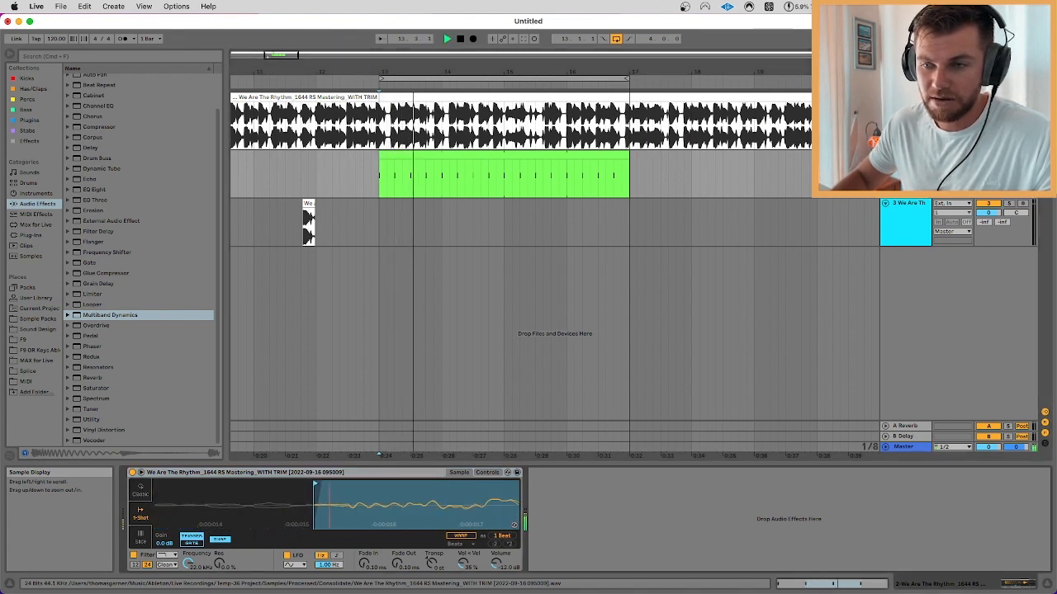
left_click_drag(317, 493, 402, 506)
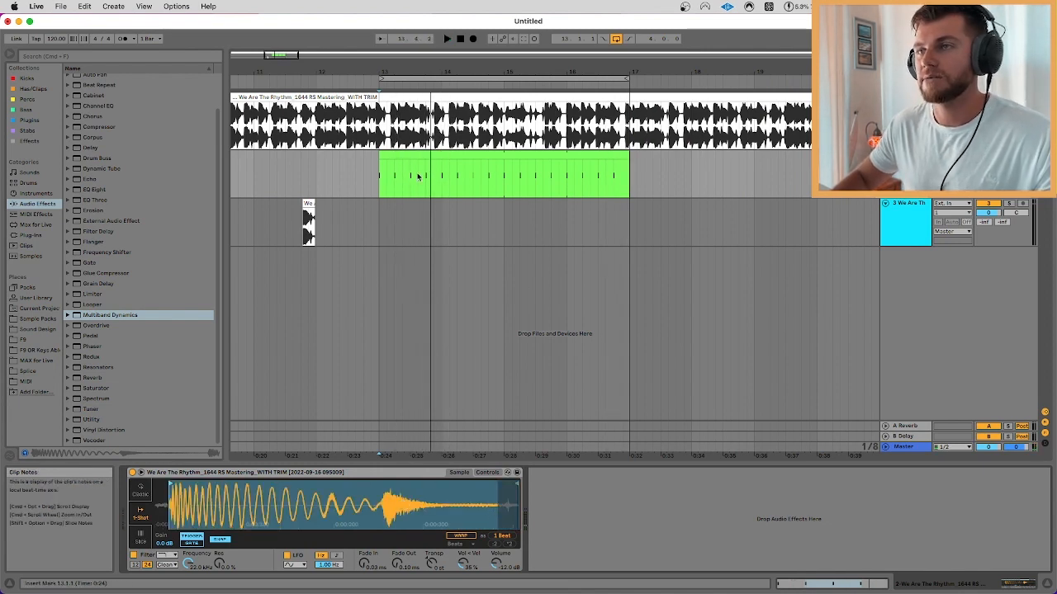
Group the Simpler device into an Instrument Rack and show the rack's chain list.
scroll(411, 175, "down", 3)
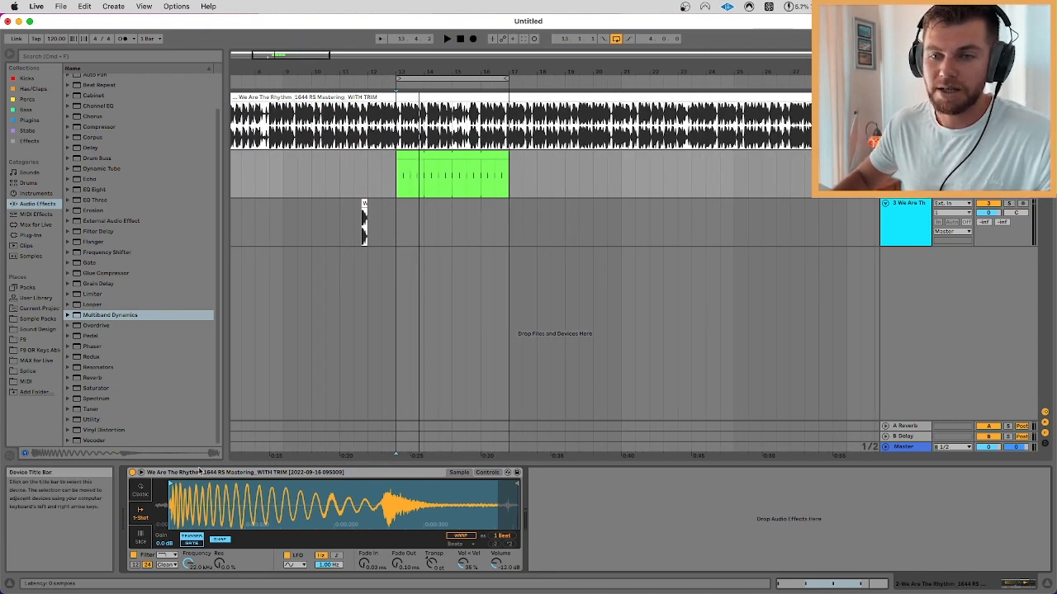
right_click(202, 473)
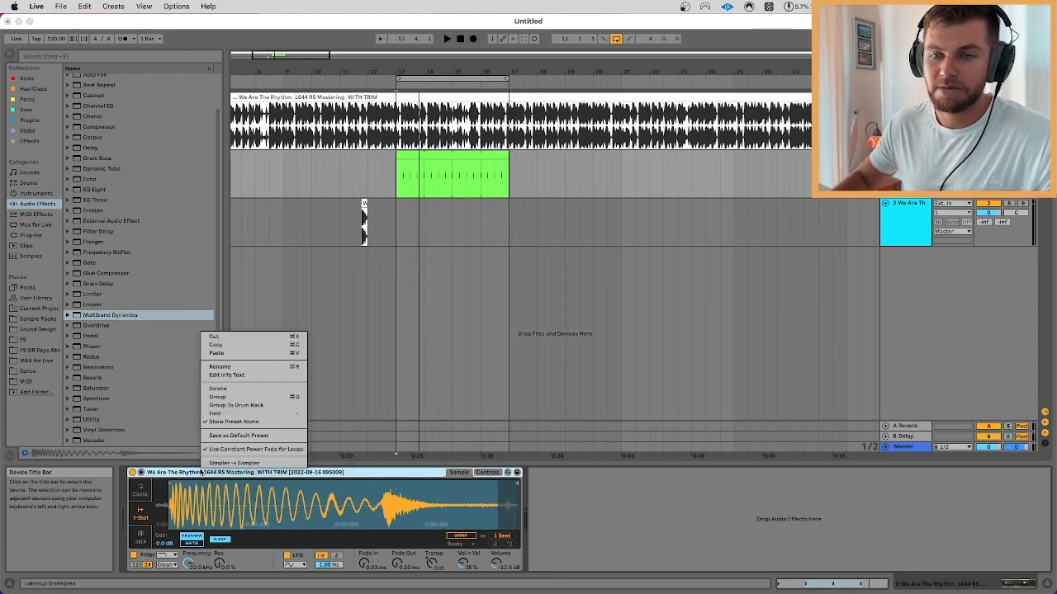
left_click(222, 397)
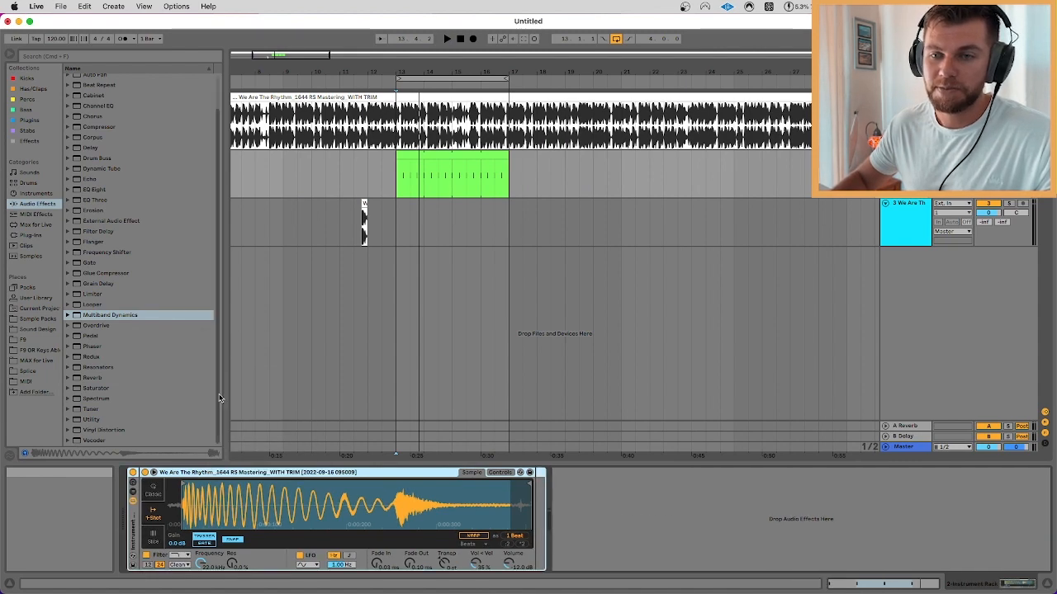
left_click(134, 494)
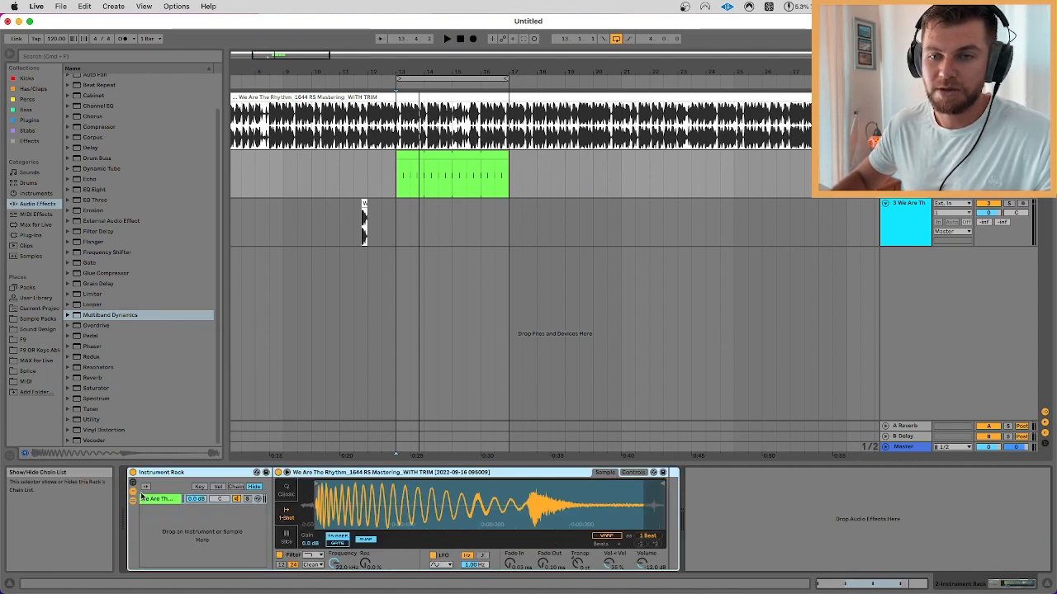
Duplicate the rack's Simpler chain twice to make three identical chains.
left_click(162, 501)
key("super+d")
key("super+d")
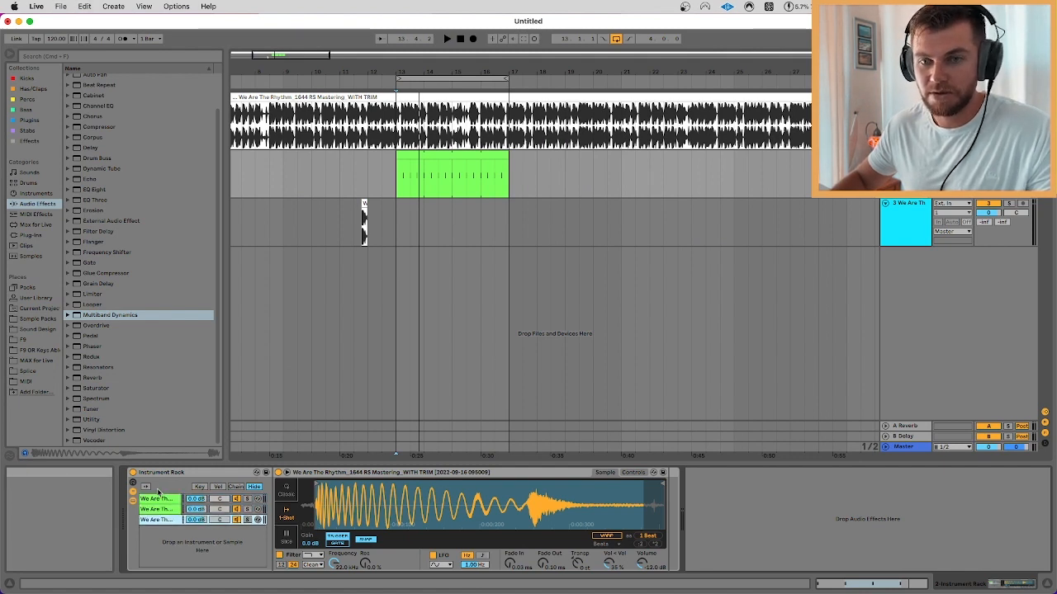
Rename the rack's three chains as Trans, Body and Sub, in order.
right_click(159, 500)
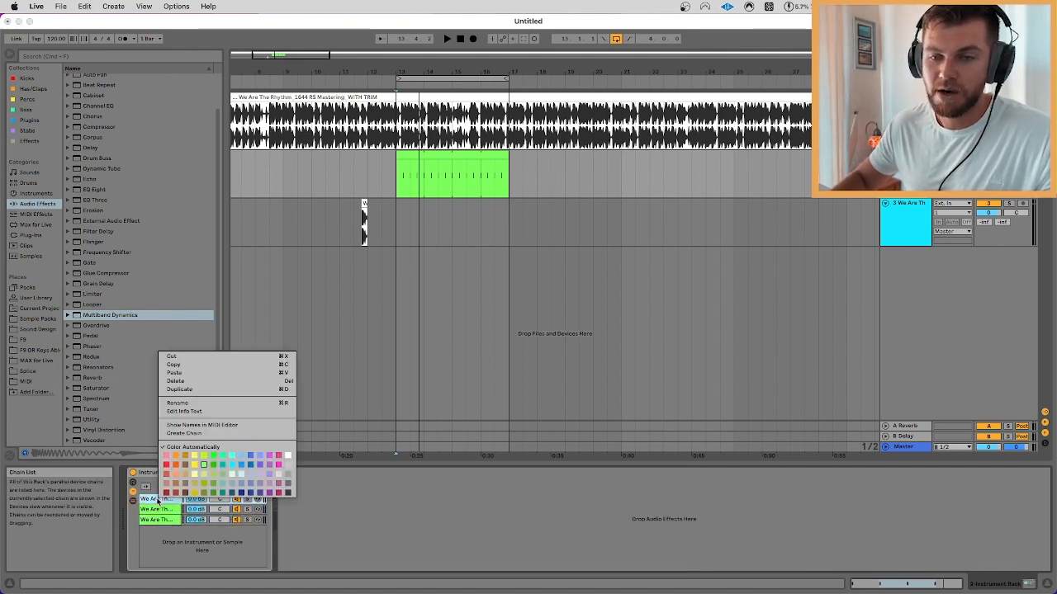
left_click(192, 401)
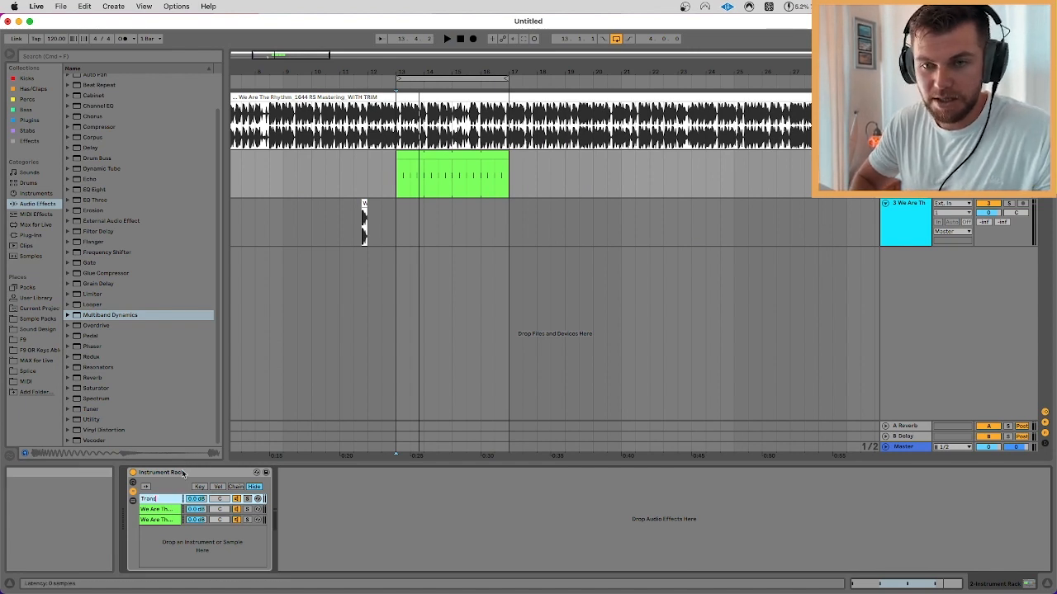
key("Tab")
type("Body")
key("Tab")
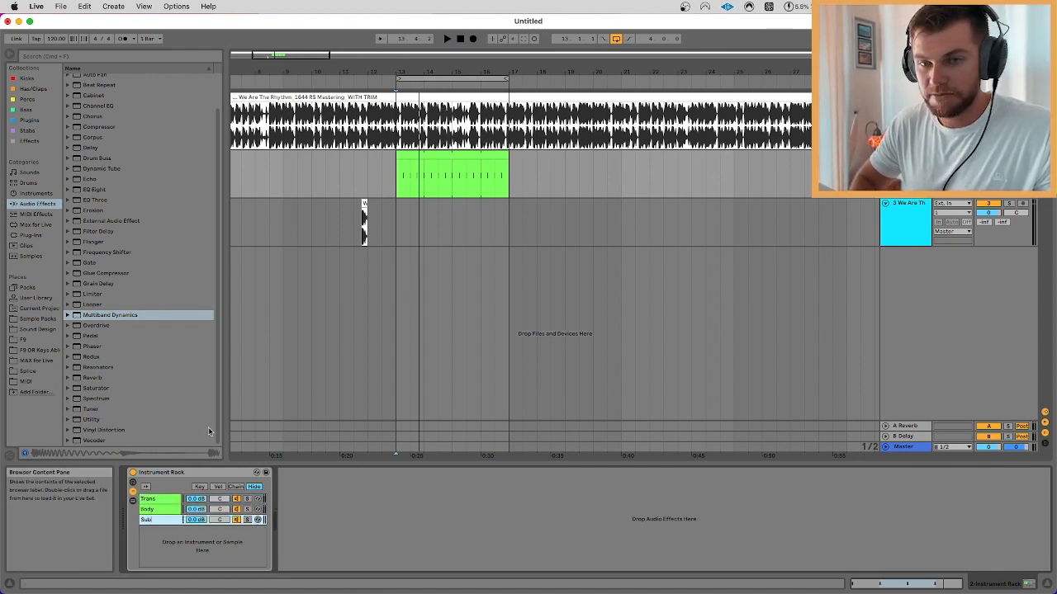
Name the rack's third chain Sub.
type("Sub")
key("Return")
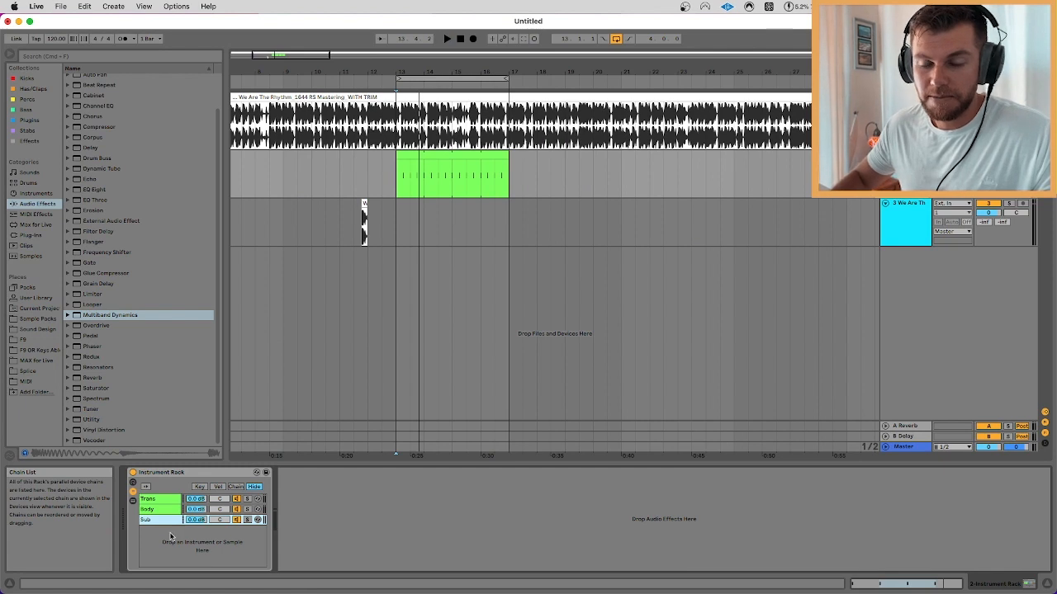
Review the Trans, Body and Sub chains in turn and play the loop to hear all three layers together.
left_click(167, 500)
left_click(168, 509)
left_click(169, 519)
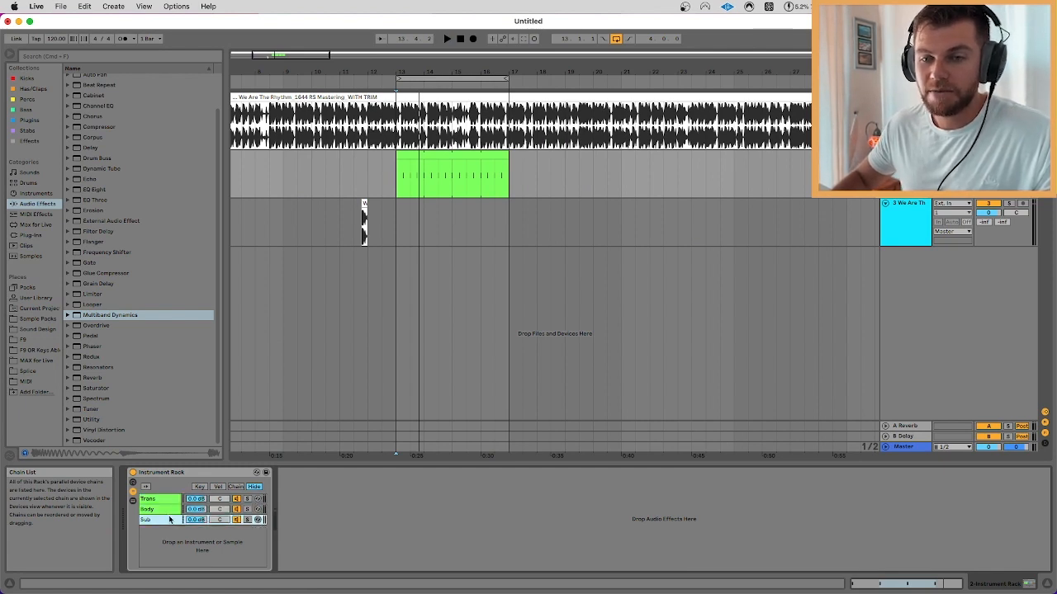
left_click(164, 498)
left_click(165, 510)
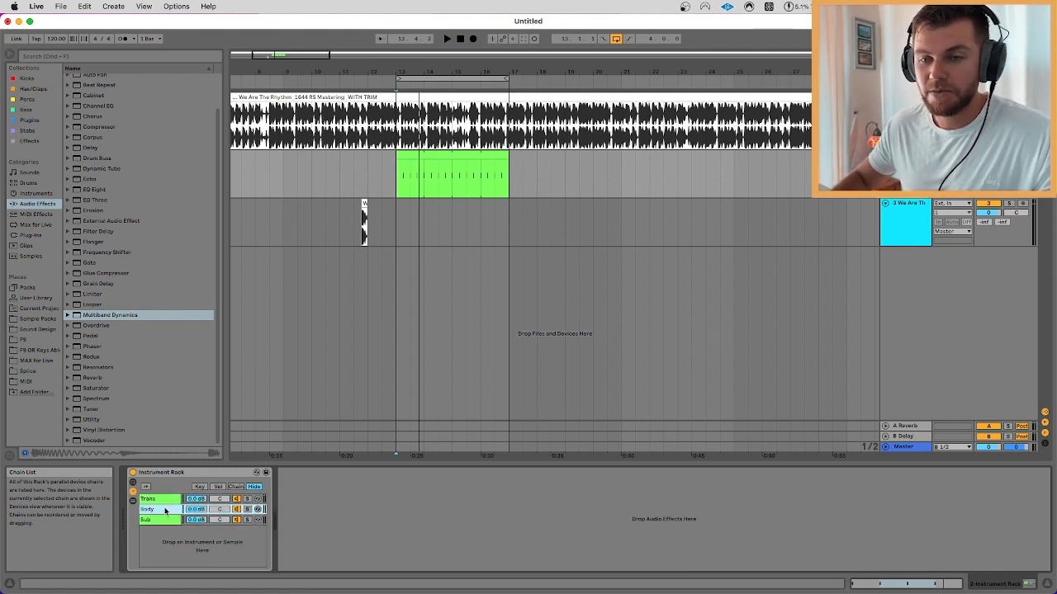
left_click(236, 487)
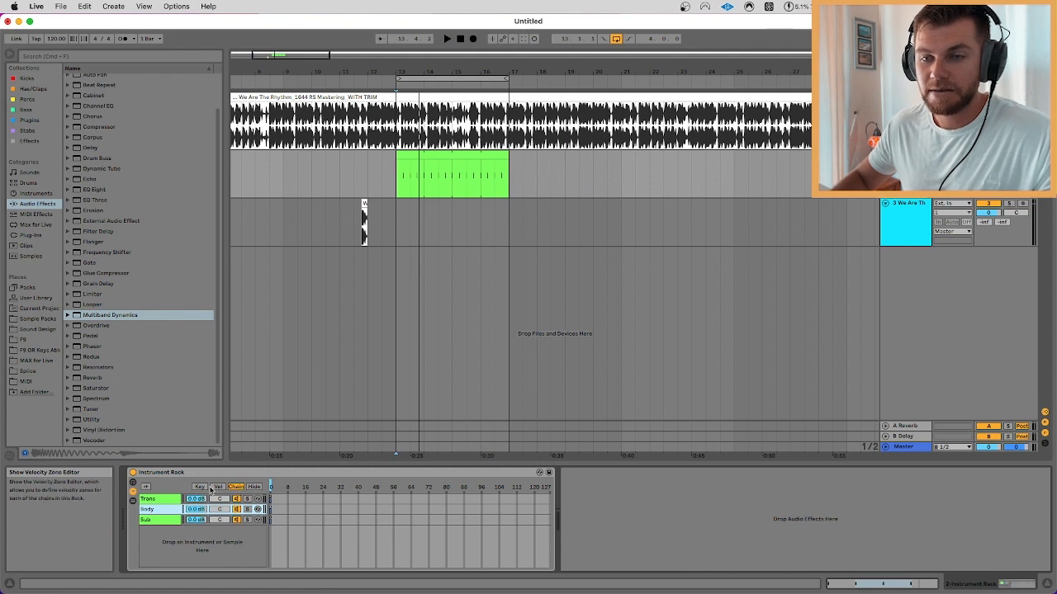
left_click(163, 520)
left_click(164, 512)
left_click(164, 499)
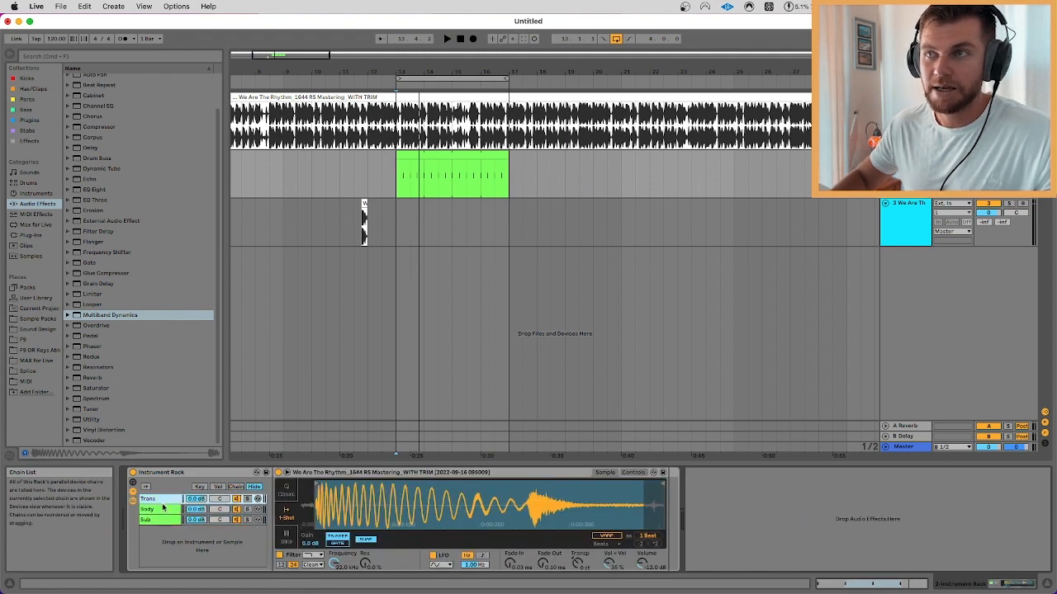
key("space")
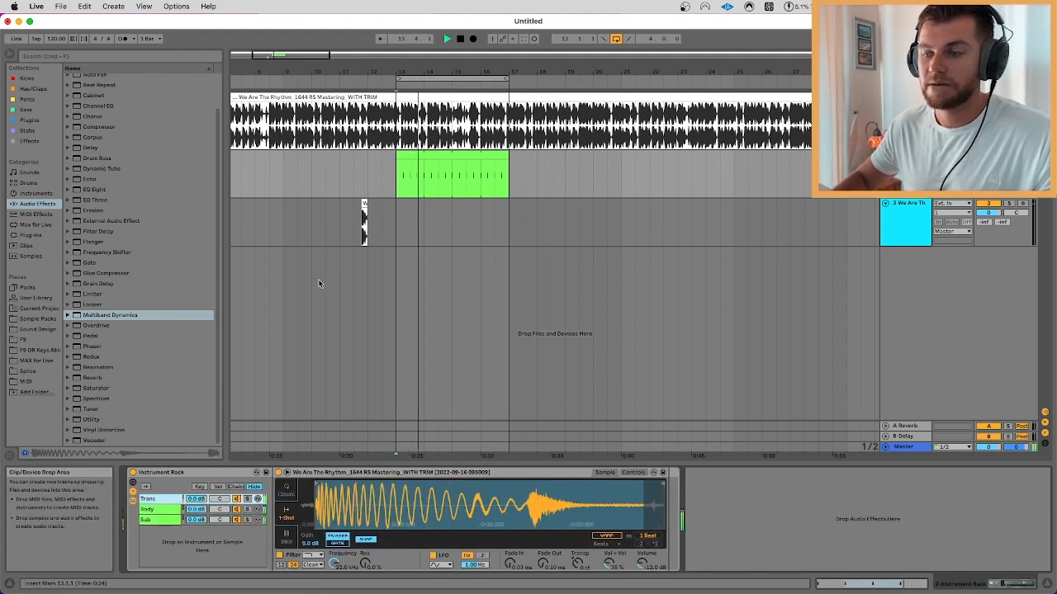
key("space")
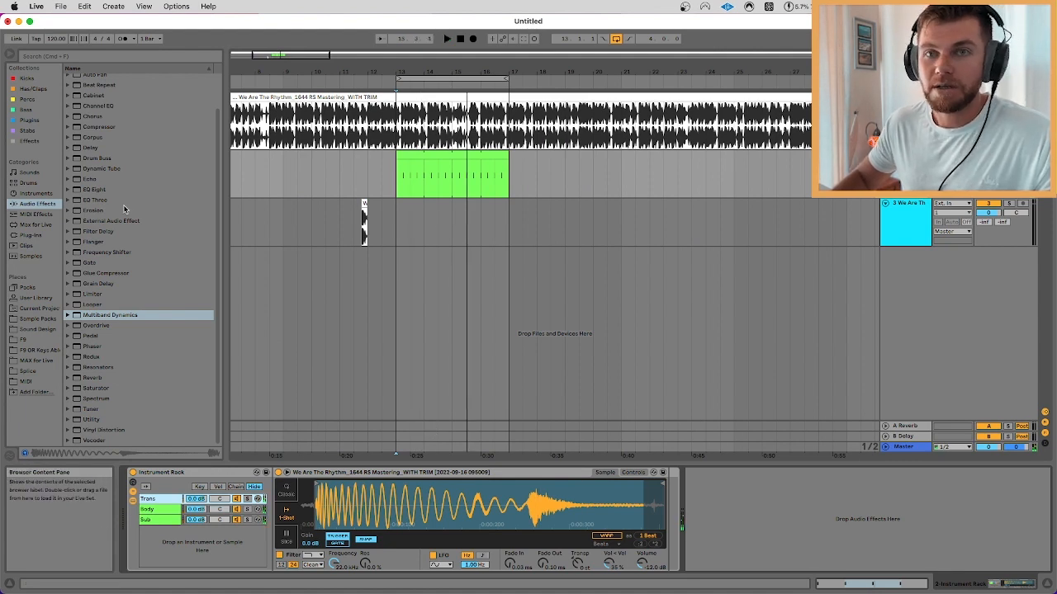
Add Multiband Dynamics after Simpler on the Trans chain, with its High band soloed, and start playback.
left_click(79, 317)
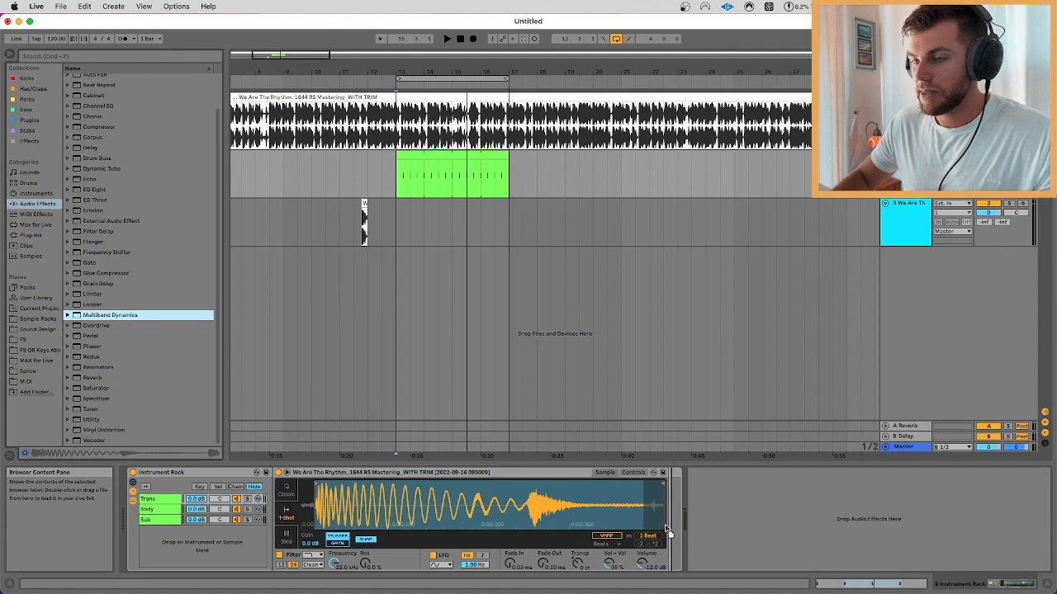
key("Return")
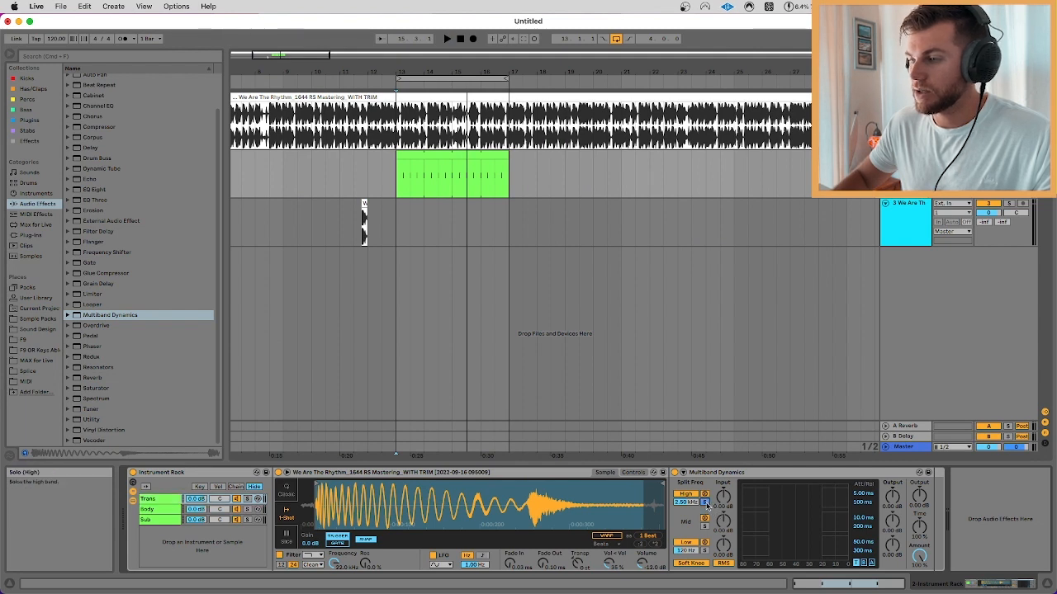
key("space")
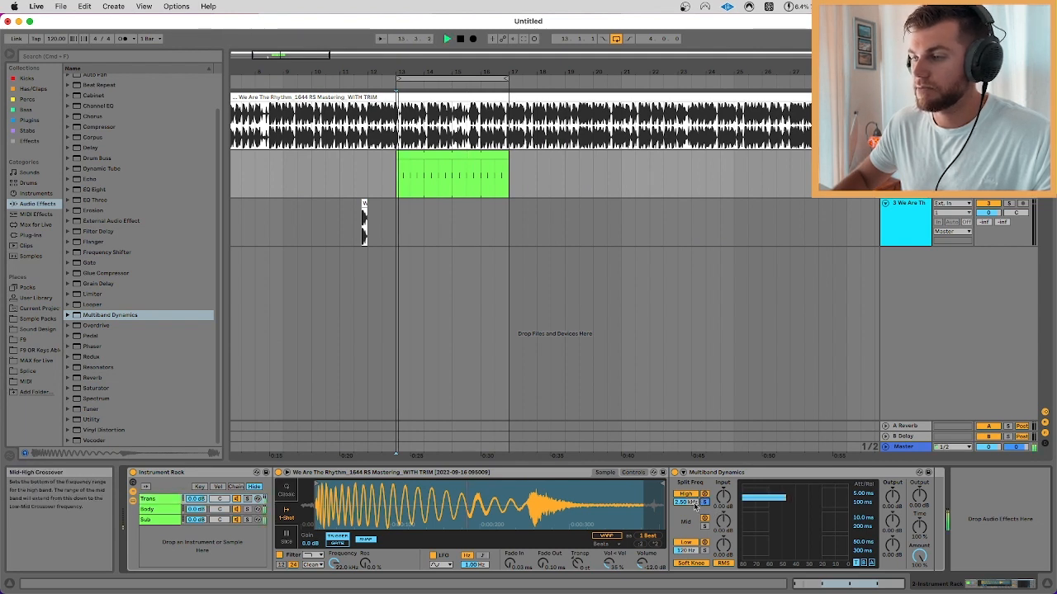
Deactivate the Body and Sub chains so only Trans sounds, and return to the Trans chain's devices.
left_click(235, 510)
left_click(236, 521)
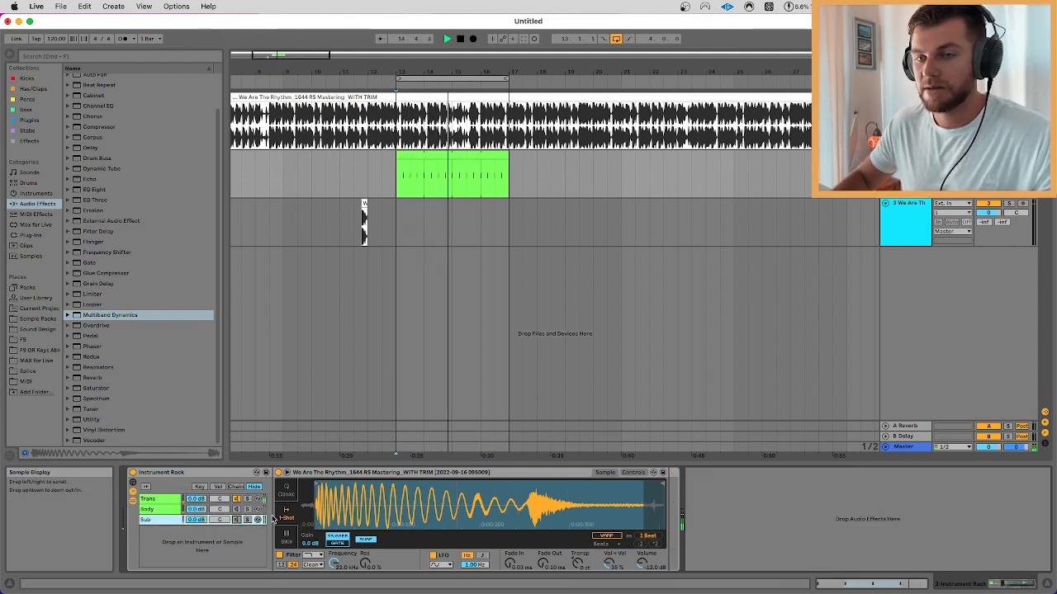
left_click(153, 499)
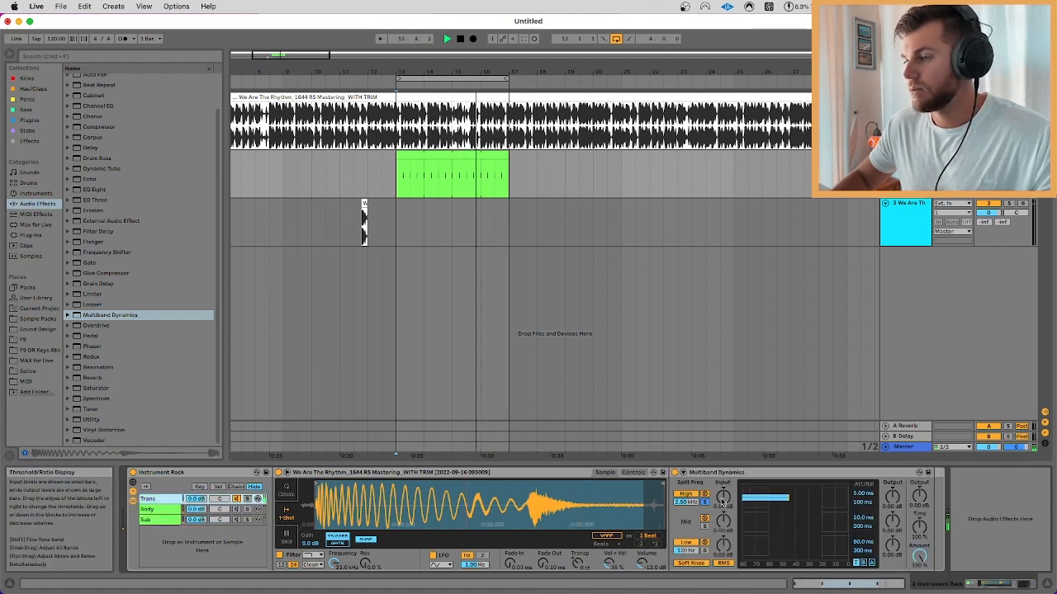
Lower the Trans chain's Mid-High crossover in Multiband Dynamics to 938 Hz while listening, and stop playback.
left_click_drag(684, 502, 683, 522)
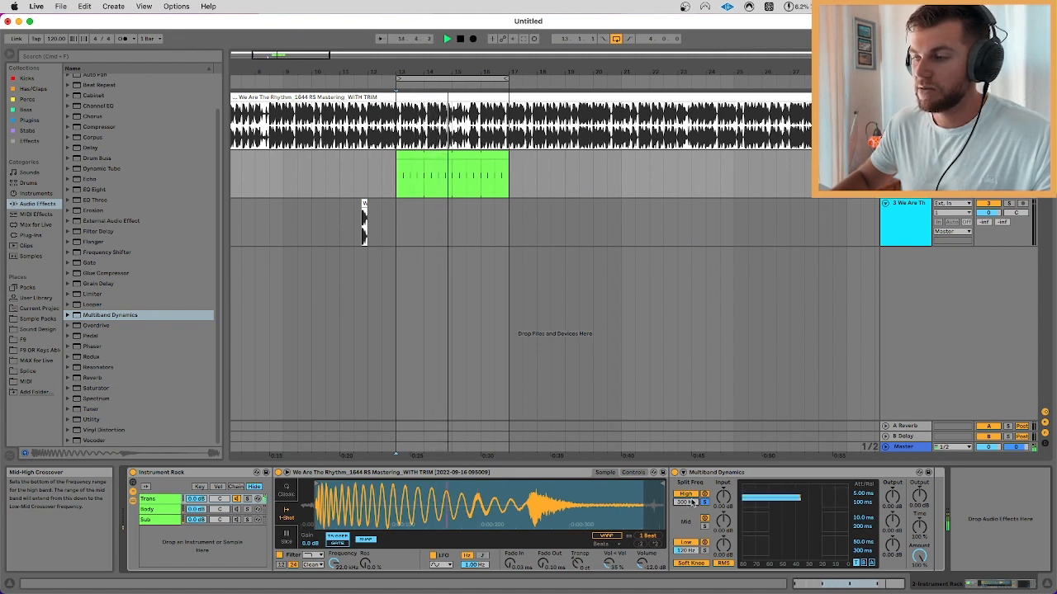
mouse_move(691, 504)
left_mouse_down()
mouse_move(691, 487)
mouse_move(692, 511)
left_mouse_up()
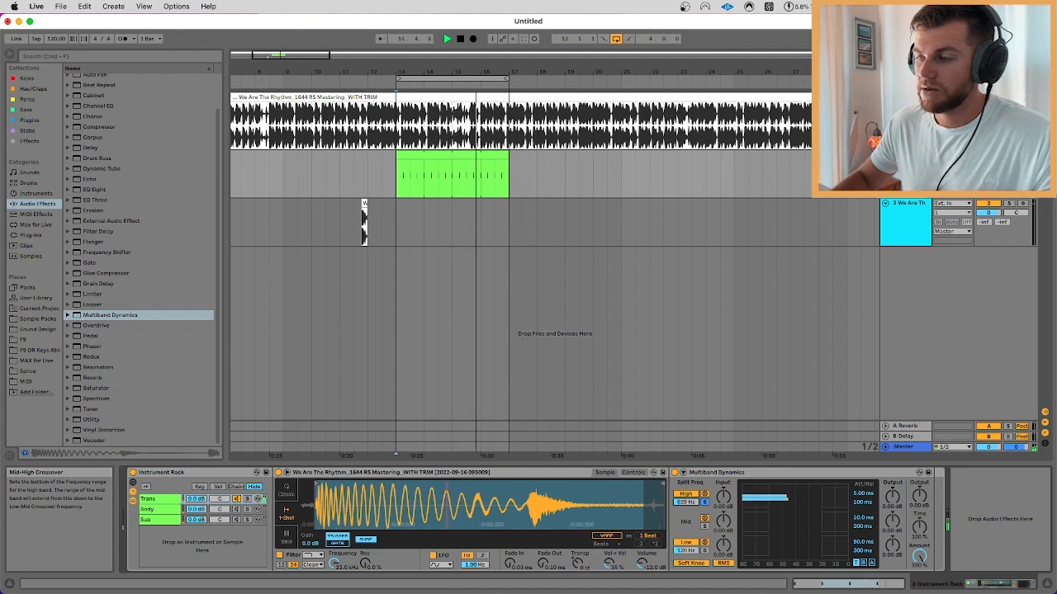
left_click_drag(687, 502, 687, 501)
key("space")
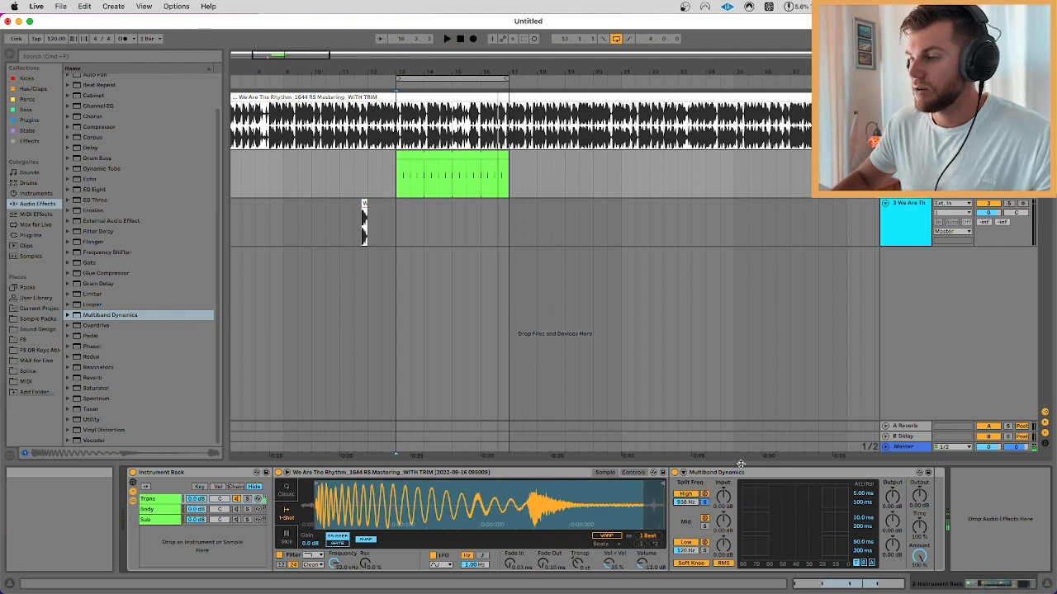
Copy the Trans chain's Multiband Dynamics onto the Body chain after Simpler, and delete the extra empty chain.
right_click(733, 473)
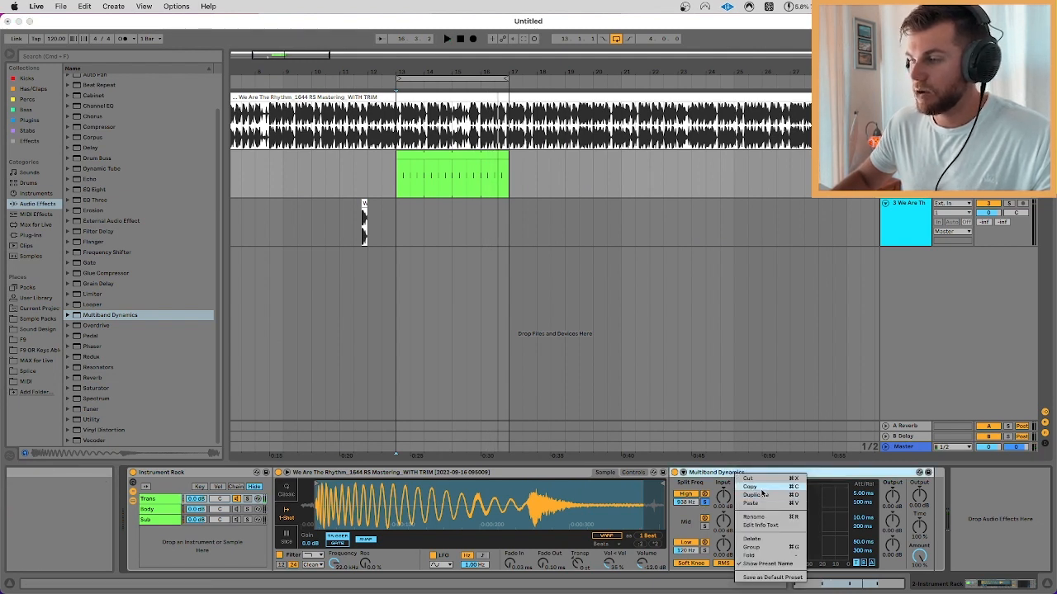
left_click(763, 494)
left_click(152, 510)
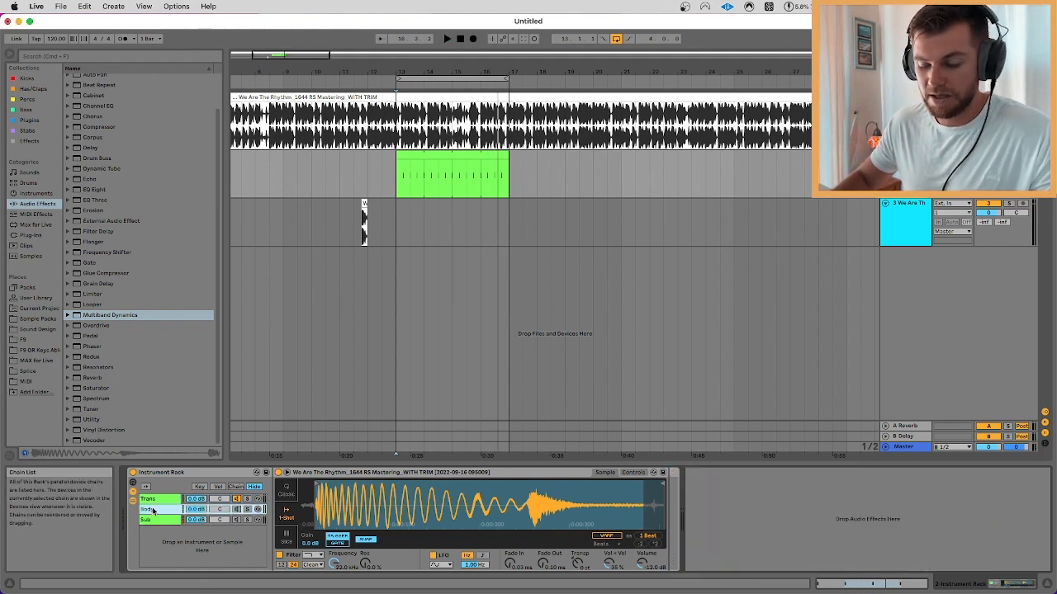
key("super+v")
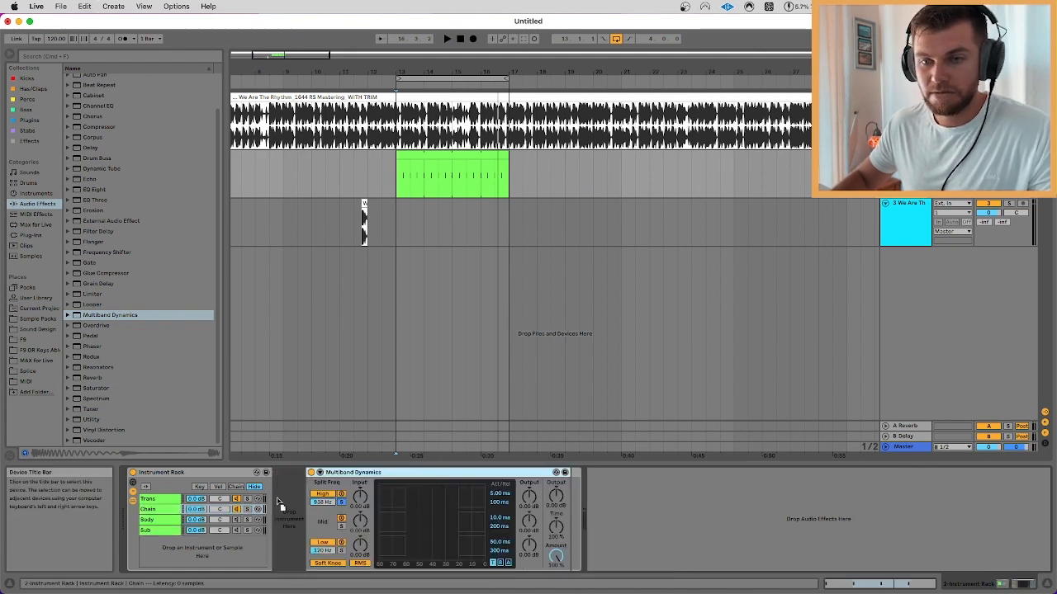
left_click(155, 510)
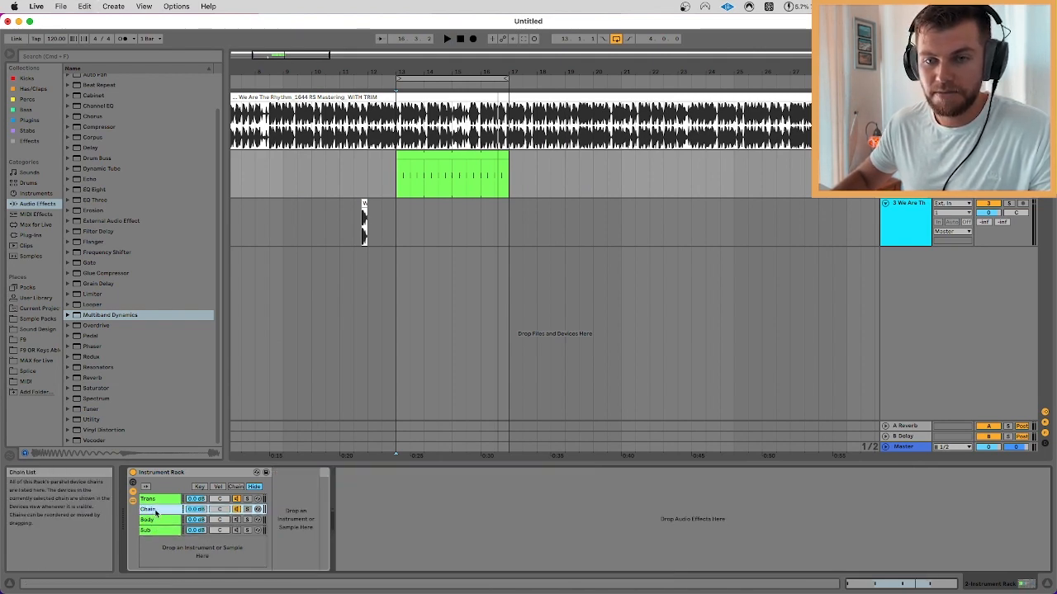
key("Delete")
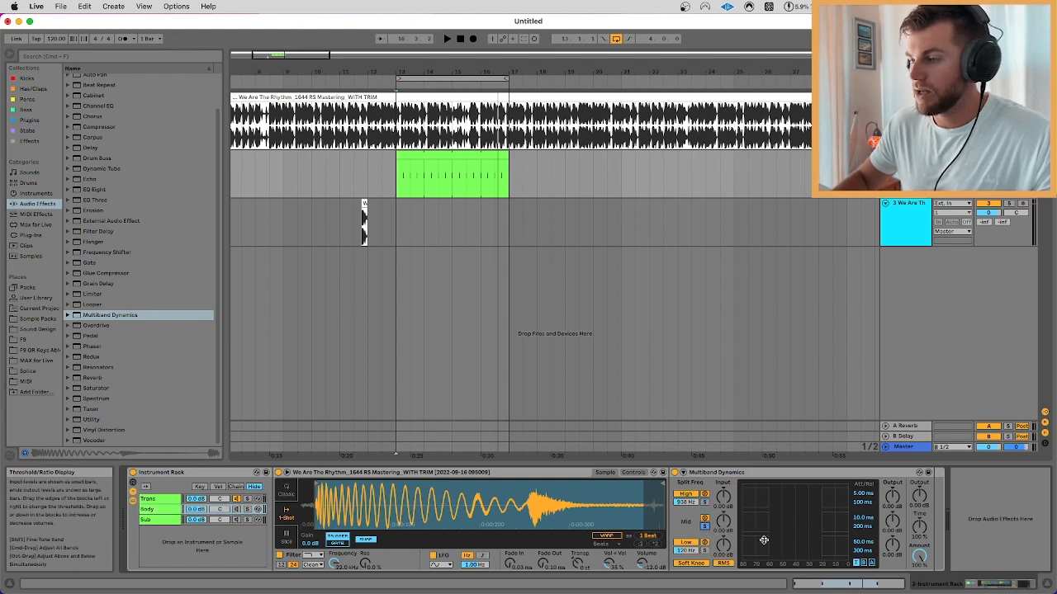
Play the loop with the Body chain soloed and set its Multiband Dynamics Low-Mid crossover to 122 Hz.
key("space")
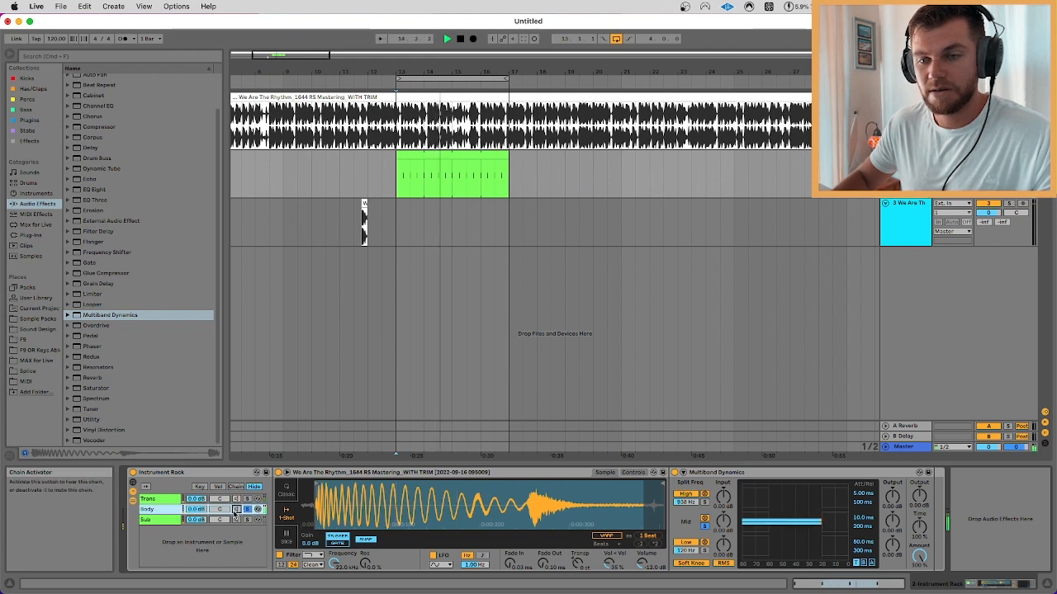
left_click(235, 520)
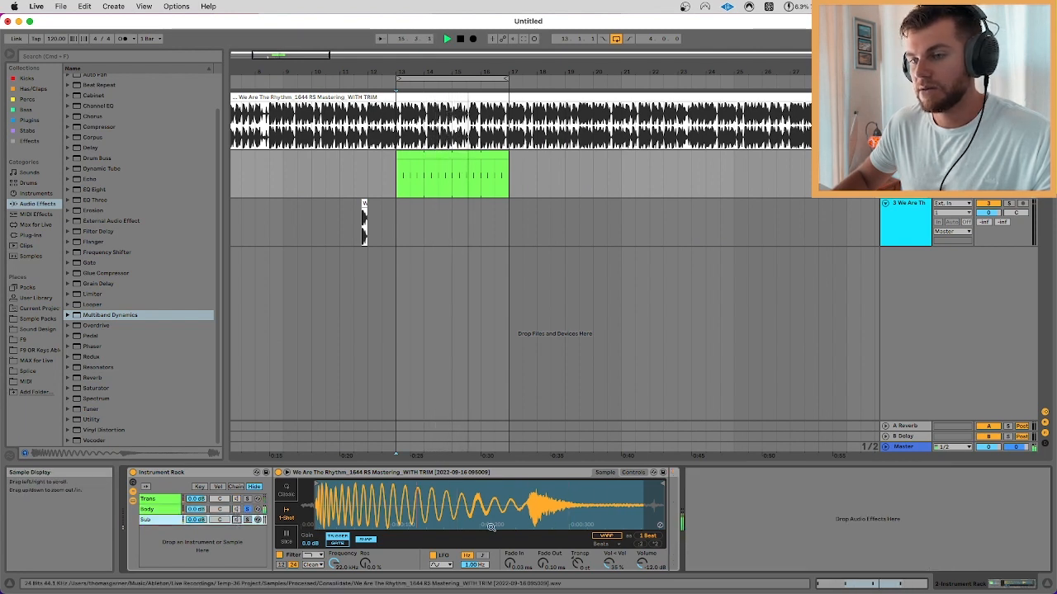
left_click(157, 509)
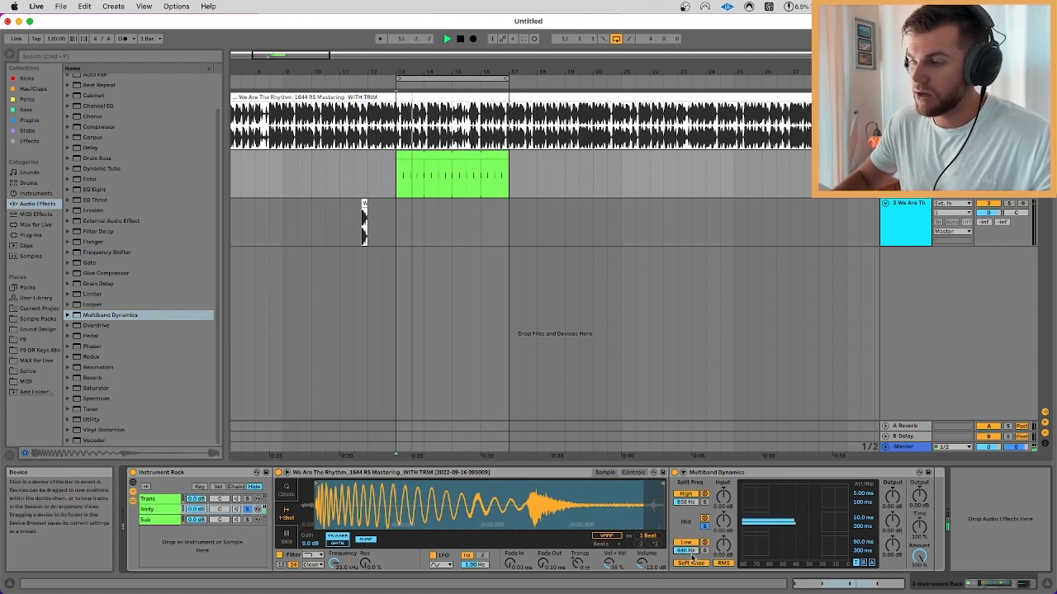
left_click_drag(685, 551, 685, 563)
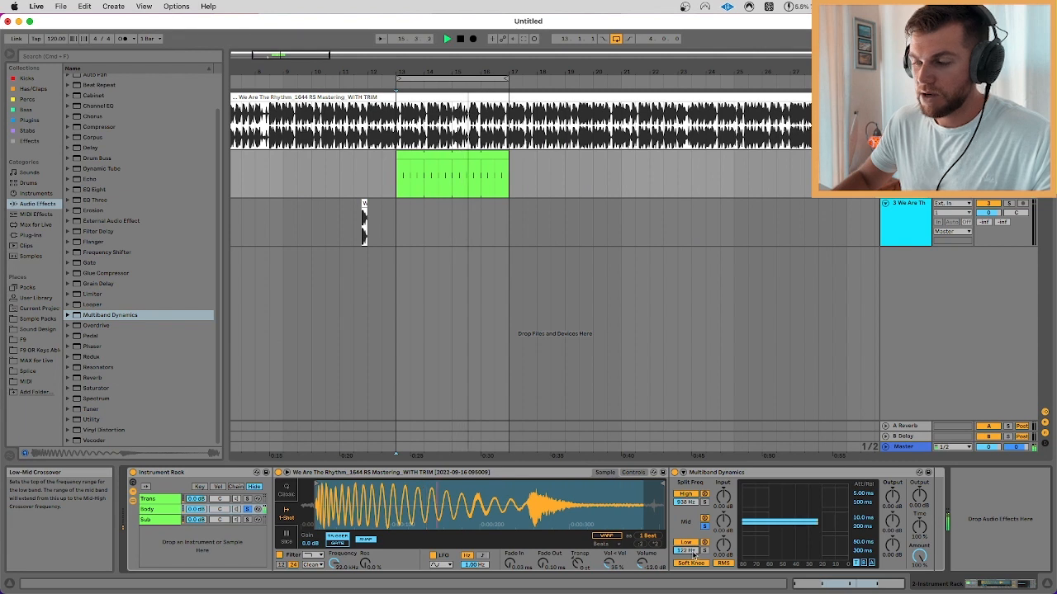
Copy the Body chain's Multiband Dynamics onto the Sub chain after Simpler, and delete the extra empty chain.
right_click(717, 475)
key("Escape")
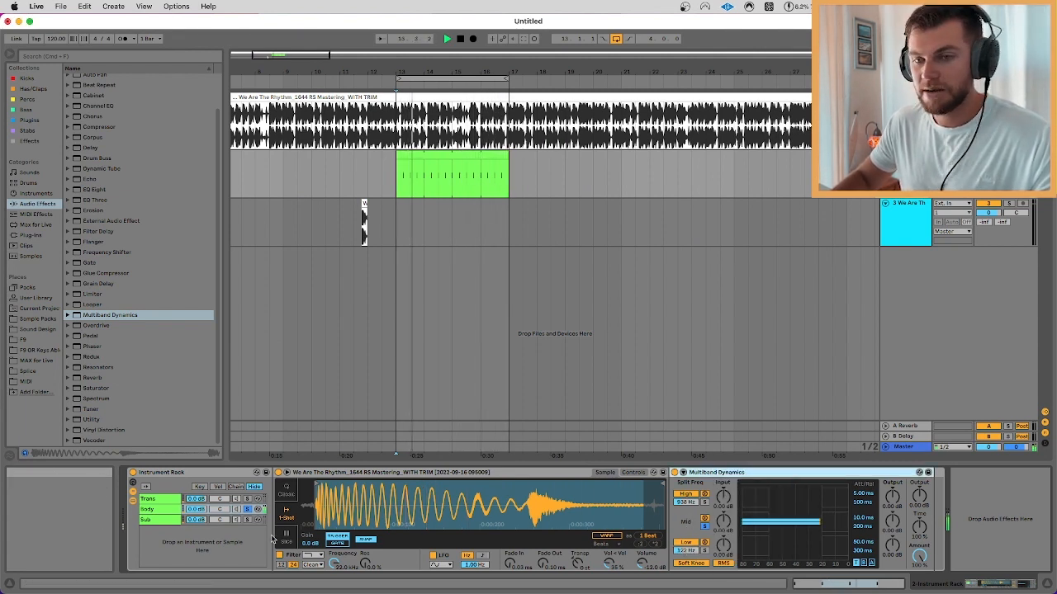
left_click(163, 520)
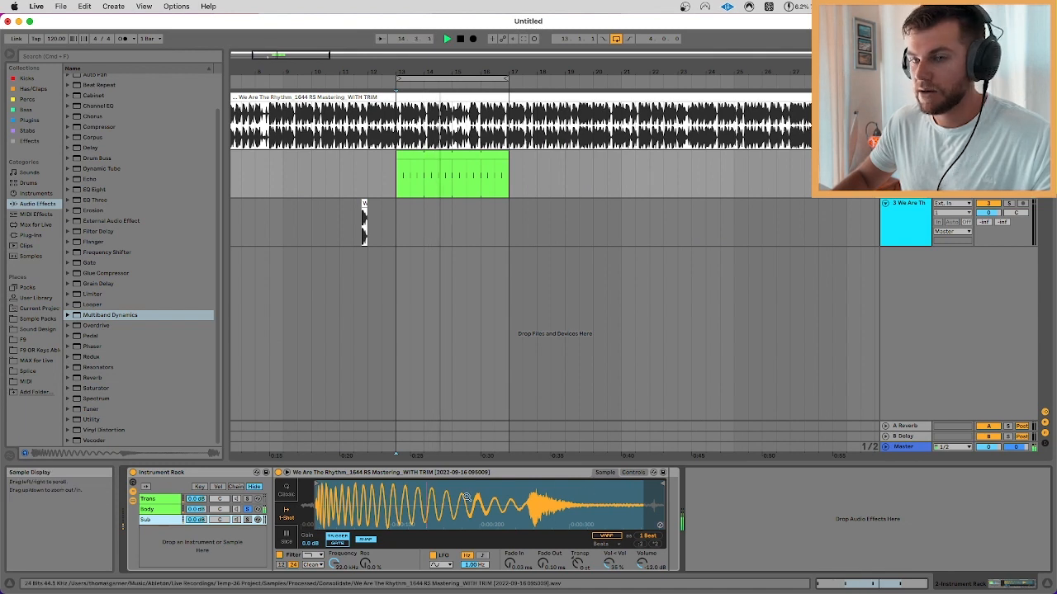
right_click(155, 525)
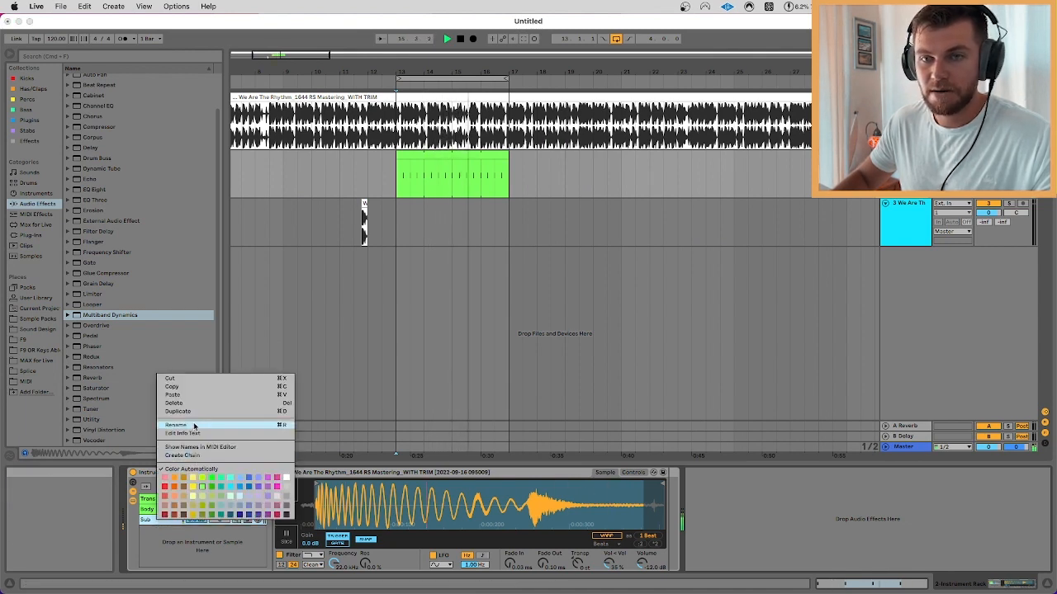
left_click(193, 395)
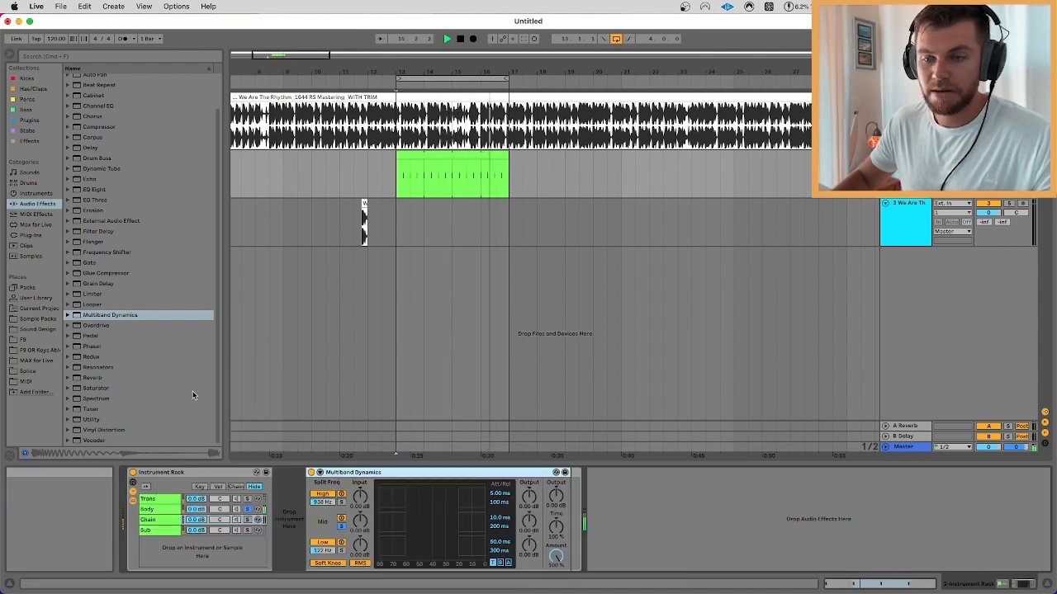
left_click(153, 529)
left_click(158, 521)
left_click_drag(365, 473, 147, 532)
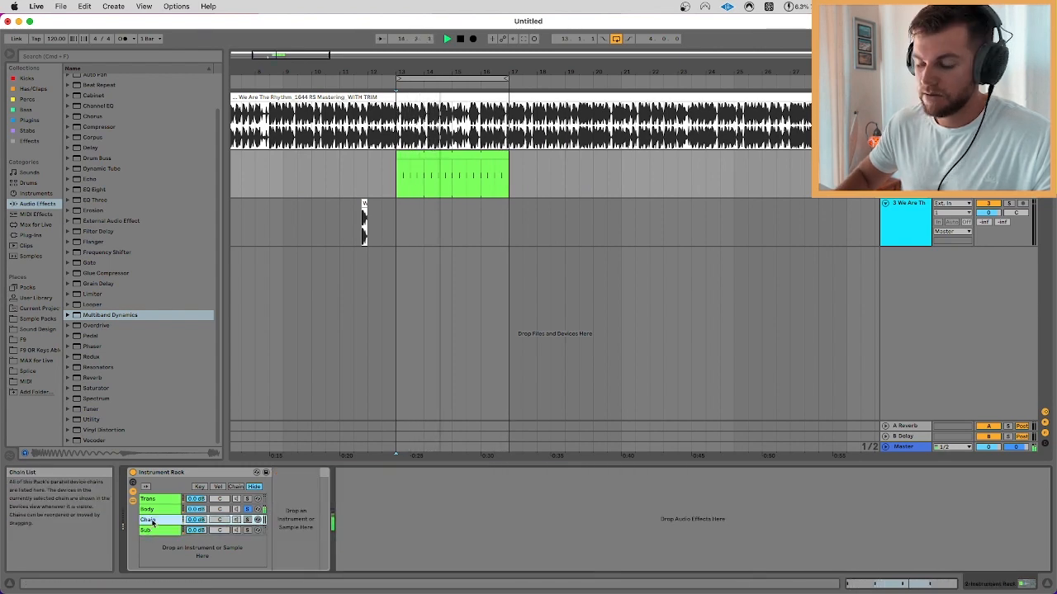
key("Delete")
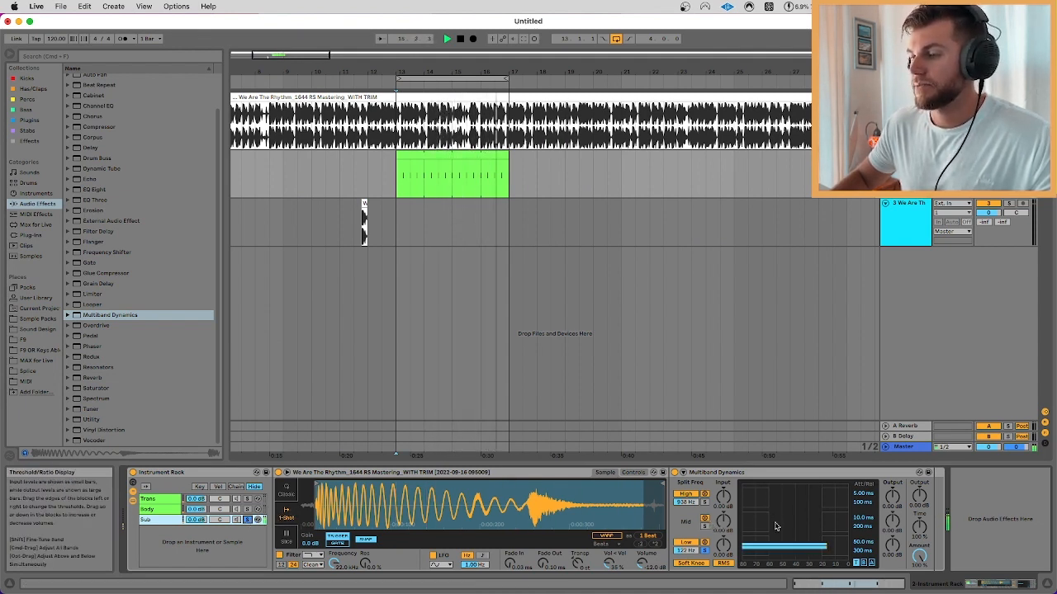
Stop playback and switch the solo between the rack's chains, leaving only the Trans chain soloed.
key("space")
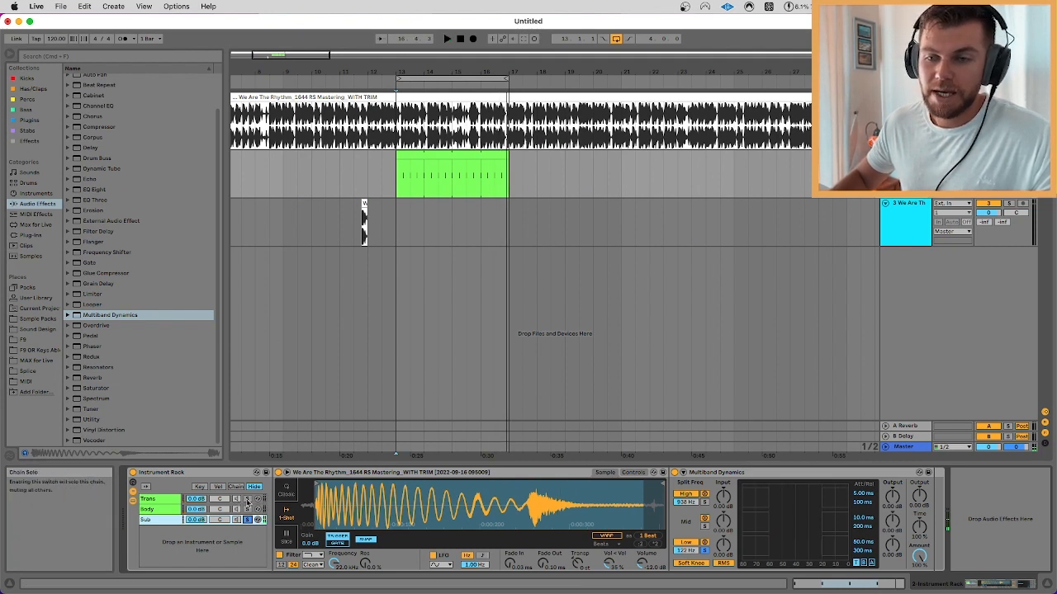
left_click(247, 499)
left_click(247, 509)
left_click(247, 521)
left_click(247, 510)
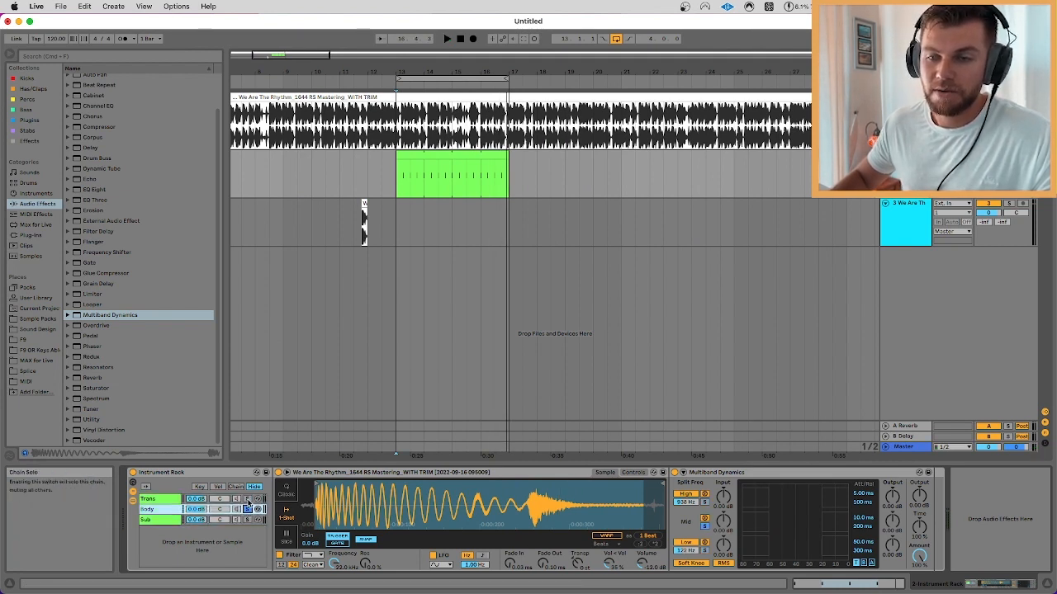
left_click(247, 501)
Shorten the Trans chain's Simpler sample to about the first fifth of the waveform and play the loop.
left_click(147, 509)
left_click(155, 499)
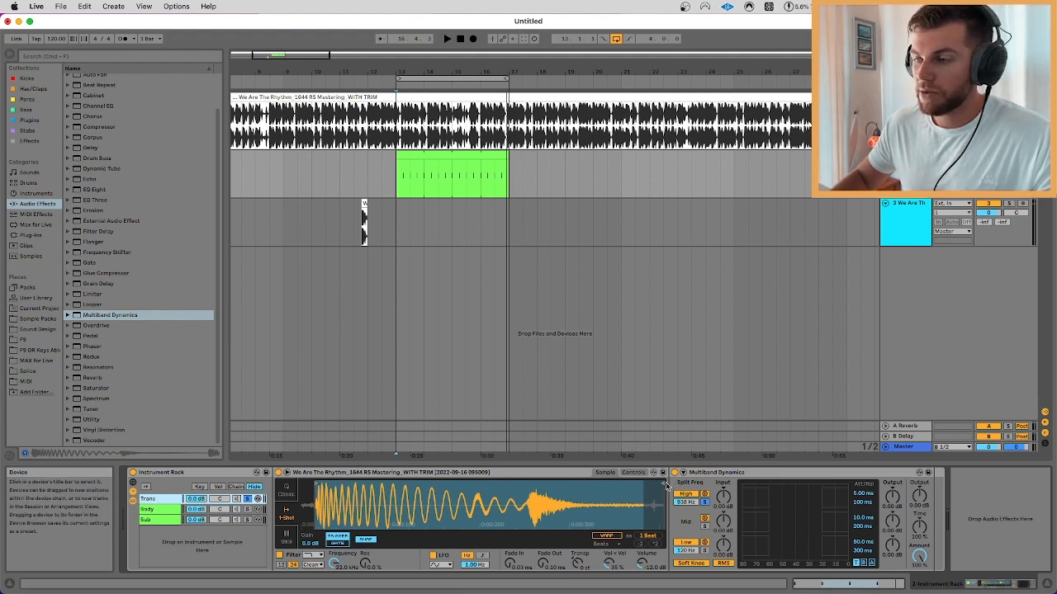
left_click_drag(661, 484, 382, 490)
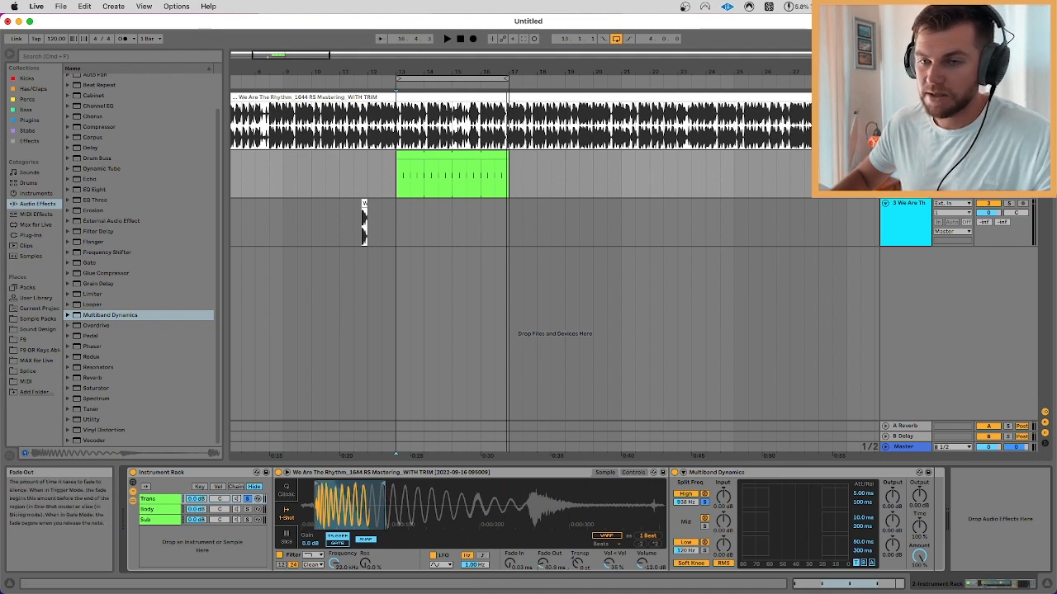
key("space")
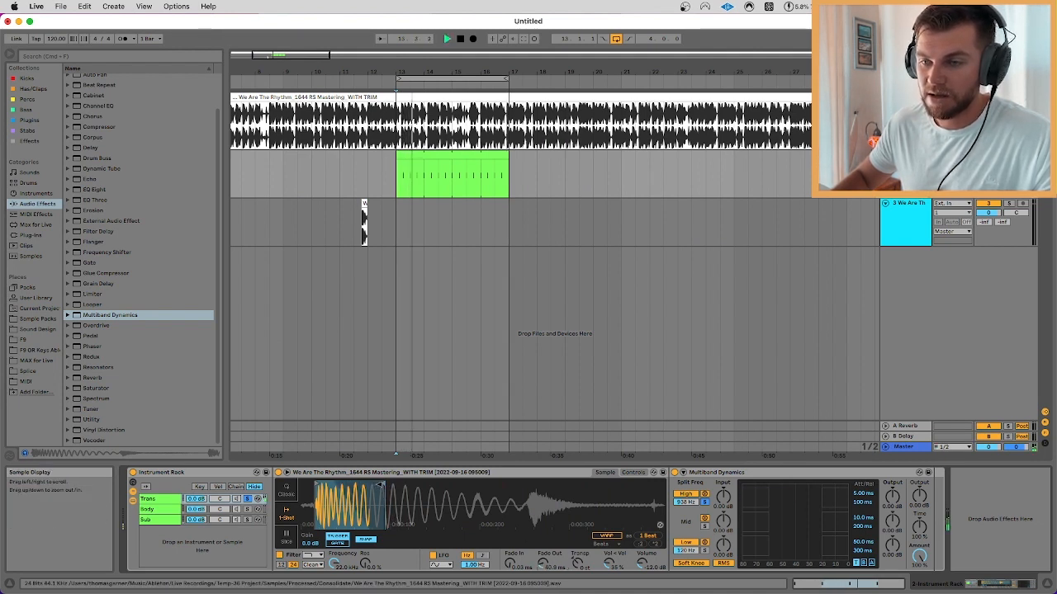
Trim the Trans sample slightly, and shorten the soloed Body sample to about the first 40% of the waveform with a 34.3 ms fade-out.
mouse_move(382, 487)
left_mouse_down()
mouse_move(557, 495)
mouse_move(384, 497)
left_mouse_up()
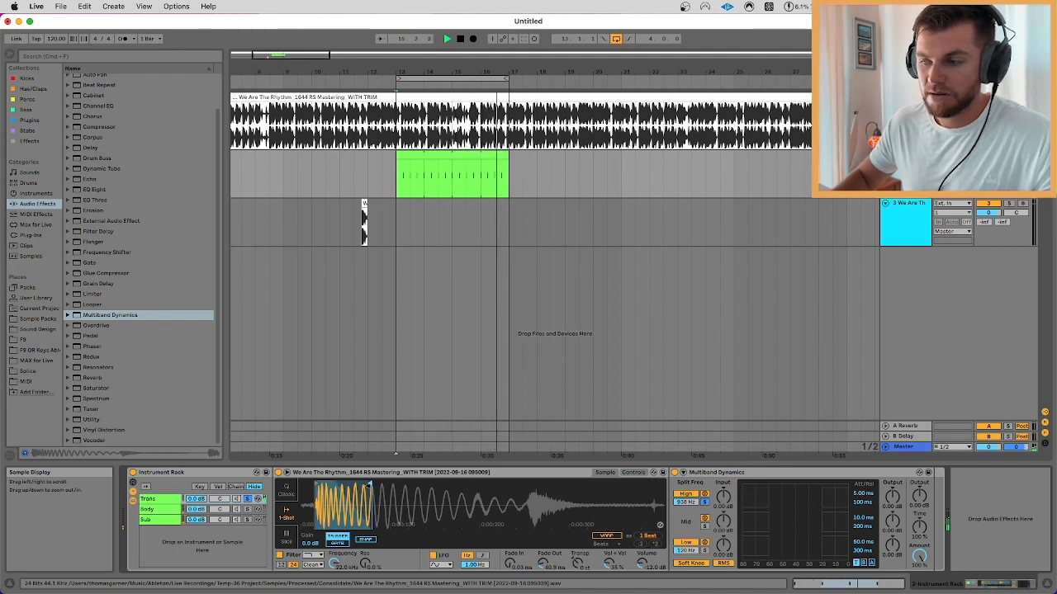
left_click(169, 511)
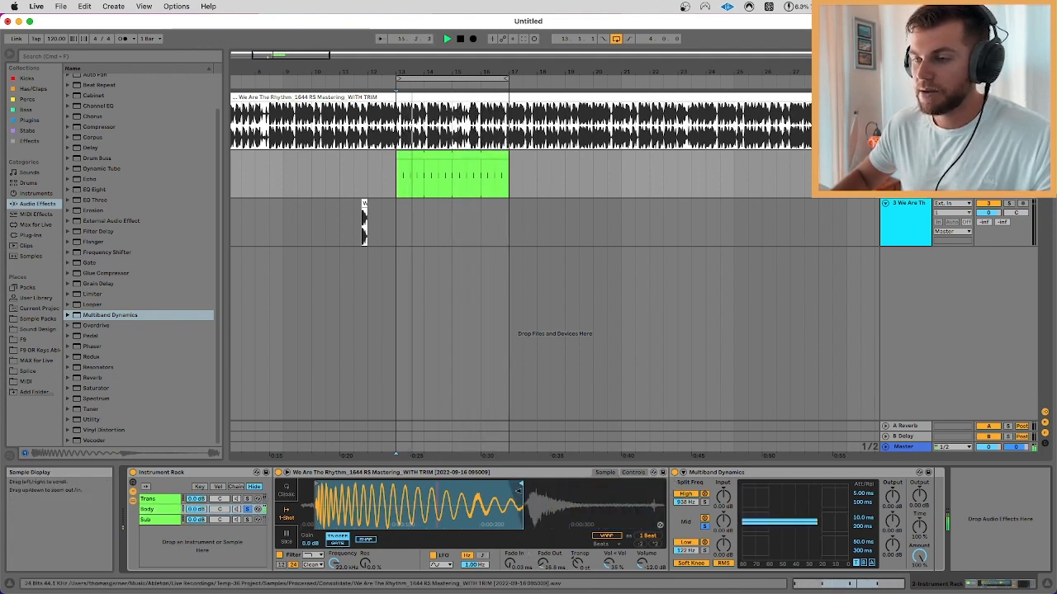
left_click_drag(463, 486, 450, 486)
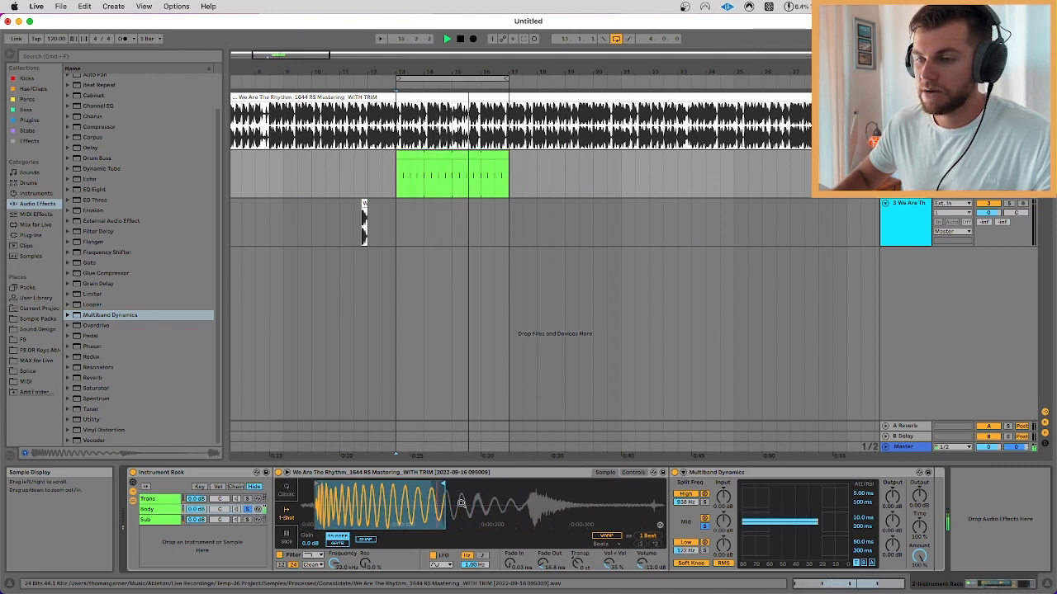
left_click_drag(549, 564, 549, 551)
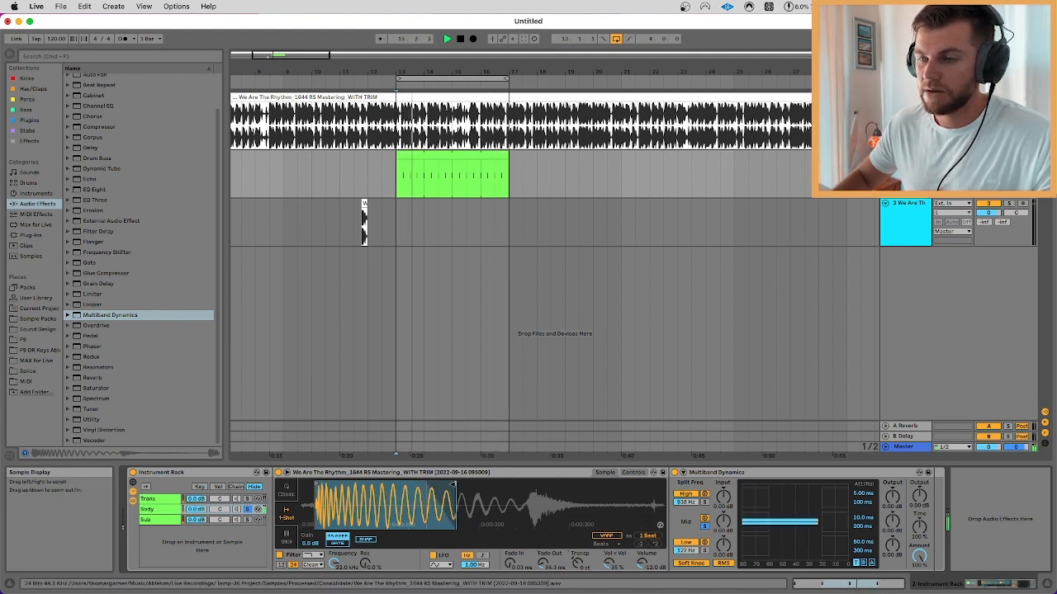
mouse_move(453, 485)
left_mouse_down()
mouse_move(507, 493)
mouse_move(453, 493)
left_mouse_up()
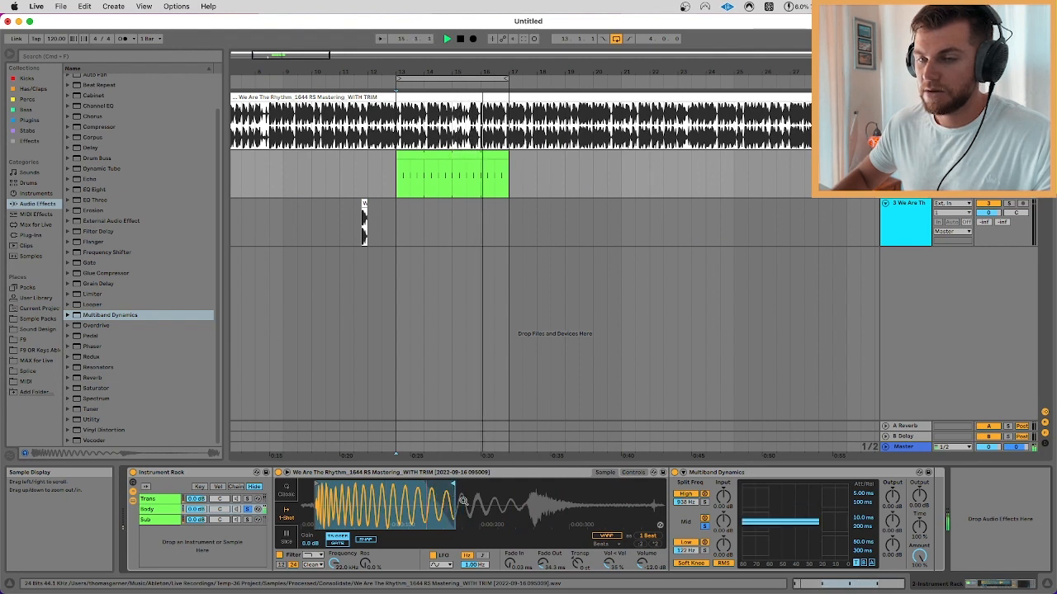
Solo the Trans and Body chains together and shorten the Trans sample to about the first eighth of the waveform with a 27.0 ms fade-out.
left_click(246, 499)
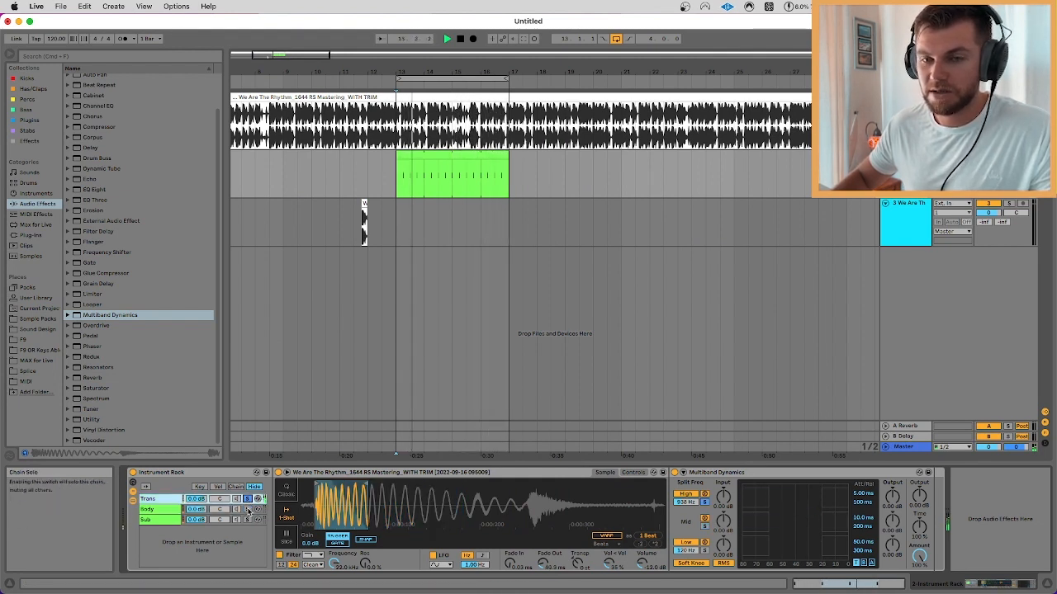
left_click(248, 509)
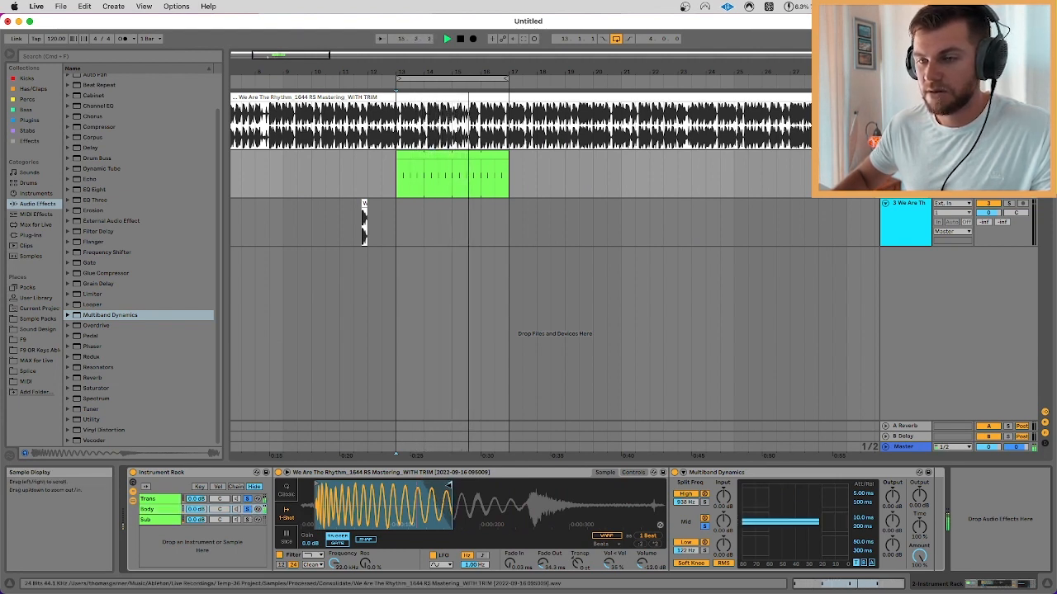
left_click(151, 498)
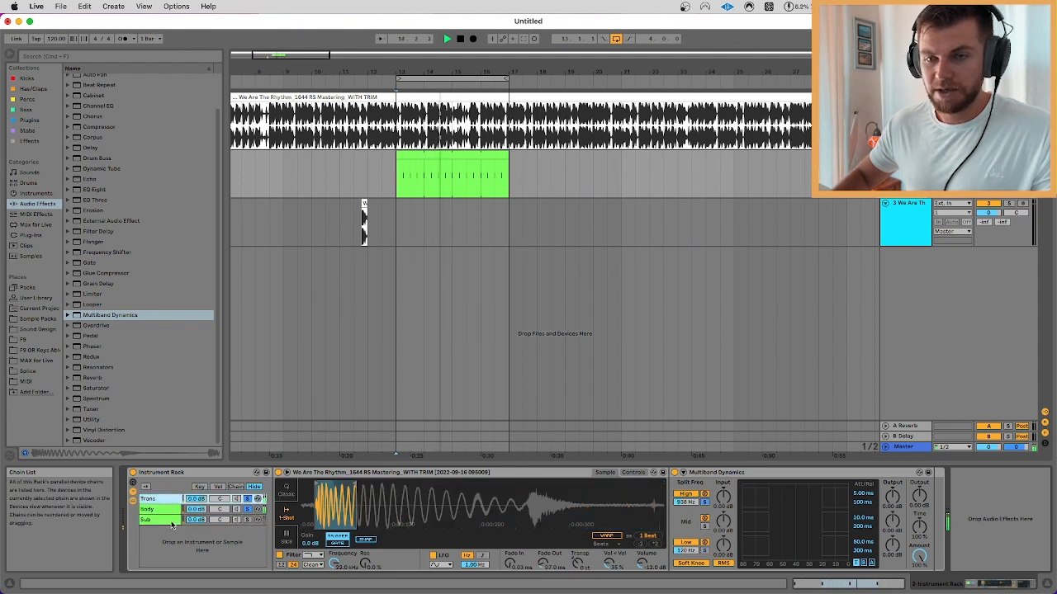
Unsolo all chains, set the Sub chain's Simpler fade-out to 42.5 ms, and stop playback.
left_click(248, 520)
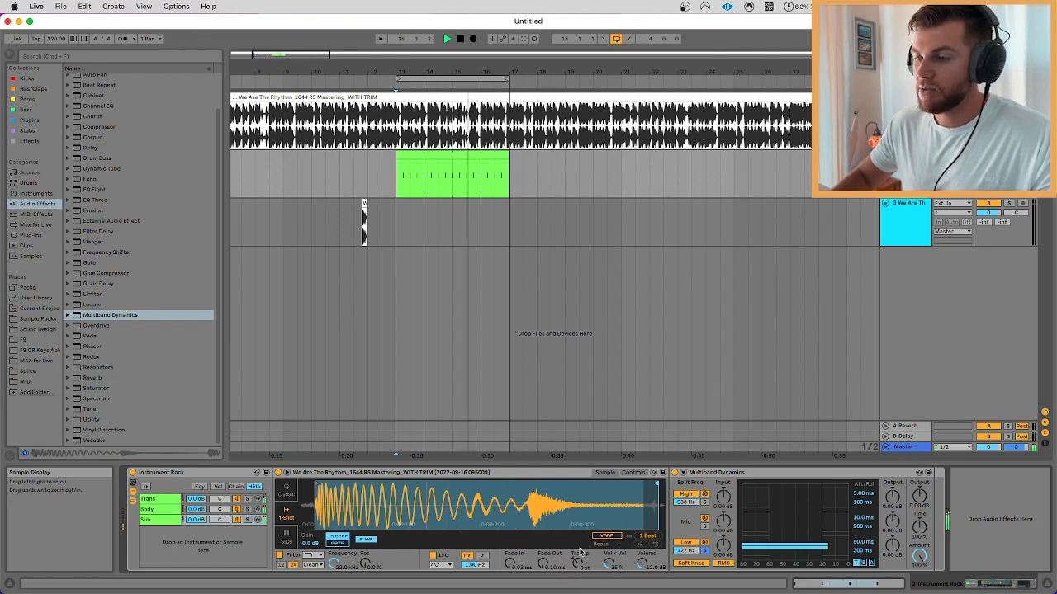
left_click_drag(543, 565, 543, 549)
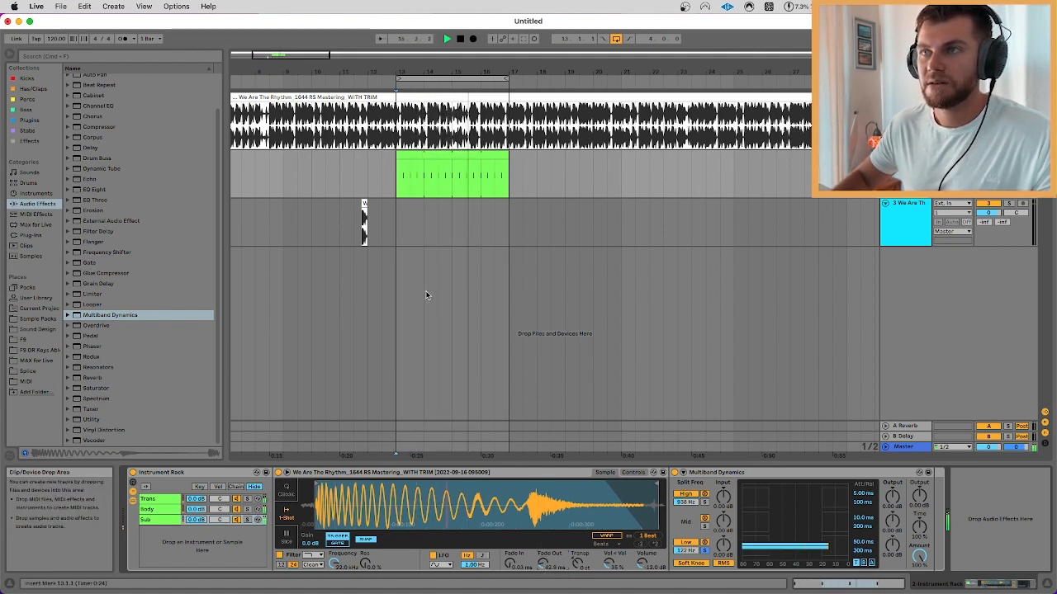
key("space")
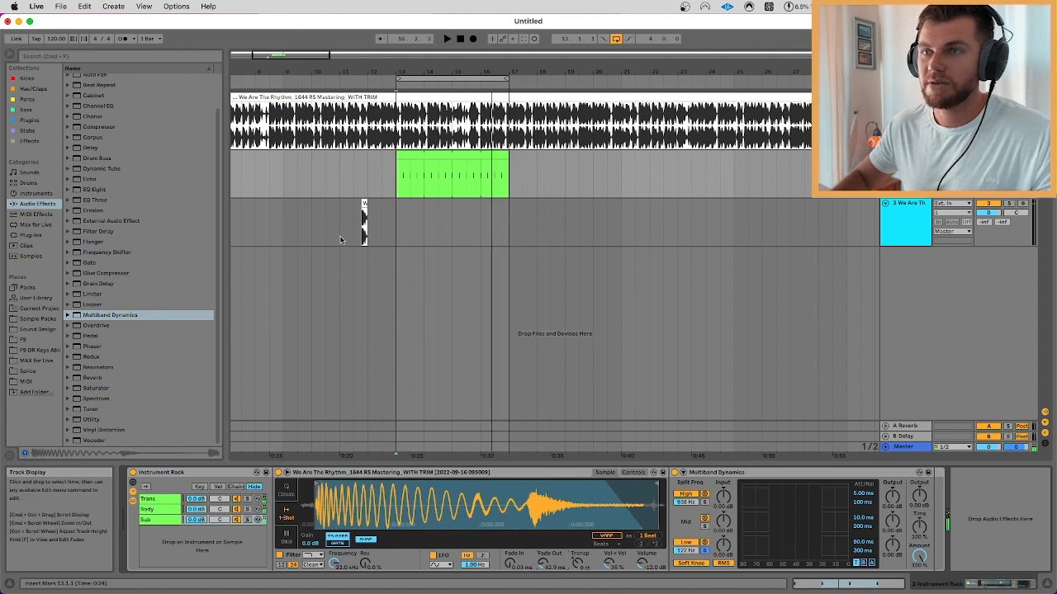
Compare the original hit on the third track with the layered rack by playing the loop.
left_click(361, 233)
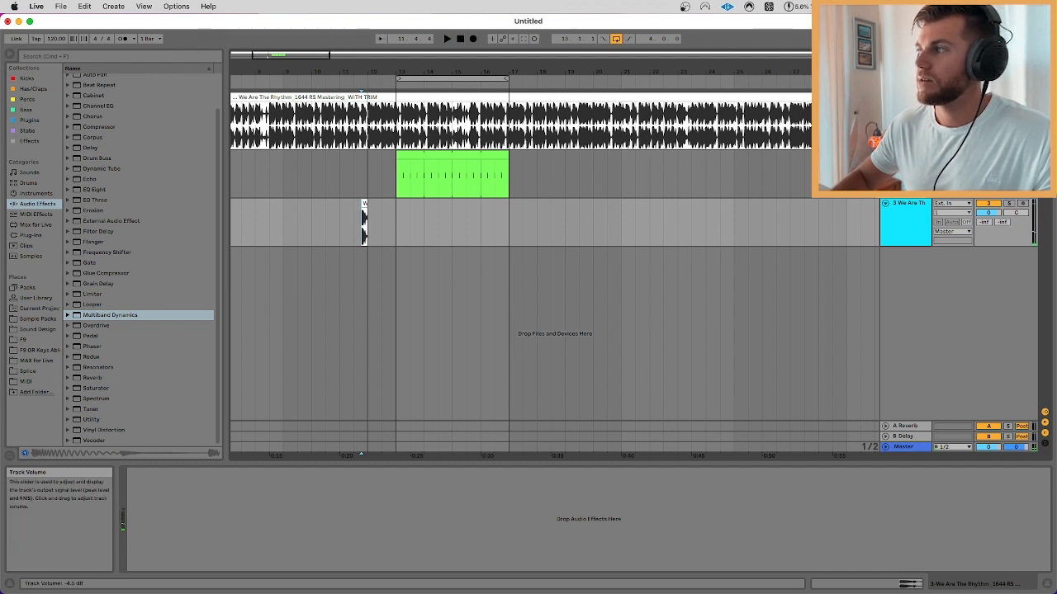
left_click(398, 188)
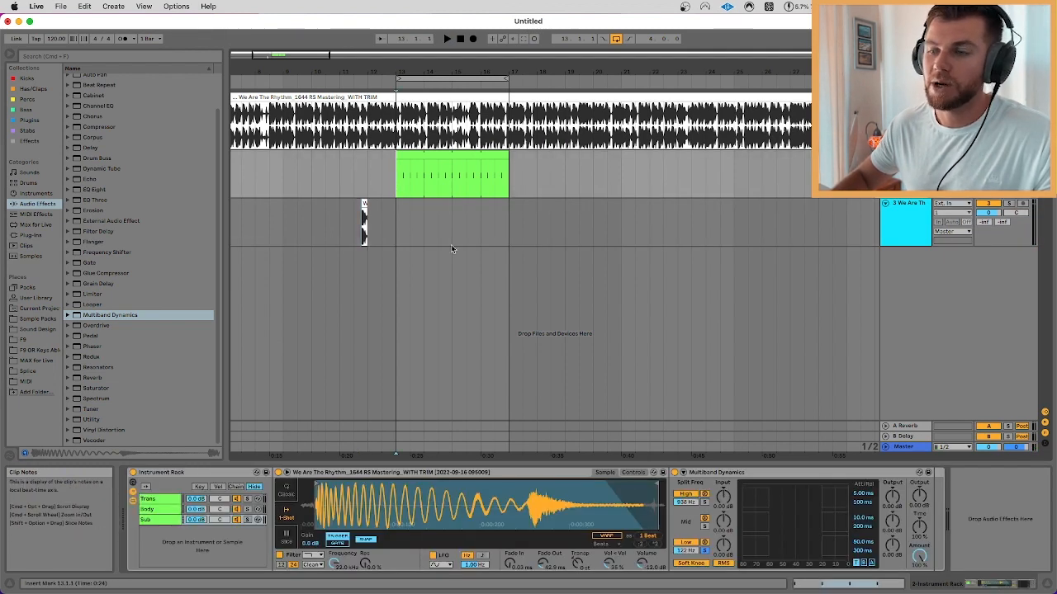
key("space")
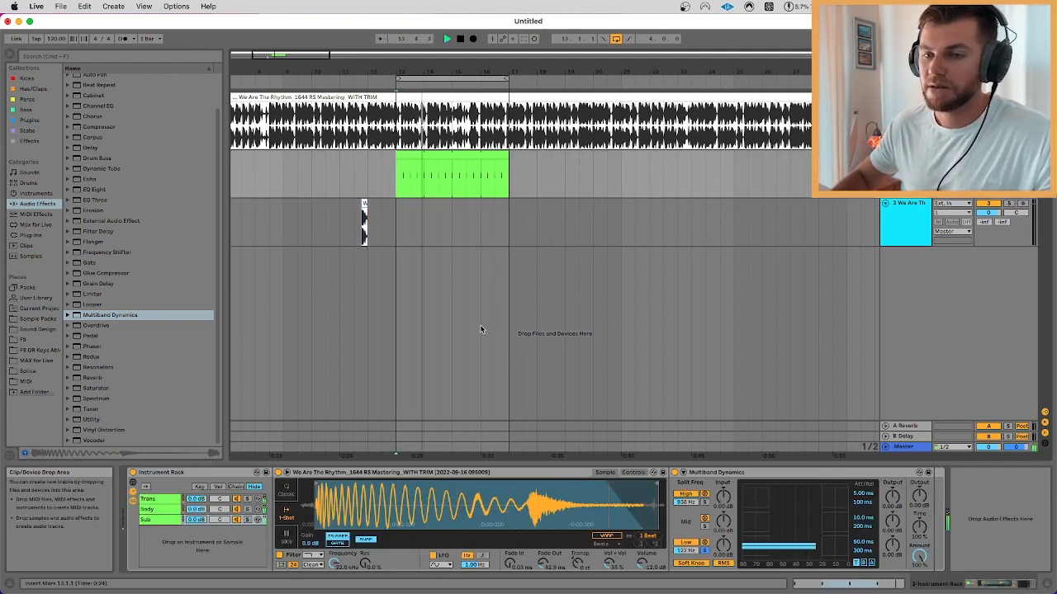
Shorten the Body sample to about the first 30% of the waveform and the Trans sample to about 10% with a 17.6 ms fade-out.
left_click(157, 510)
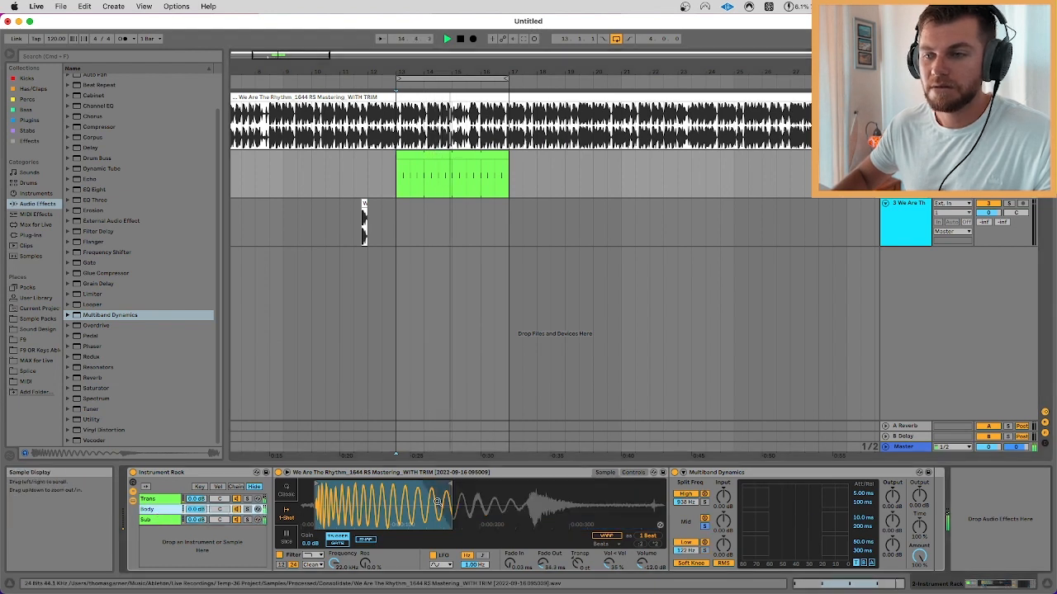
left_click_drag(451, 484, 417, 483)
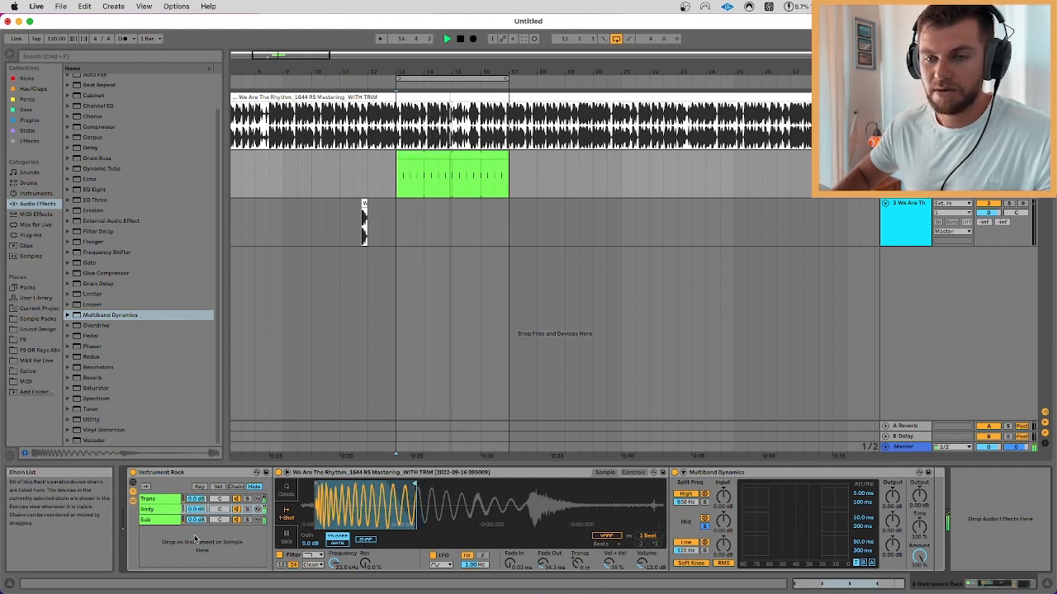
left_click(148, 499)
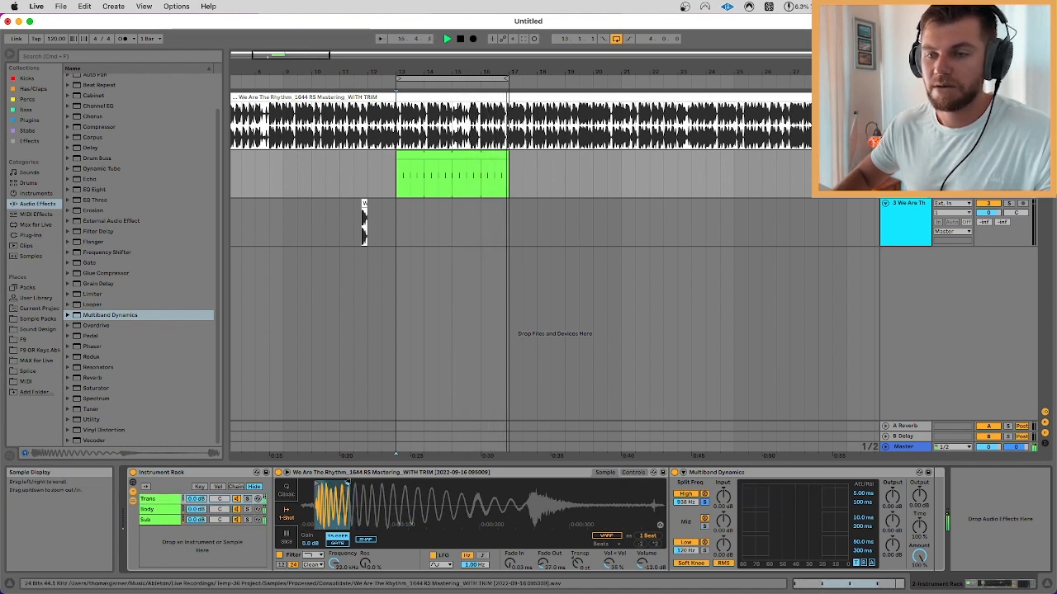
left_click_drag(544, 563, 544, 576)
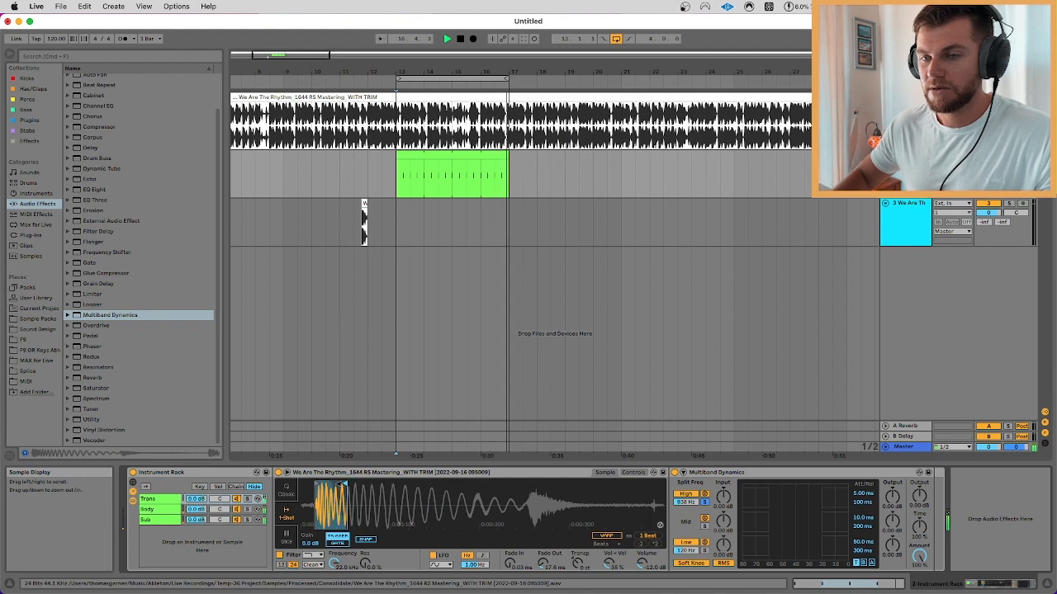
Stop playback and switch between the Trans, Body and Sub chains to examine each layer's sample length and Multiband Dynamics settings.
left_click(155, 520)
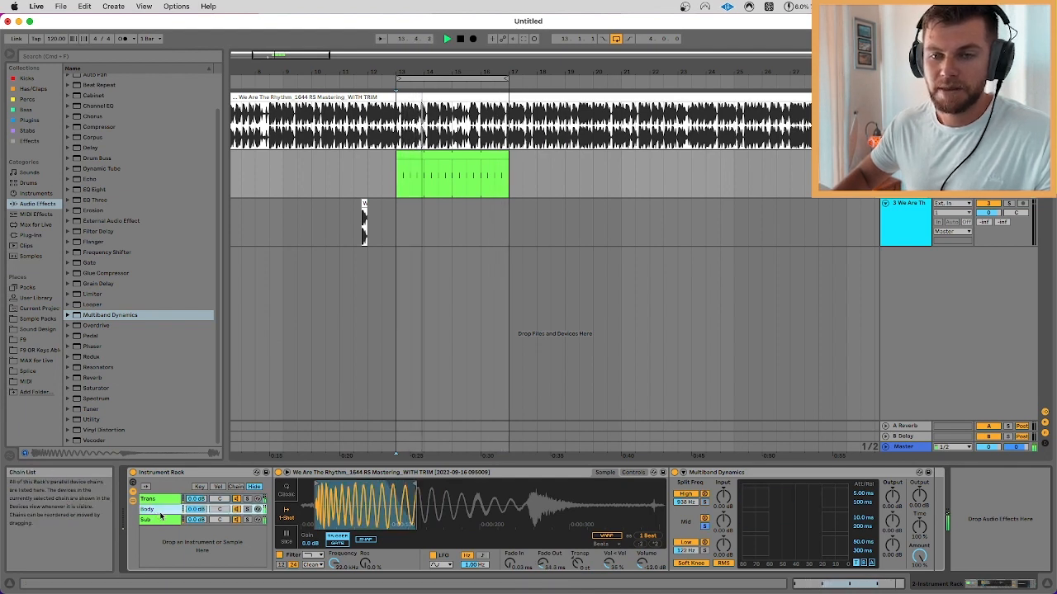
left_click(157, 523)
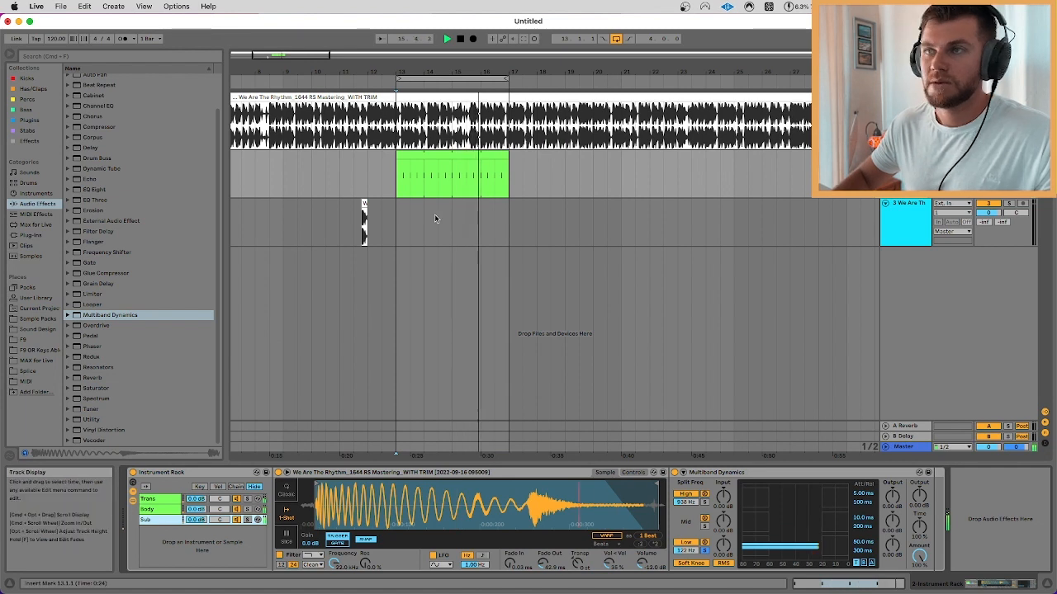
key("space")
left_click(195, 510)
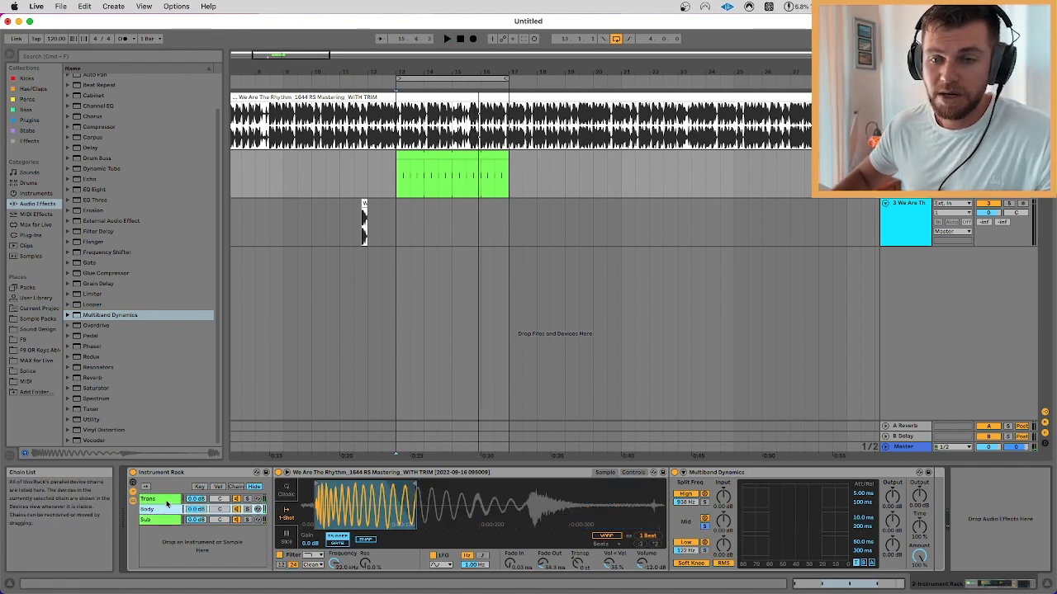
left_click(200, 500)
left_click(167, 508)
left_click(175, 501)
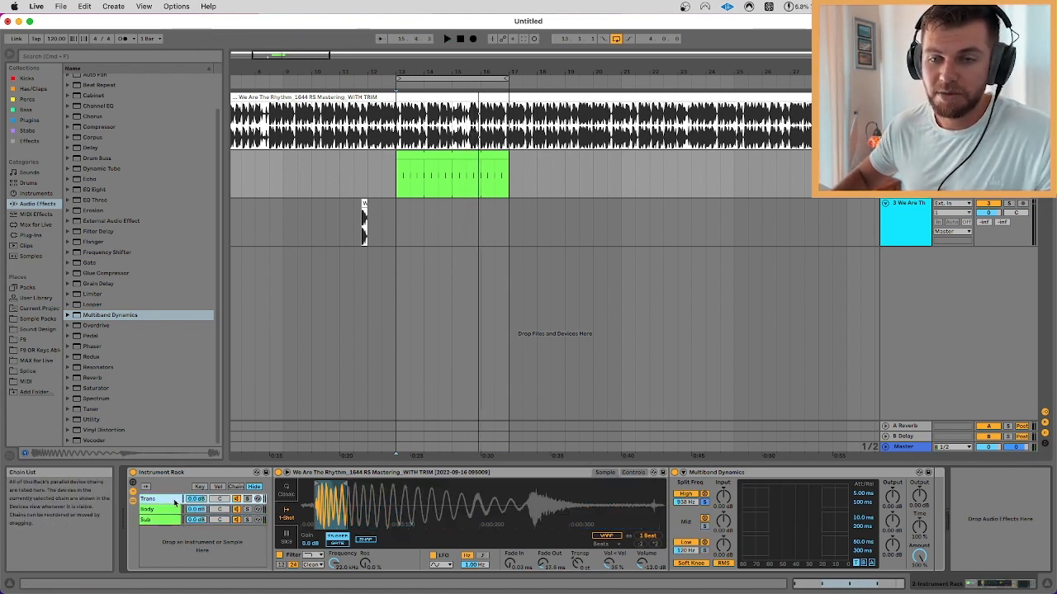
left_click(149, 511)
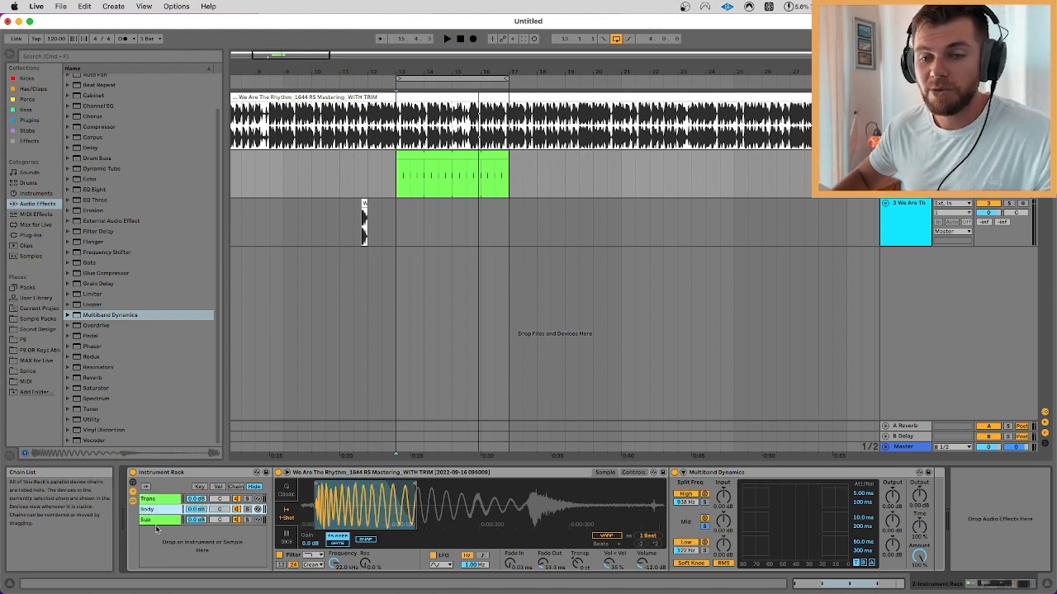
left_click(158, 519)
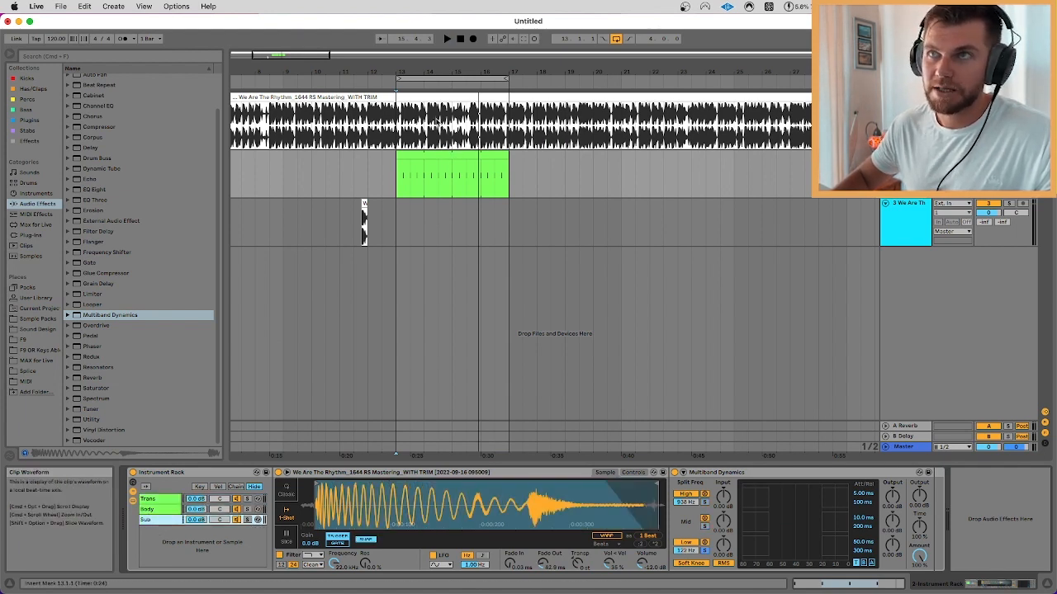
left_click(154, 500)
left_click(160, 510)
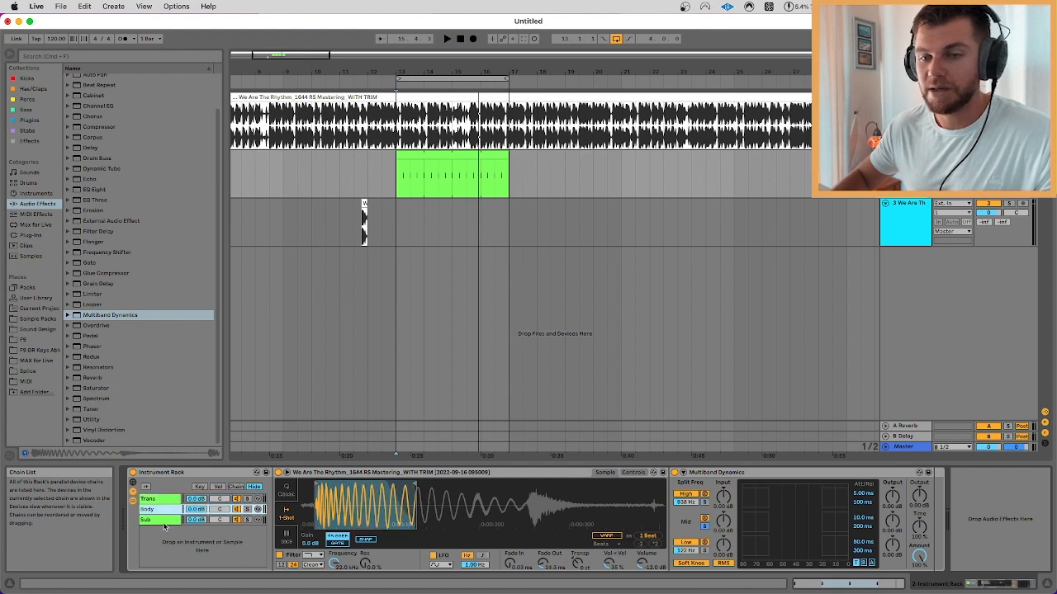
left_click(165, 520)
left_click(162, 502)
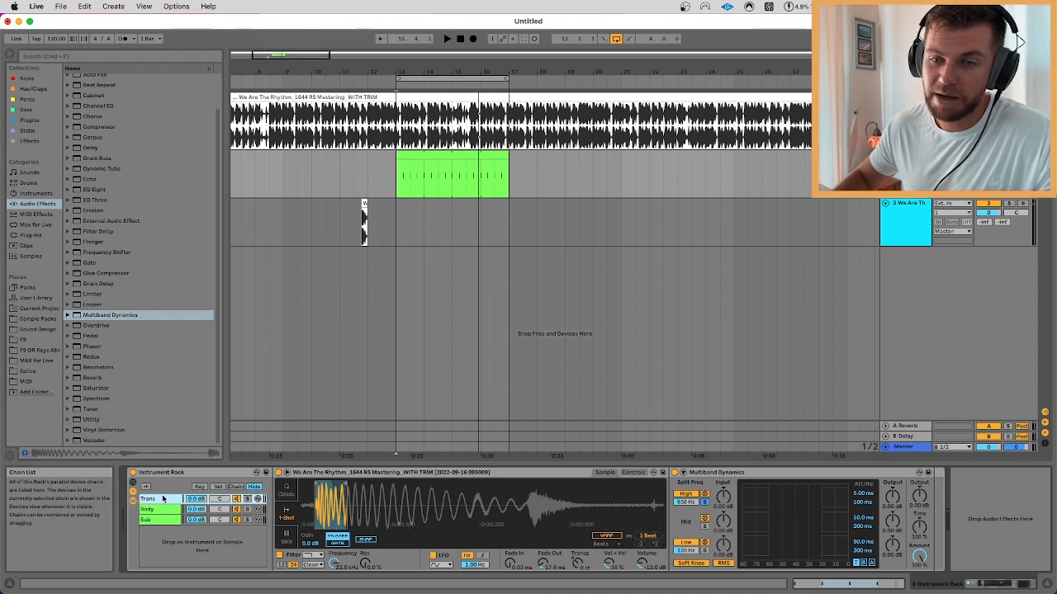
Play the loop and set the chain volumes to -4.6 dB for Trans and 0.5 dB for Body.
key("space")
left_click_drag(197, 498, 197, 518)
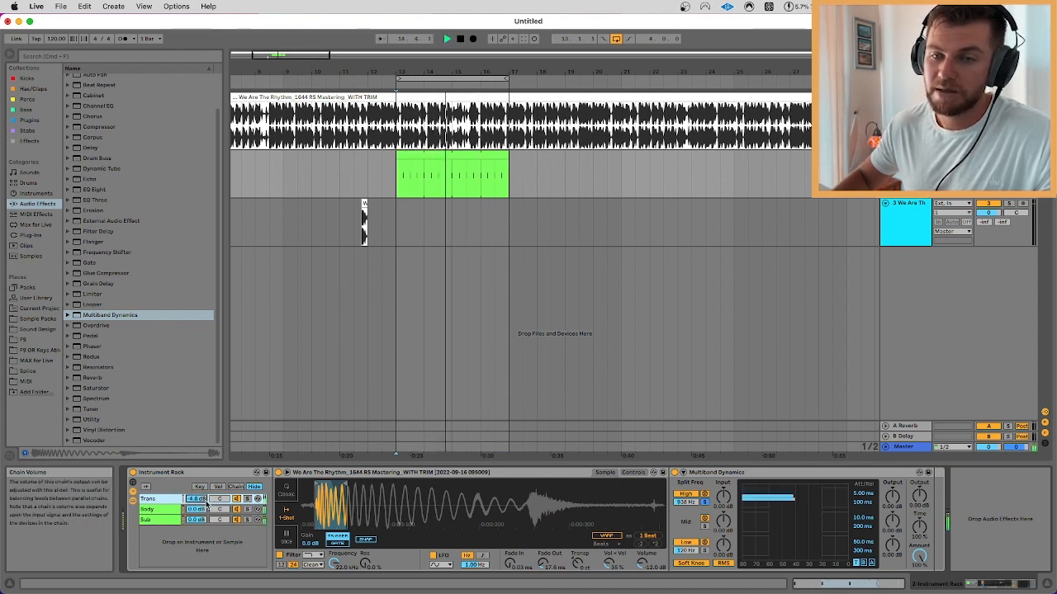
left_click_drag(196, 510, 196, 498)
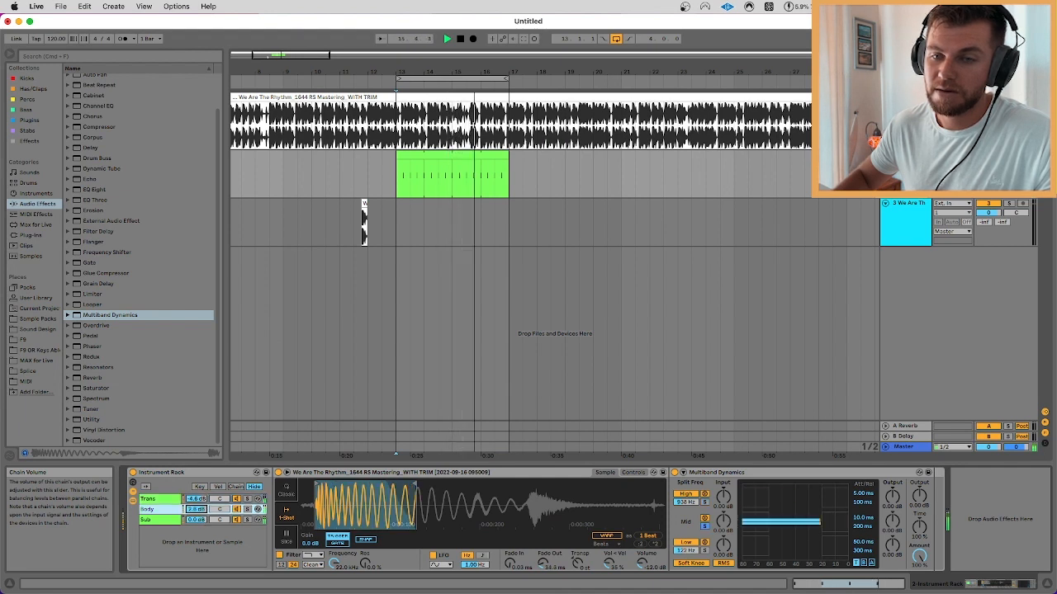
type("0")
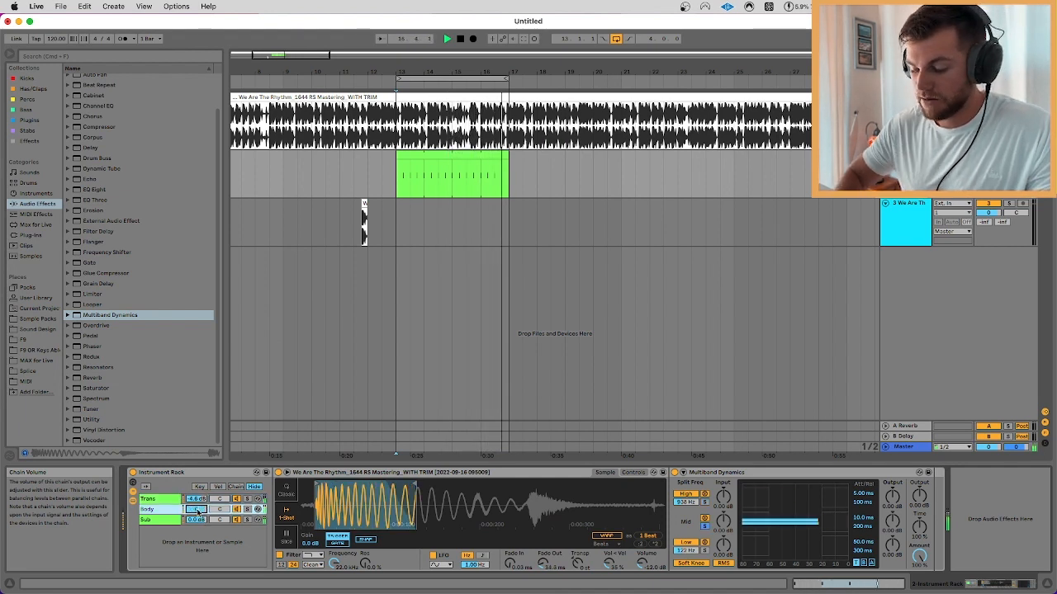
key("Return")
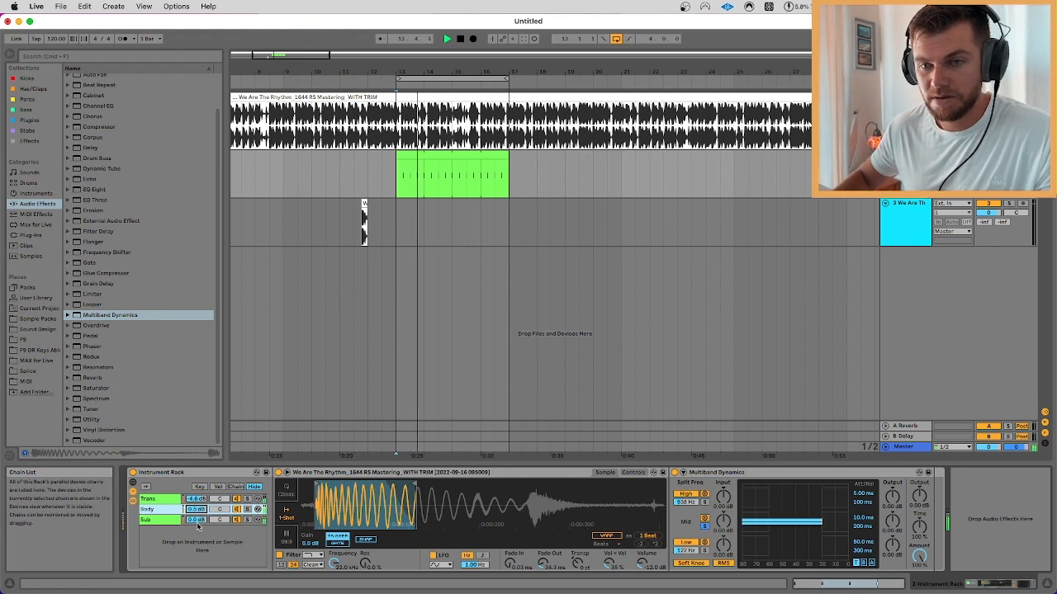
Set the Sub chain's volume to -0.5 dB and the Trans chain's to -3.0 dB, and select the Sub chain.
left_click_drag(197, 522, 197, 530)
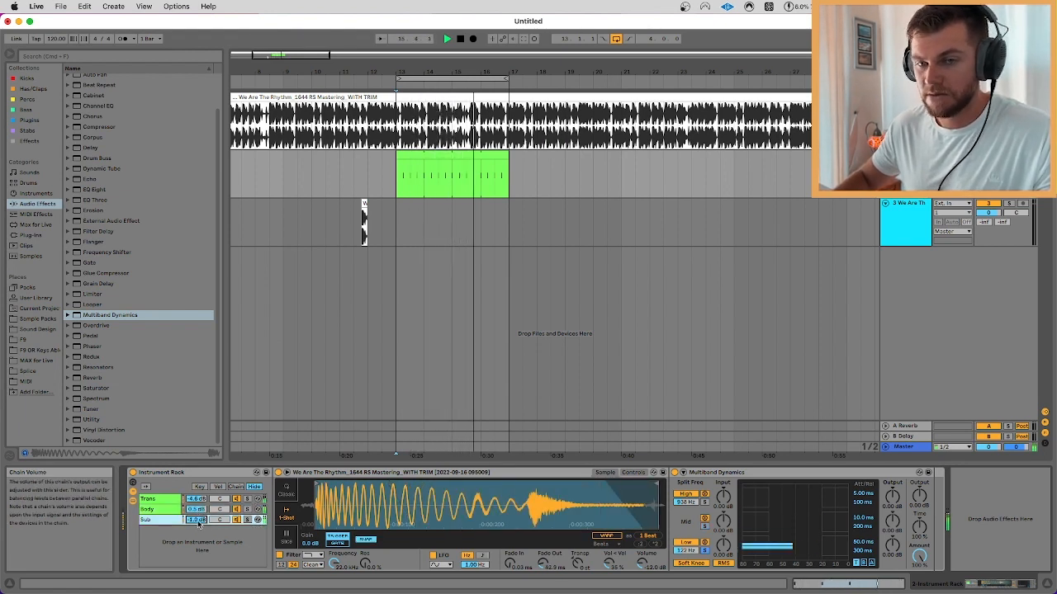
type("-")
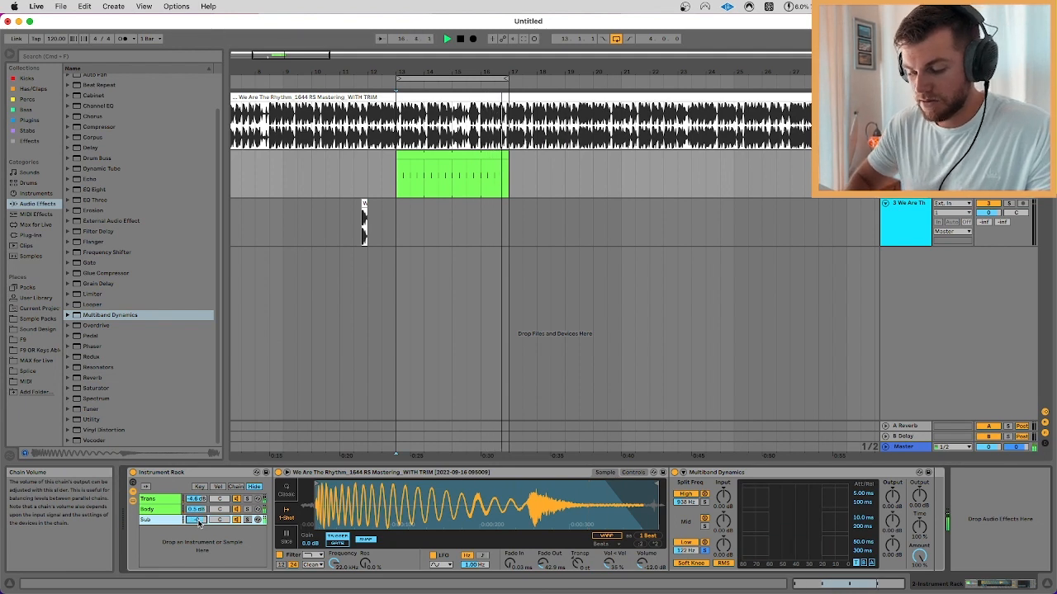
type("0.5")
key("Return")
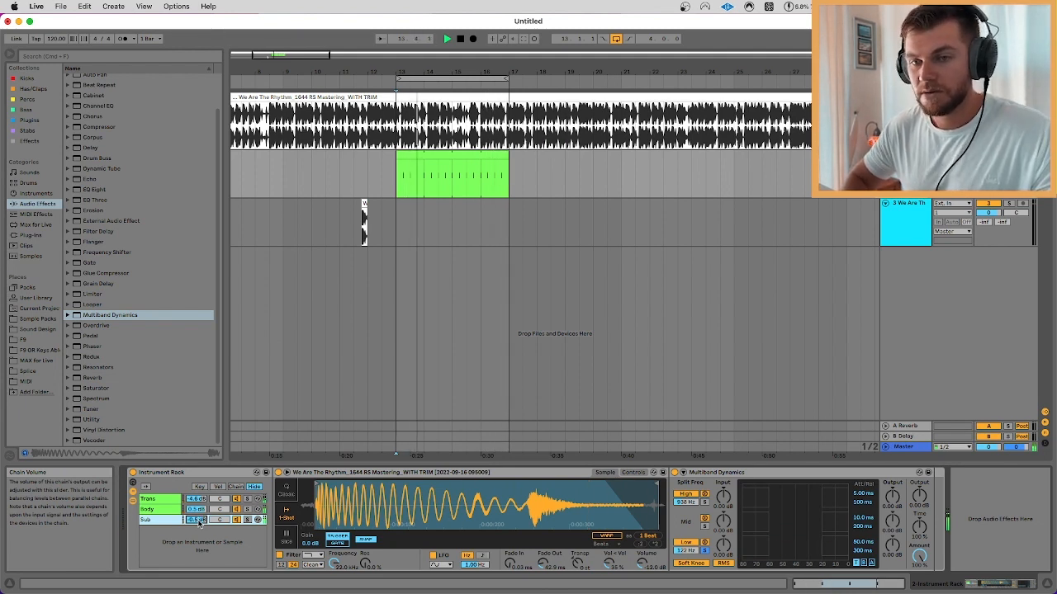
left_click(199, 499)
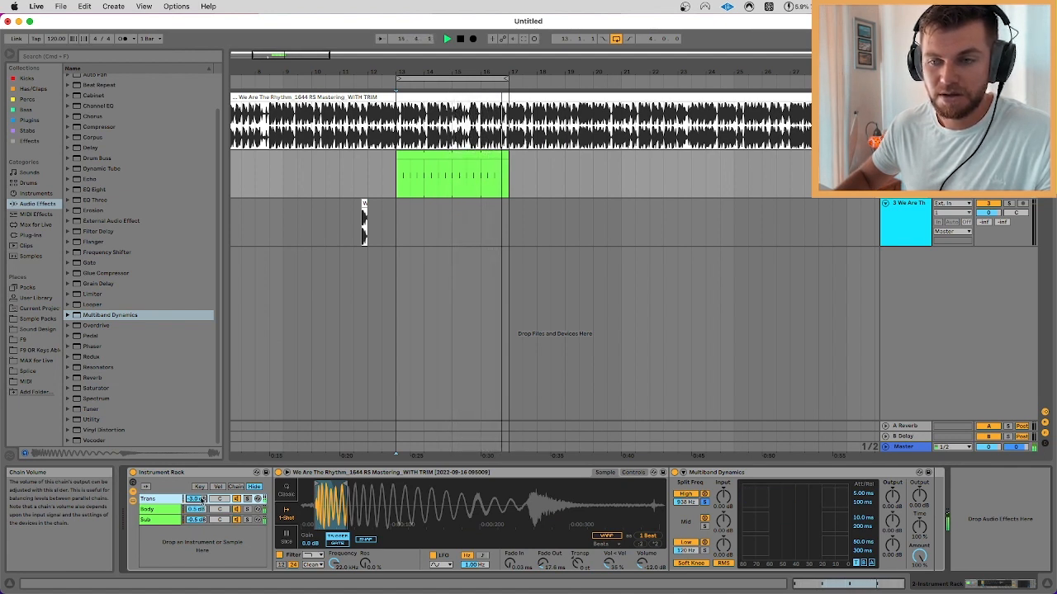
left_click(149, 521)
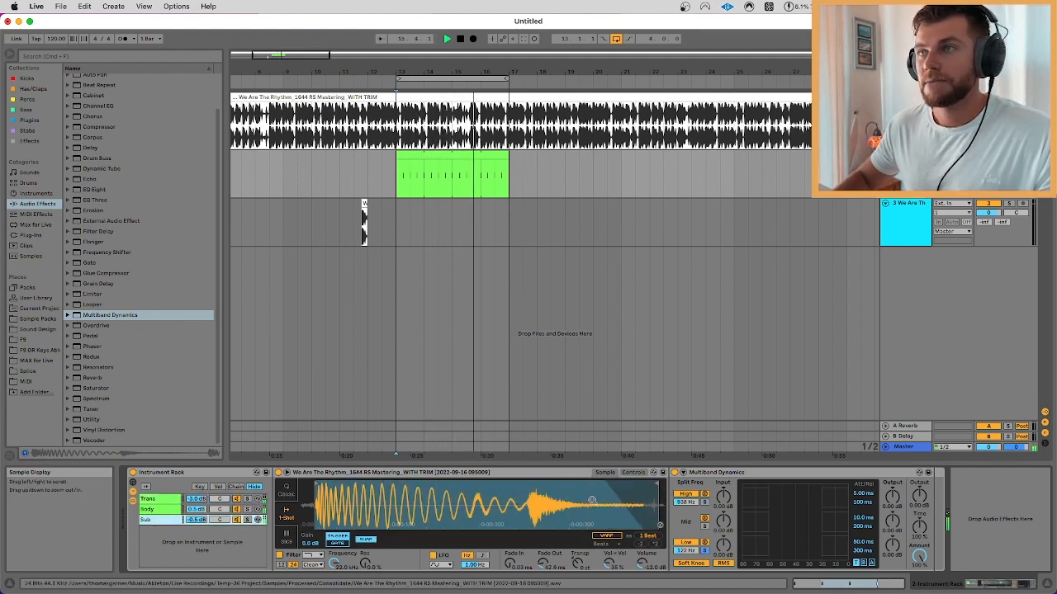
Stop playback and add FabFilter Pro-Q 3 after the Instrument Rack, keeping its window over the arrangement.
key("space")
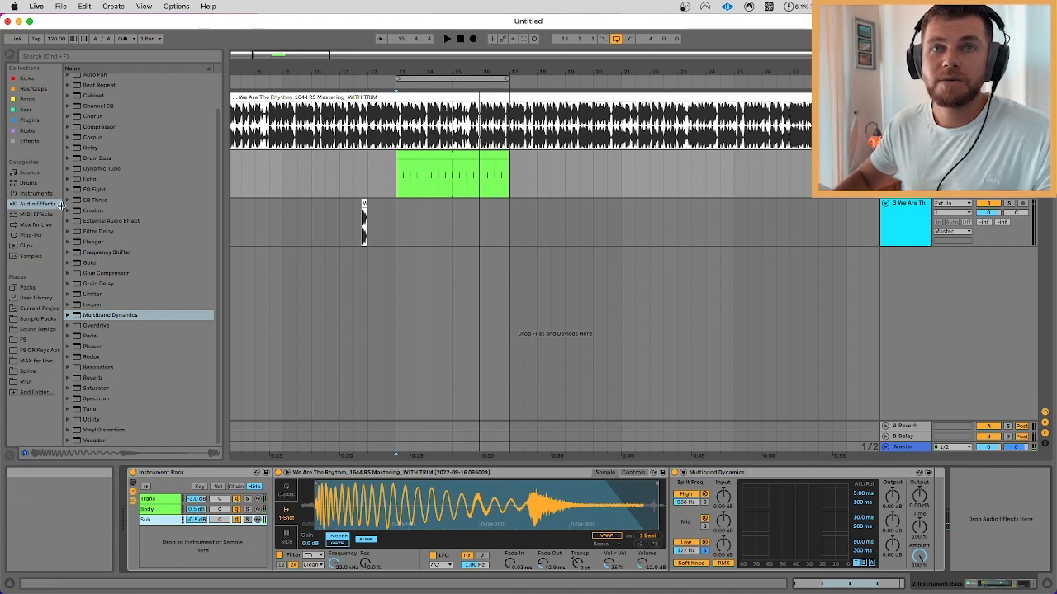
left_click(30, 140)
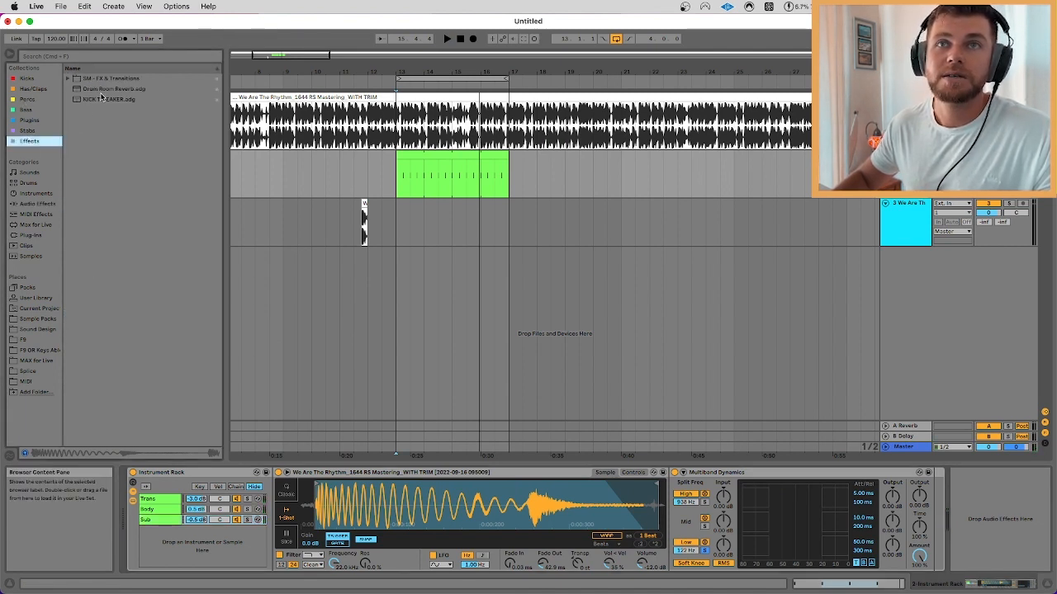
left_click(31, 121)
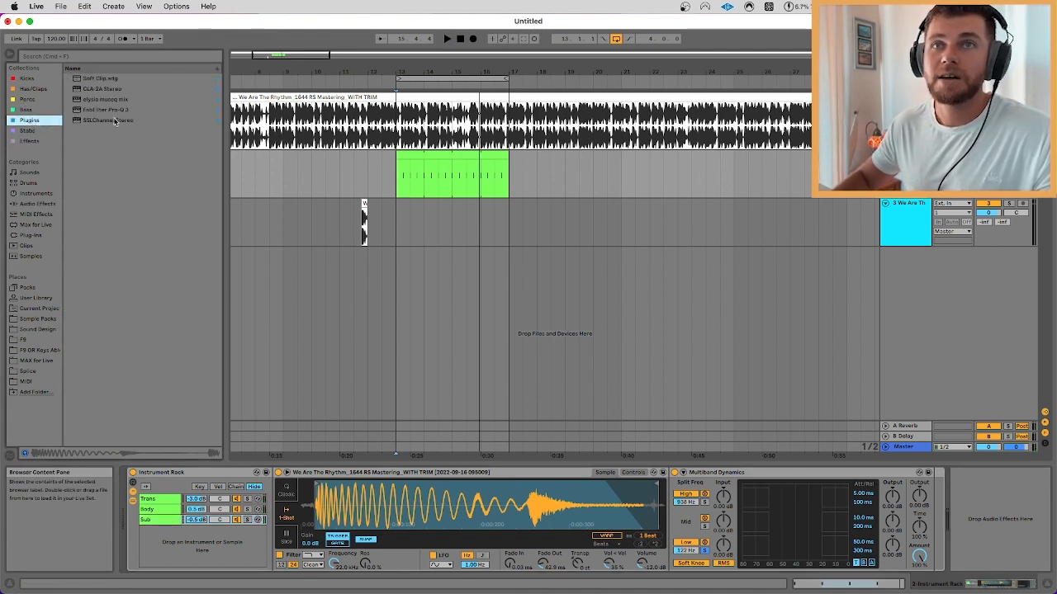
left_click_drag(118, 112, 963, 516)
left_click_drag(252, 44, 524, 97)
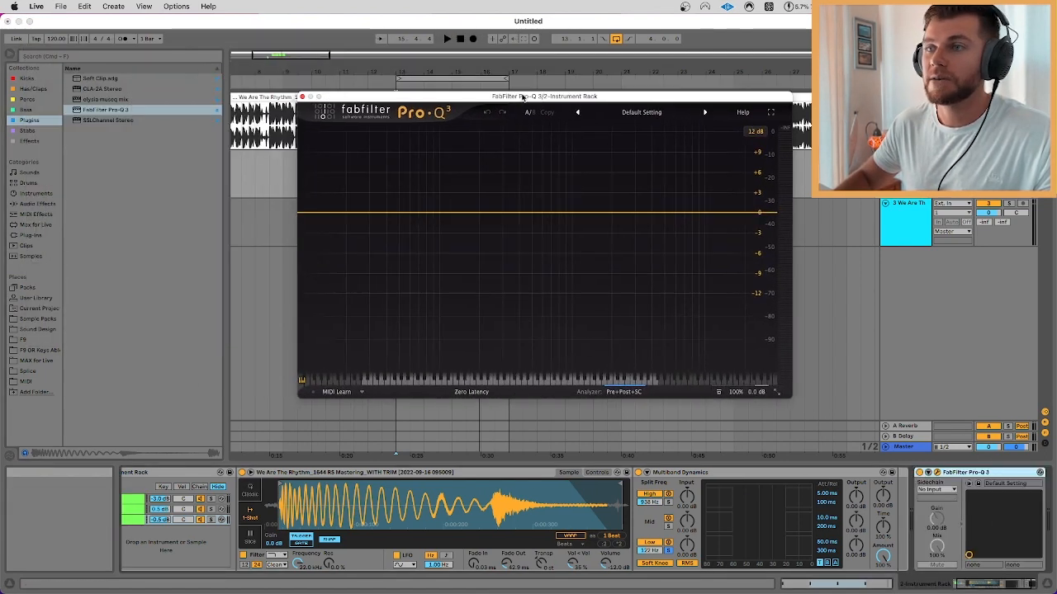
Play the loop and add an EQ bell band at 50 Hz with +1 dB gain and a Q of about 2.
key("space")
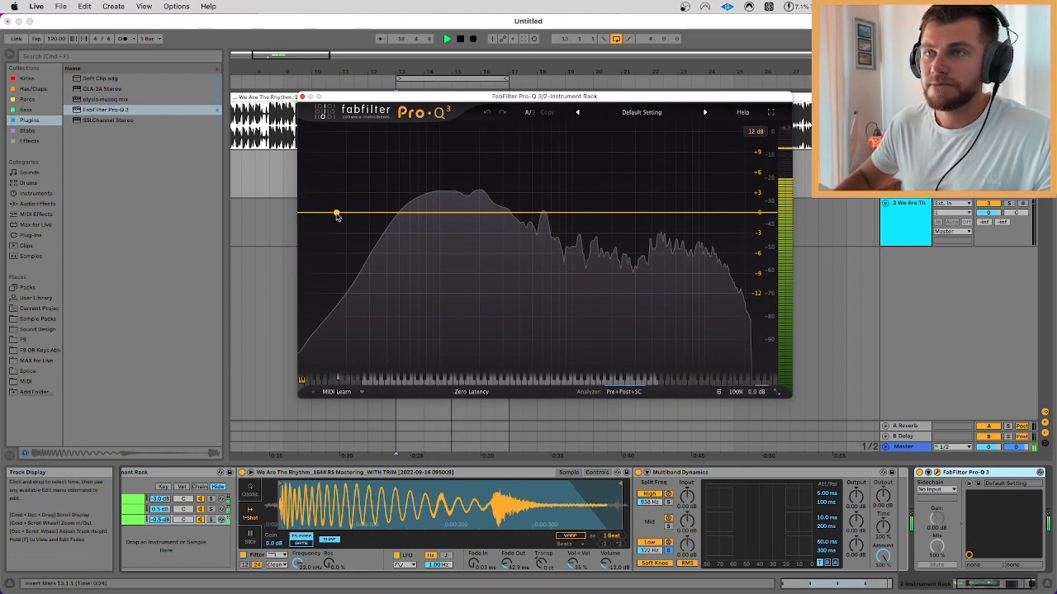
left_click(385, 215)
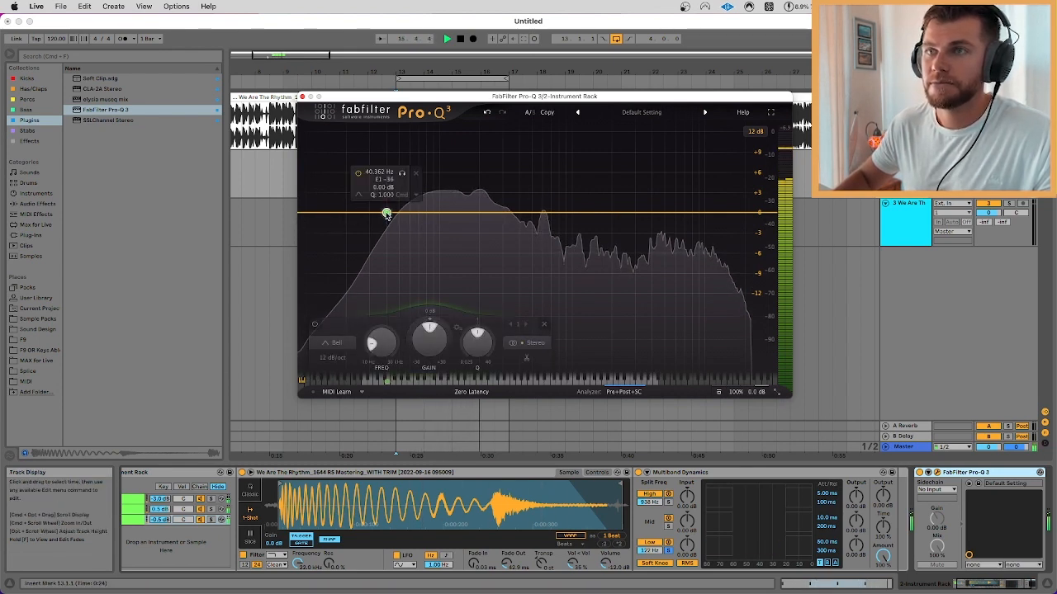
left_click_drag(386, 214, 399, 171)
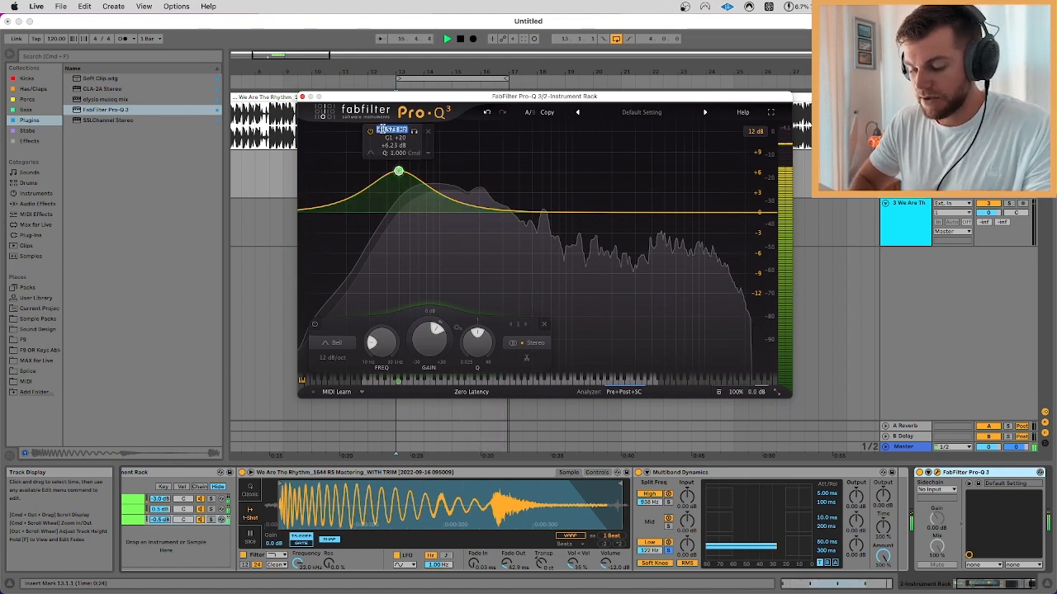
double_click(383, 132)
type("50")
key("Return")
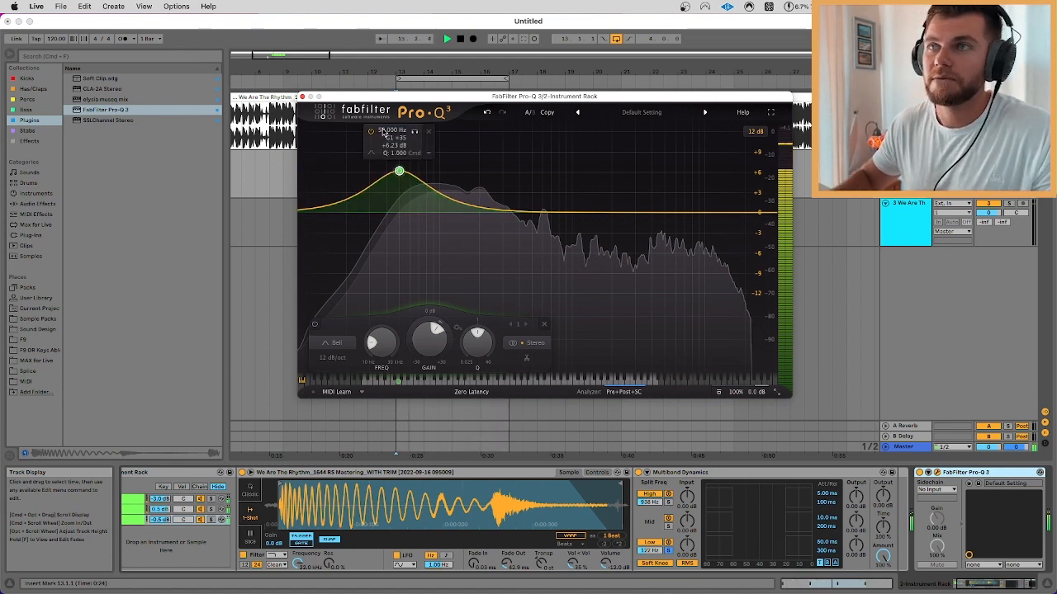
double_click(438, 340)
type("0")
key("Return")
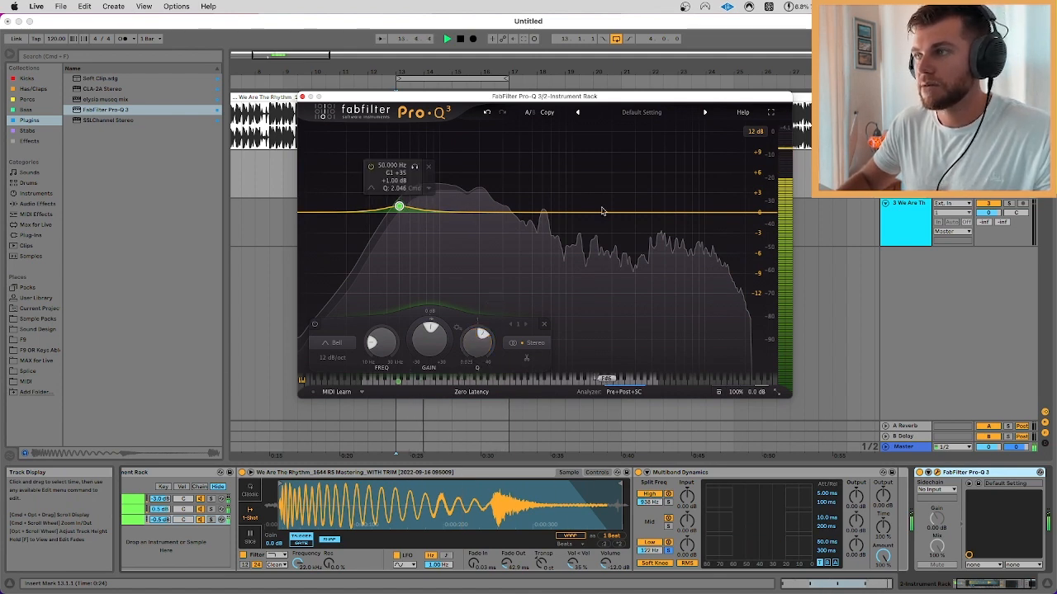
Add a second narrow bell band with a Q of about 20 and sweep it with boosted gain to about 9072 Hz.
left_click(674, 205)
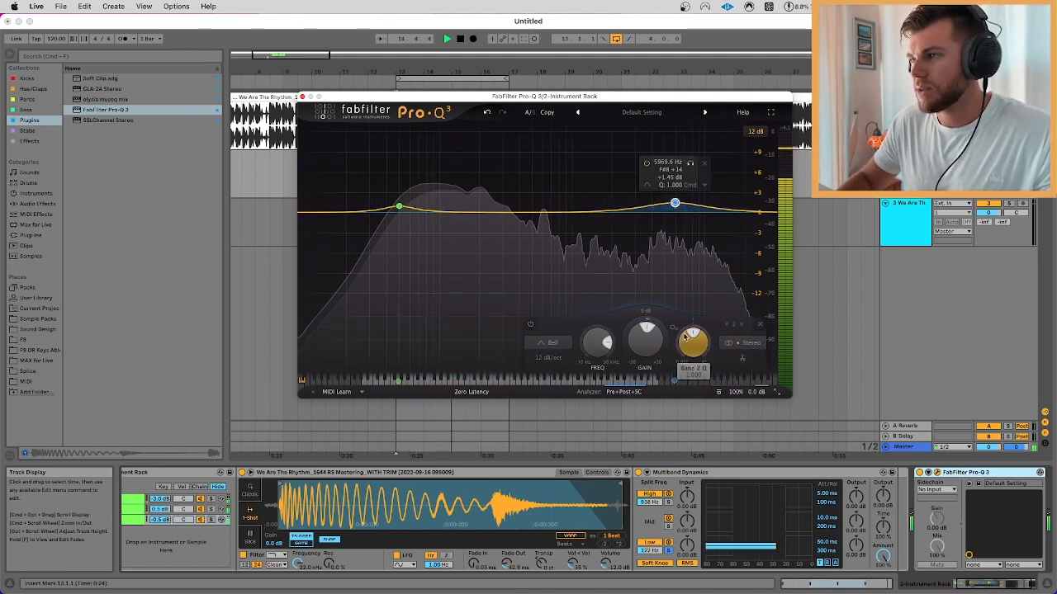
scroll(684, 331, "up", 5)
scroll(684, 331, "up", 5)
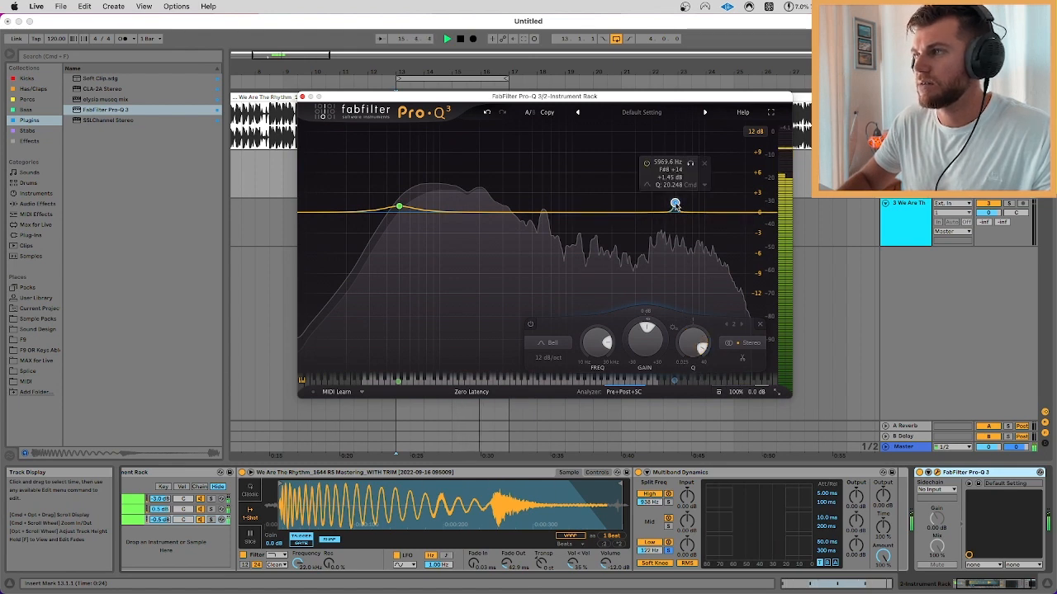
left_click_drag(675, 205, 699, 150)
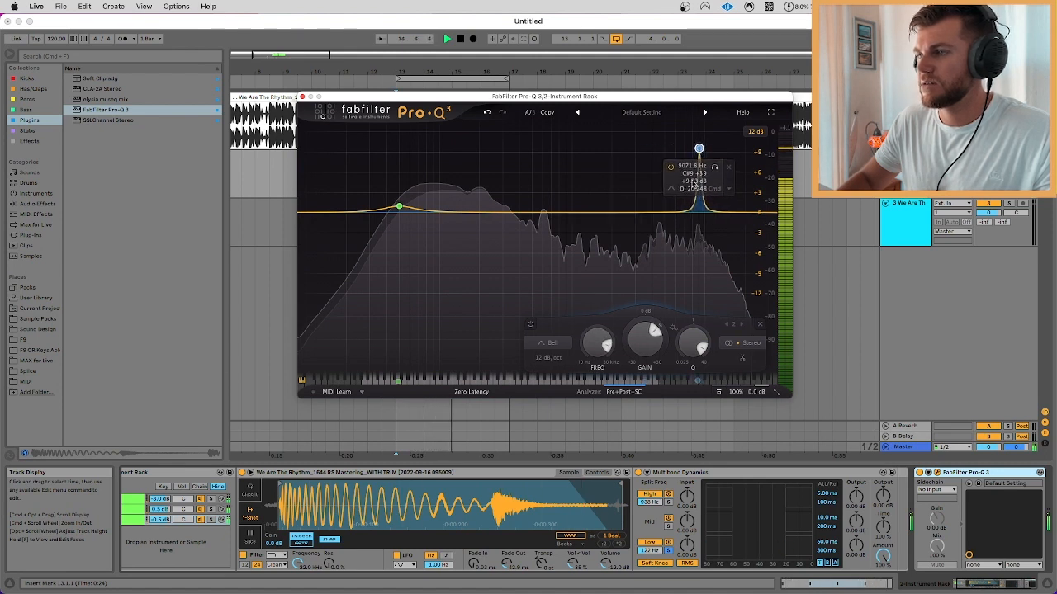
Reset the 9 kHz band's gain to 0 dB and lower its dynamic range to about -4.5 dB.
double_click(643, 344)
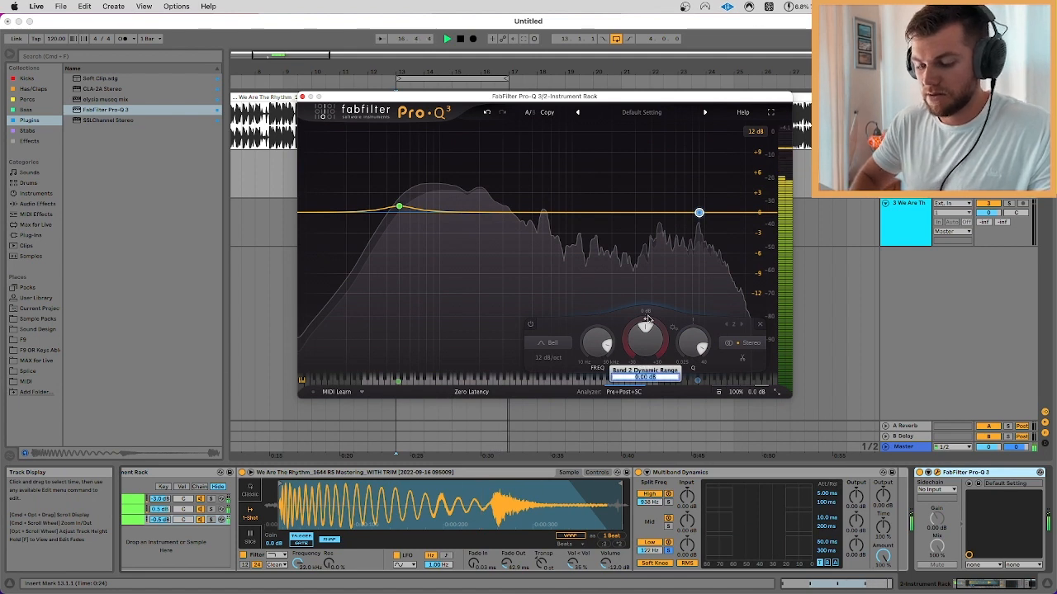
left_click_drag(647, 320, 646, 326)
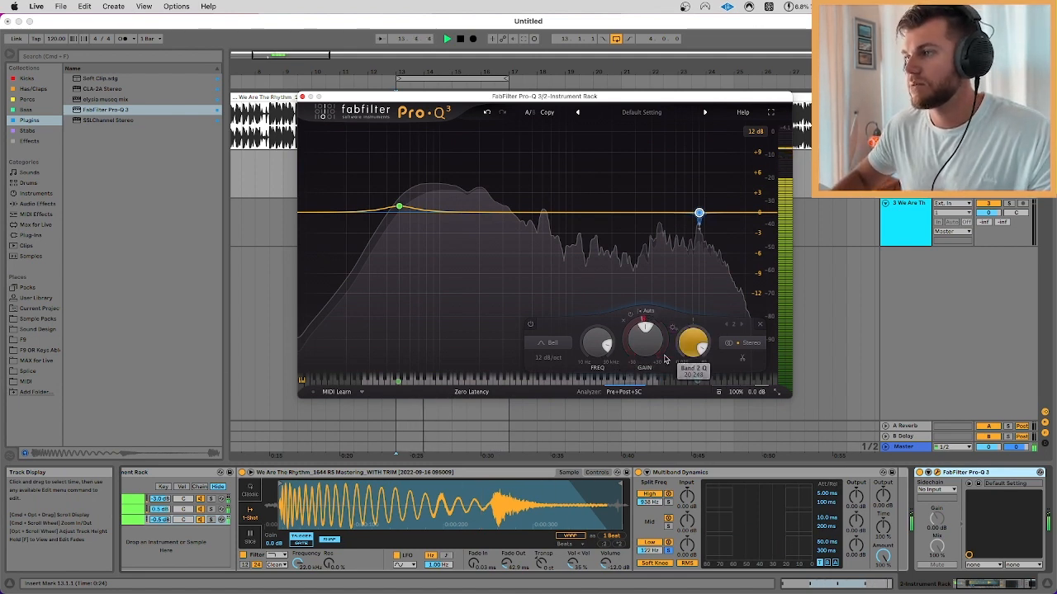
left_click_drag(642, 324, 639, 333)
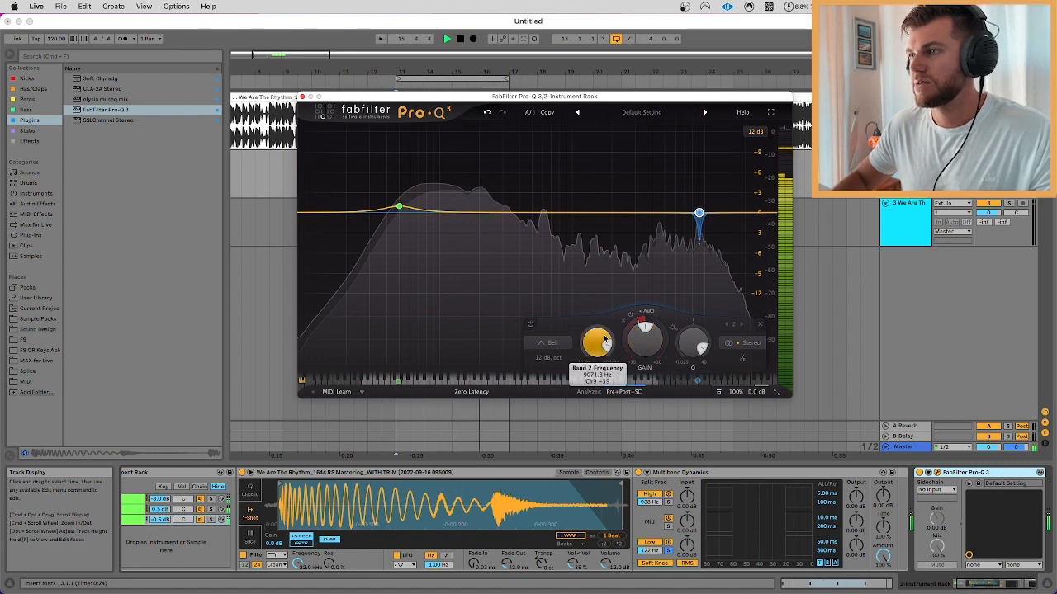
Bypass and re-enable Pro-Q 3 to compare the kick with and without EQ, close its window and stop playback.
left_click(919, 473)
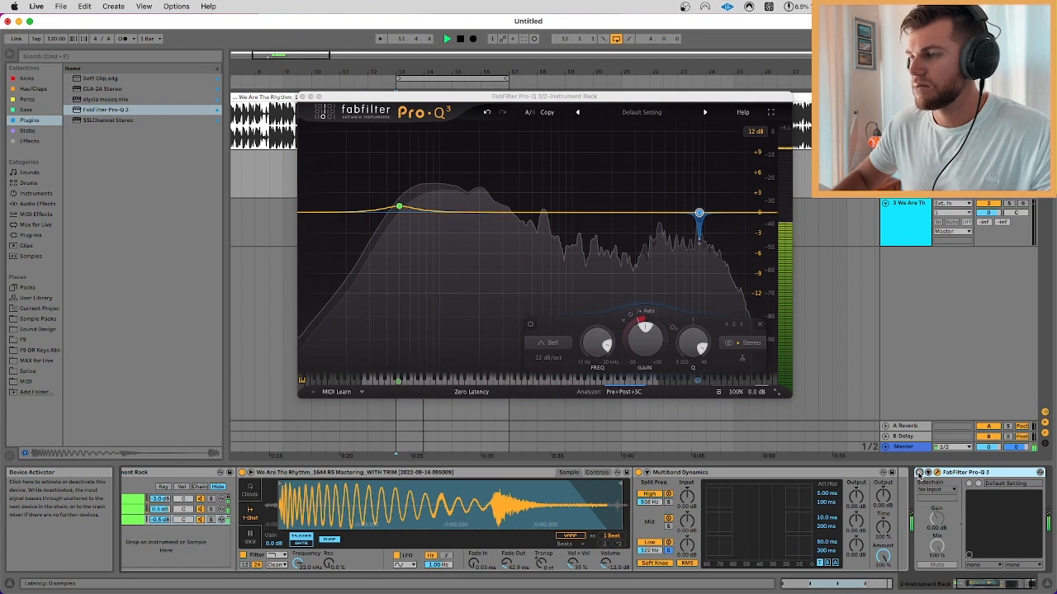
left_click(919, 473)
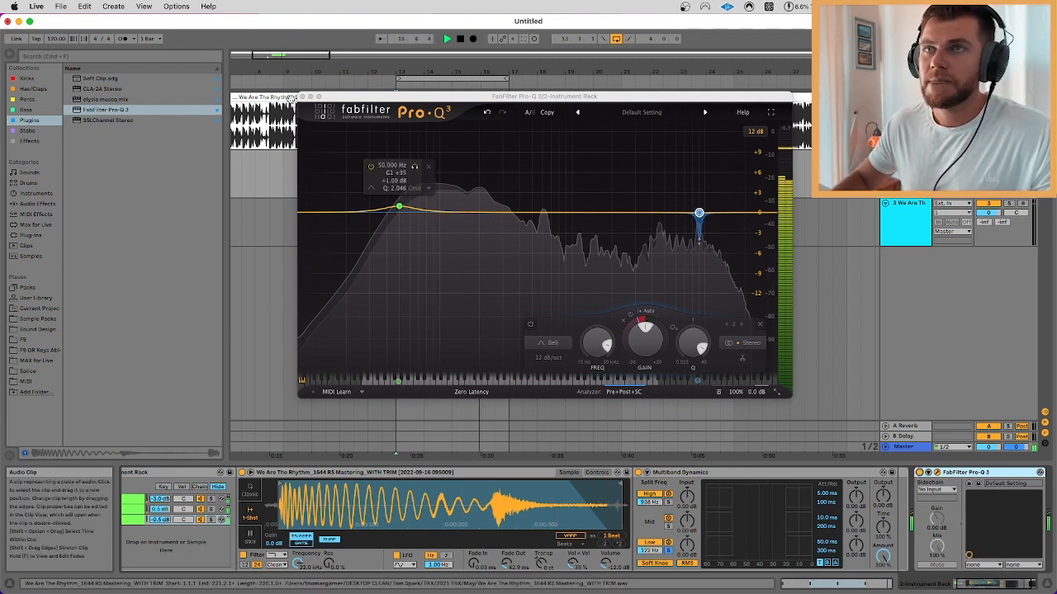
left_click(303, 96)
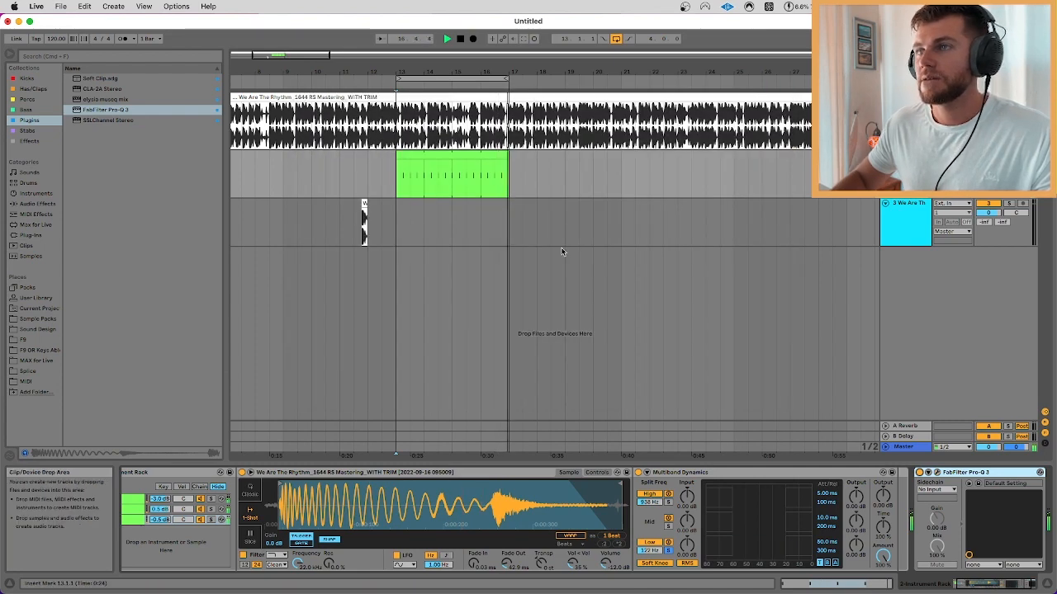
scroll(555, 248, "down", 3)
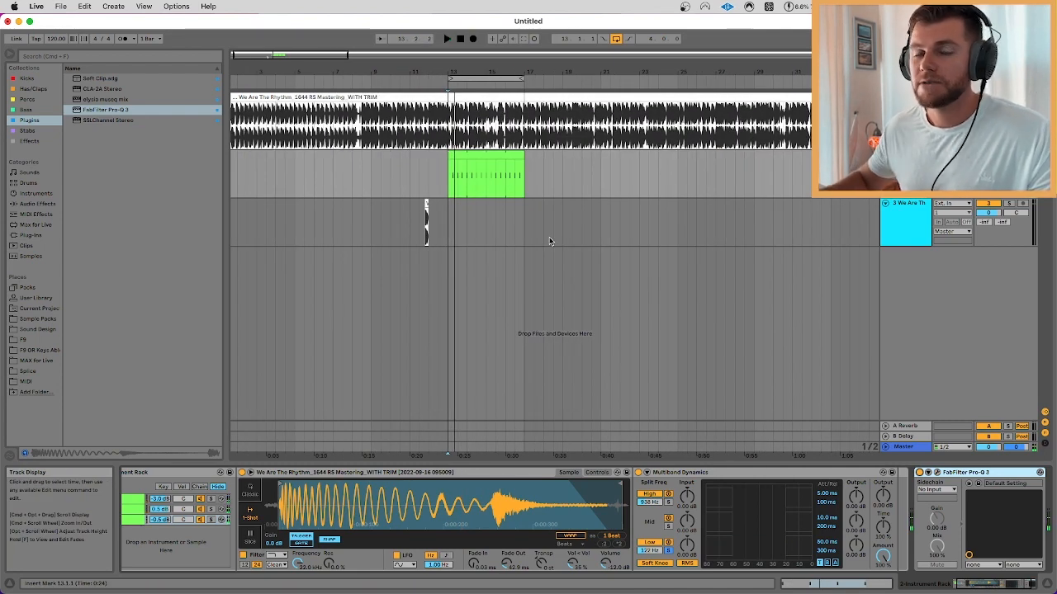
scroll(493, 178, "down", 4)
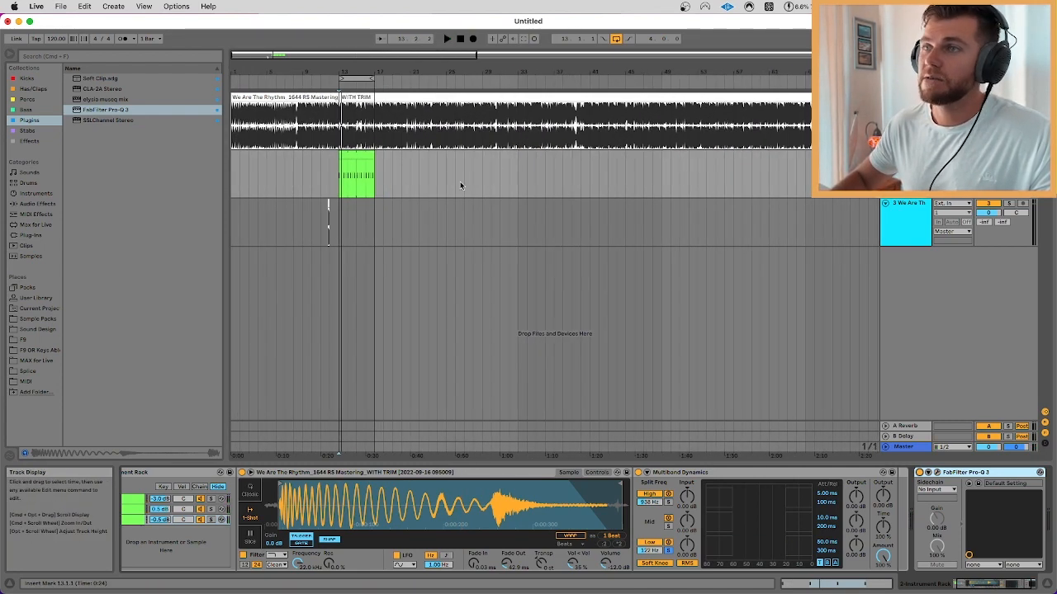
scroll(347, 180, "up", 10)
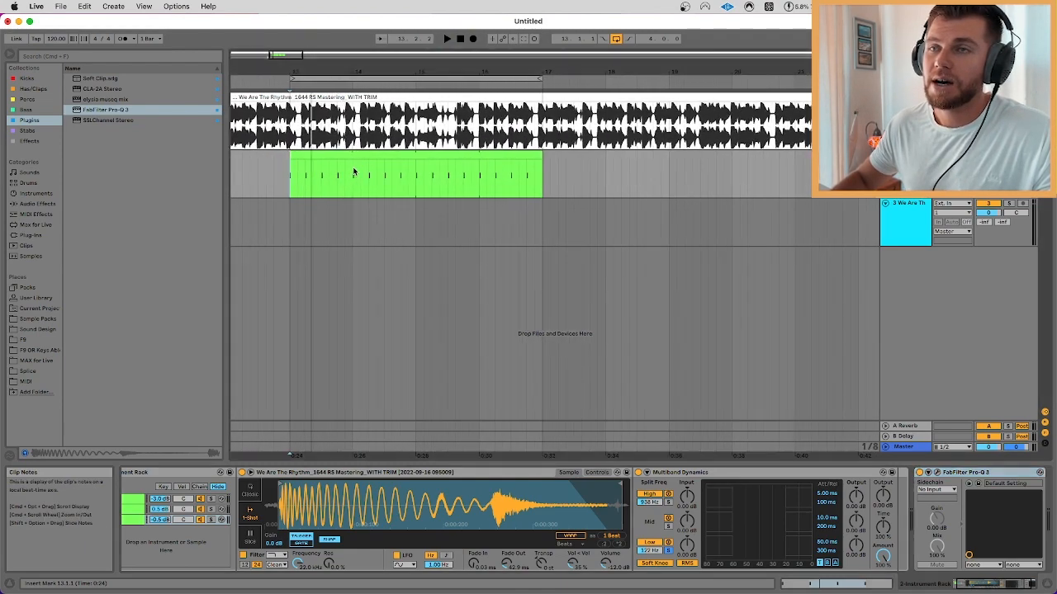
left_click(159, 478)
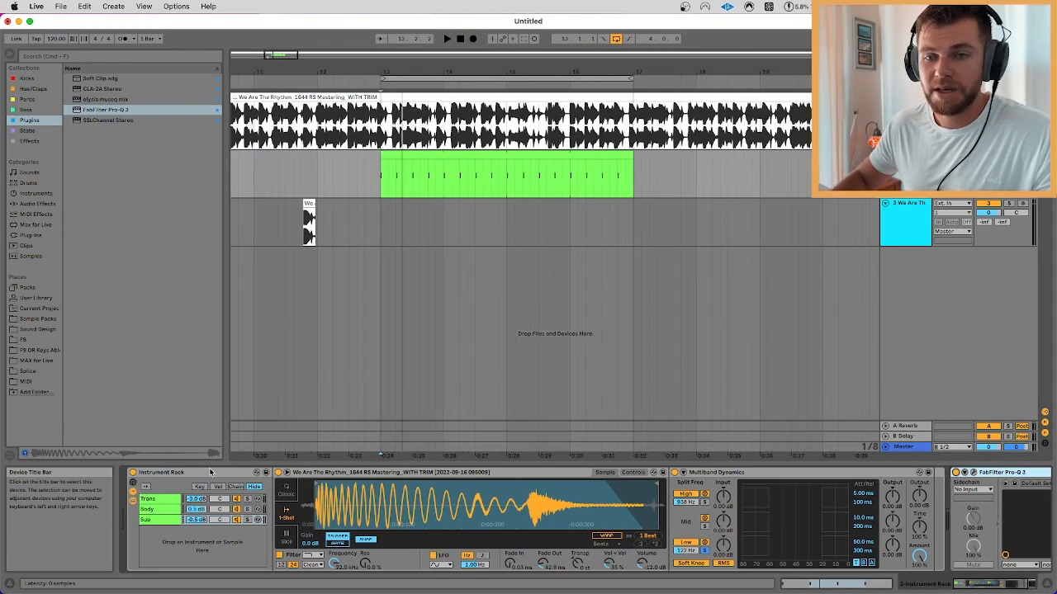
right_click(159, 478)
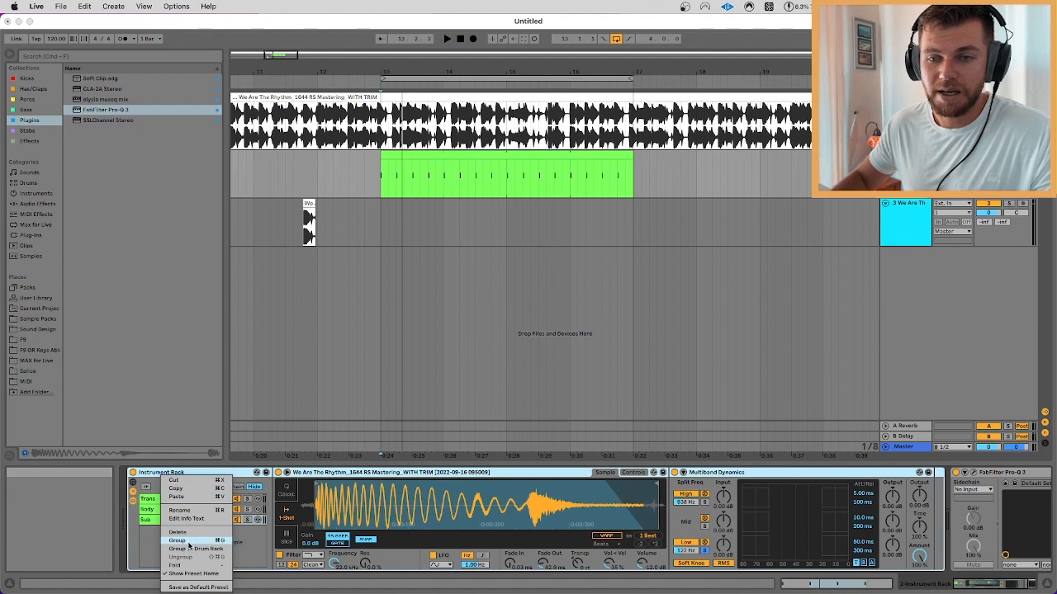
left_click(188, 511)
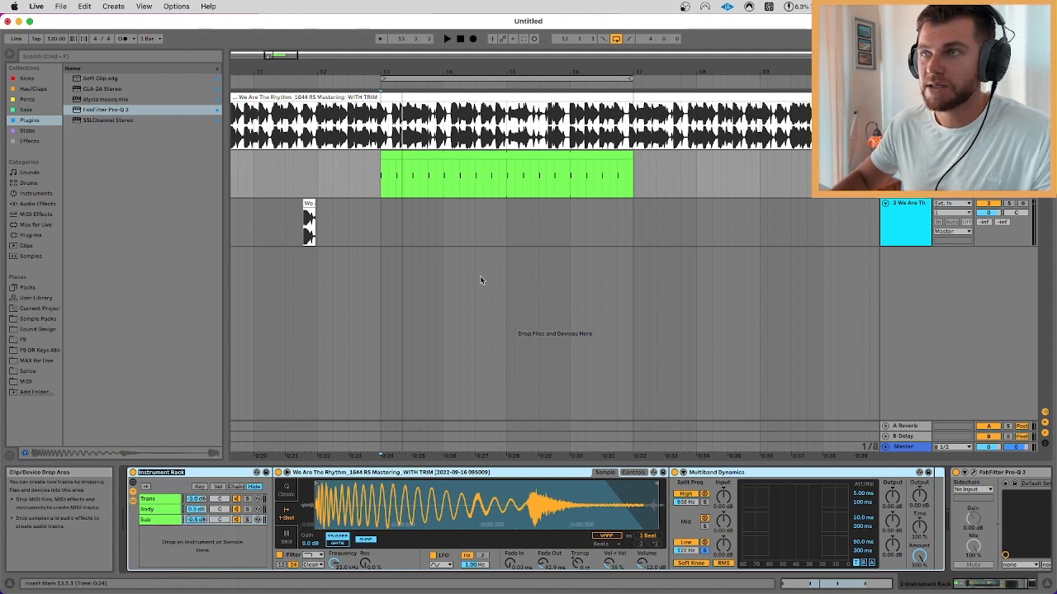
left_click(619, 169)
left_click(696, 178)
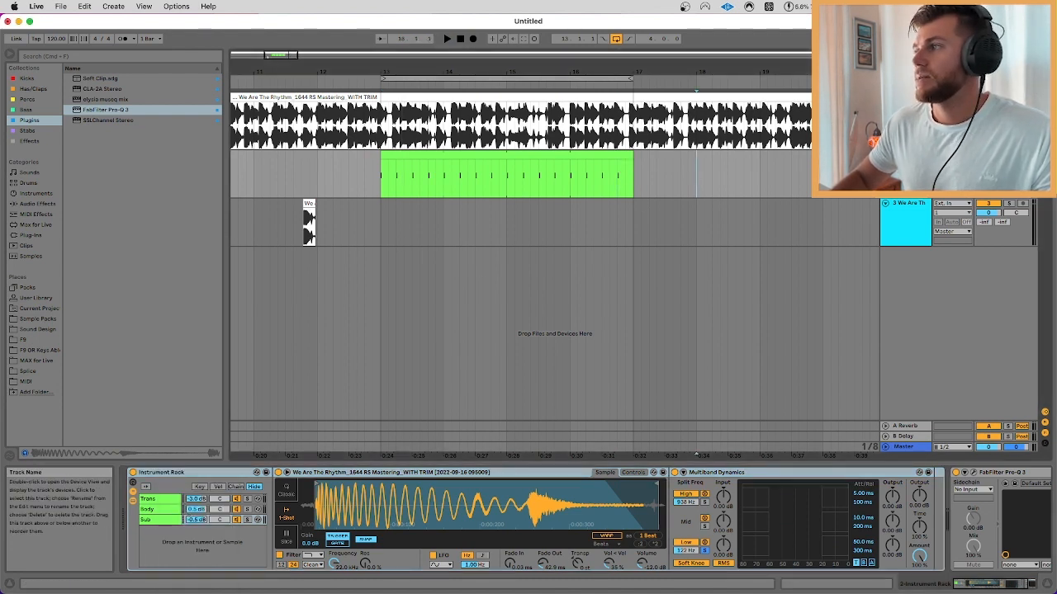
Duplicate the Instrument Rack track, then freeze and flatten the copy to audio.
scroll(842, 175, "down", 5)
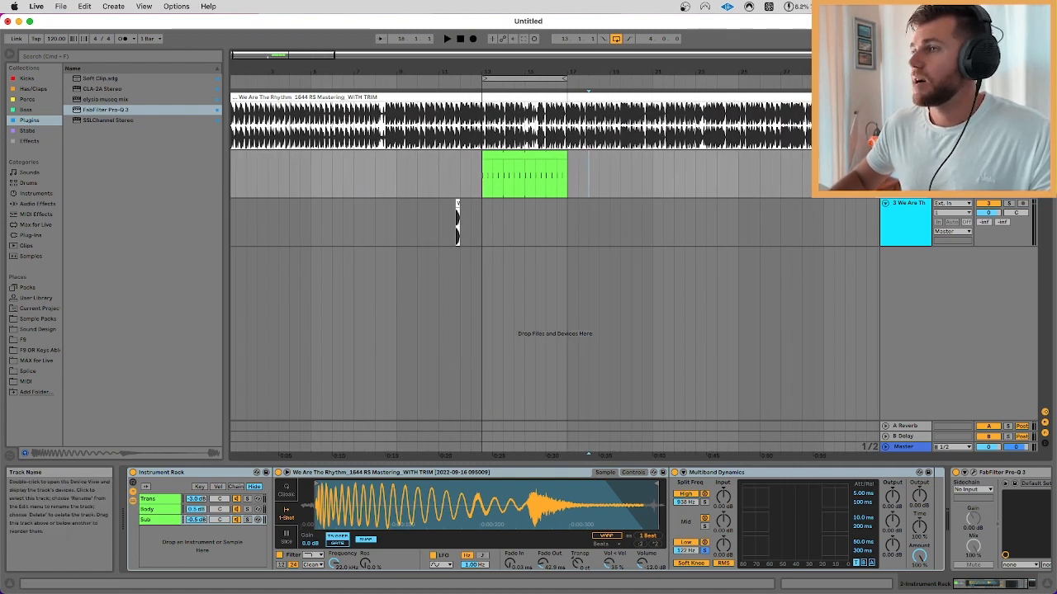
key("super+d")
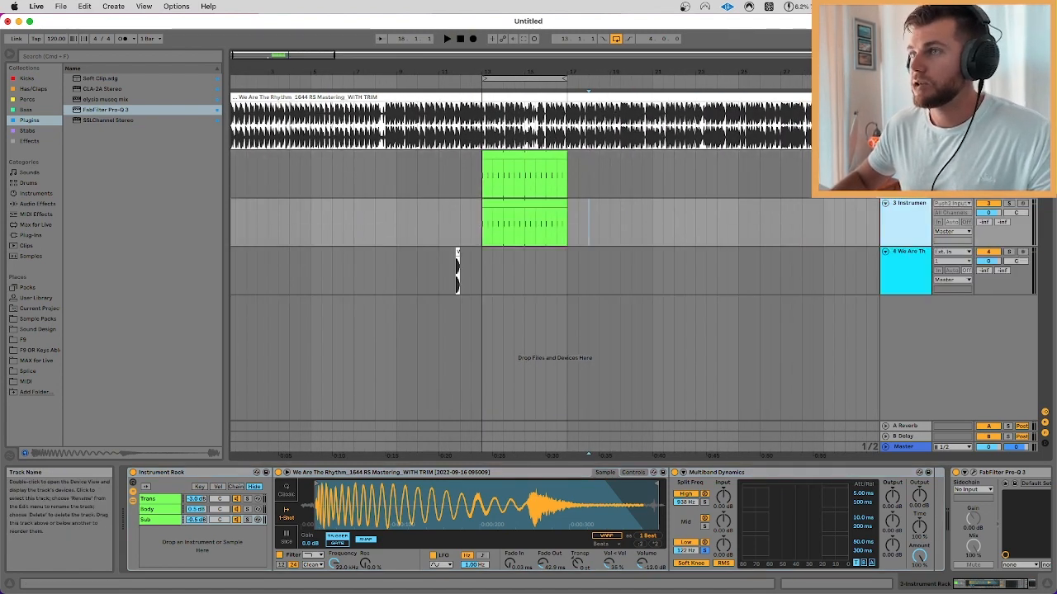
right_click(900, 229)
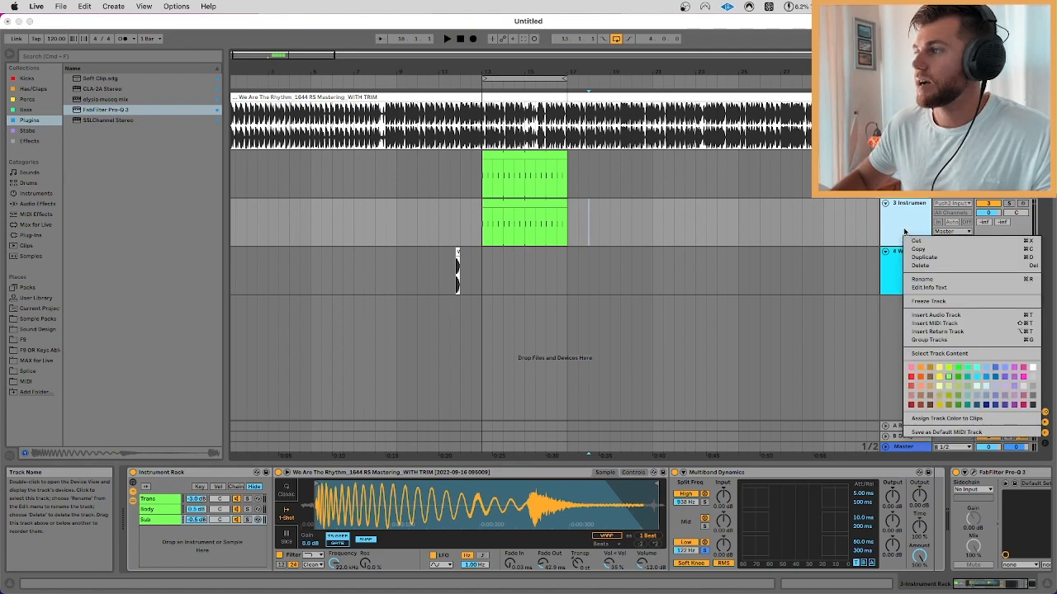
left_click(928, 302)
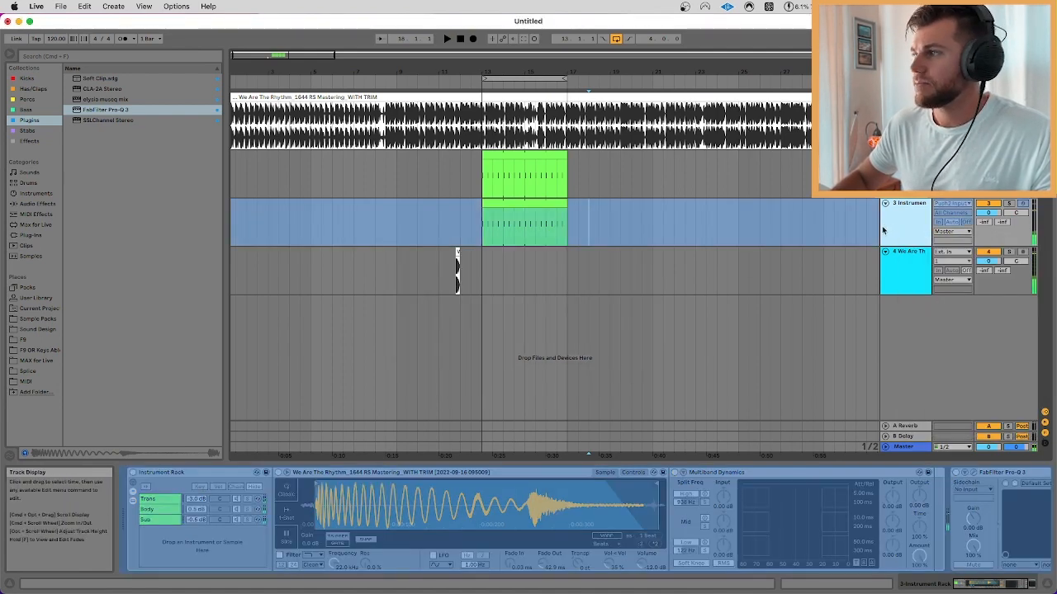
right_click(897, 222)
left_click(913, 298)
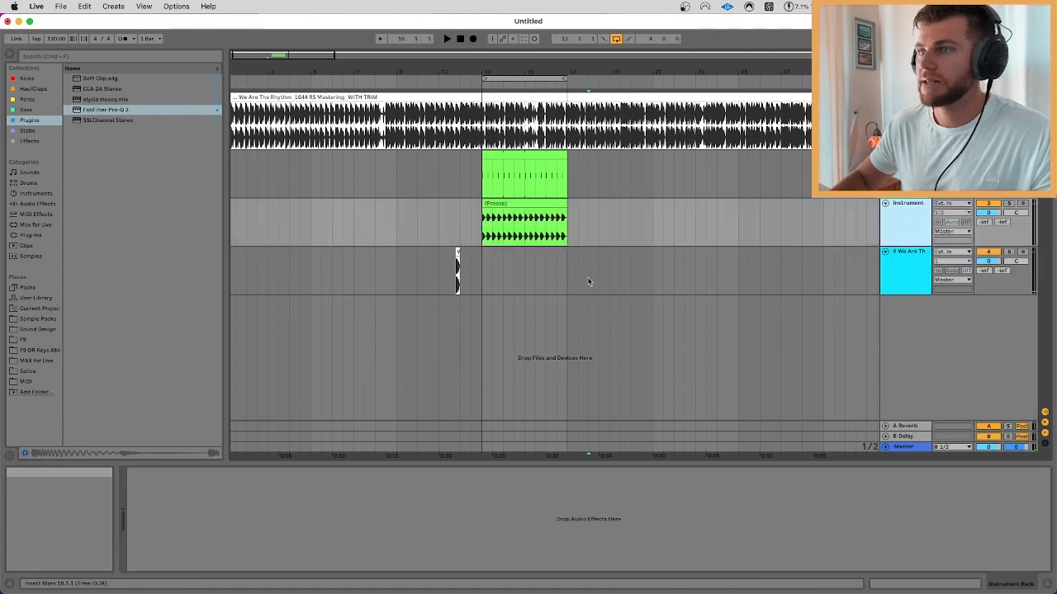
Try to add the flattened kick clip to the Kicks collection straight from the arrangement.
scroll(499, 229, "up", 15)
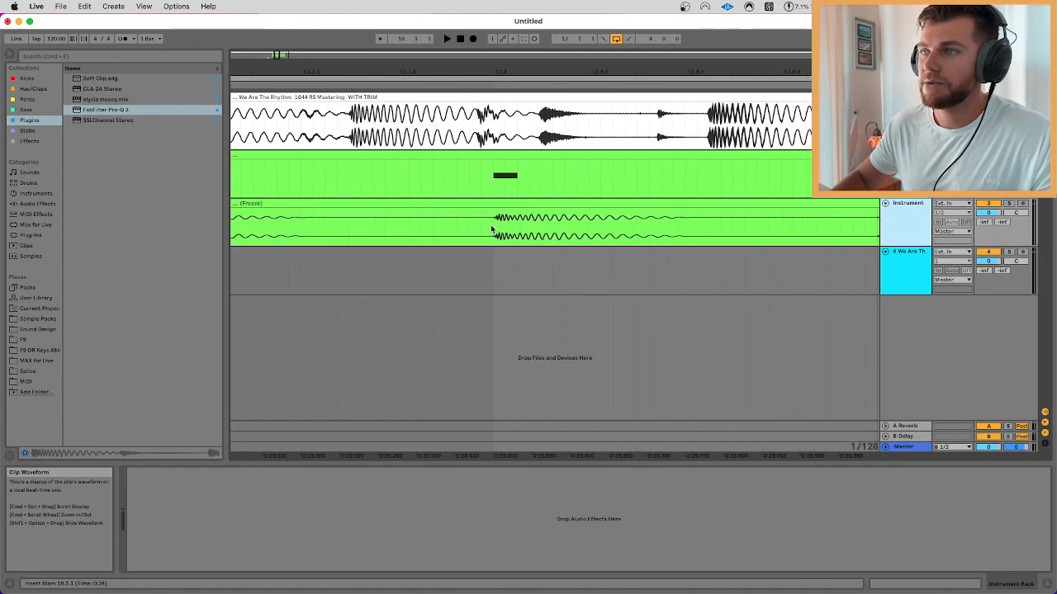
scroll(491, 229, "down", 15)
scroll(366, 231, "up", 4)
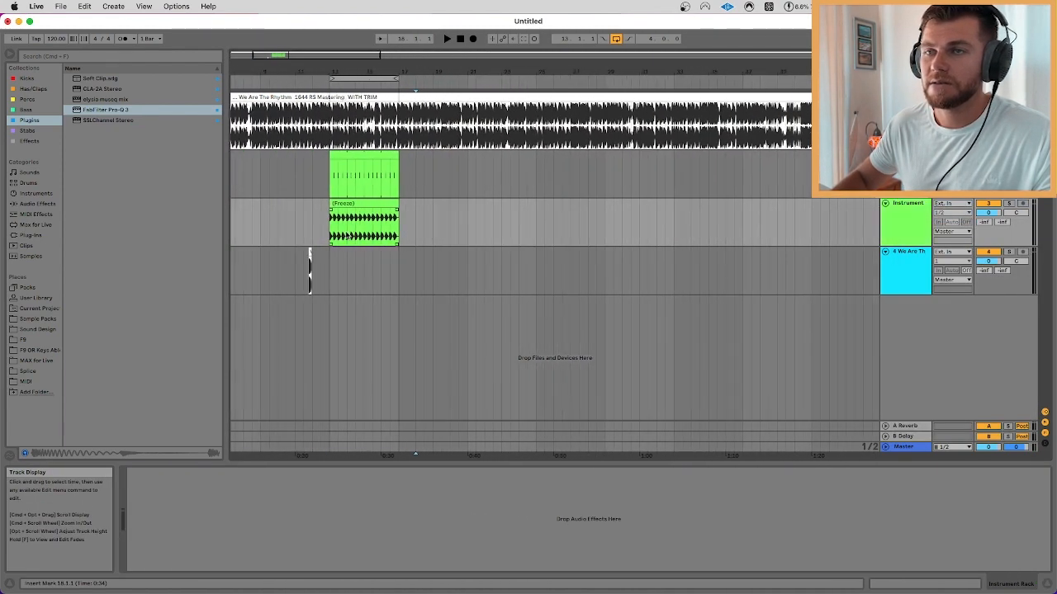
scroll(358, 235, "up", 15)
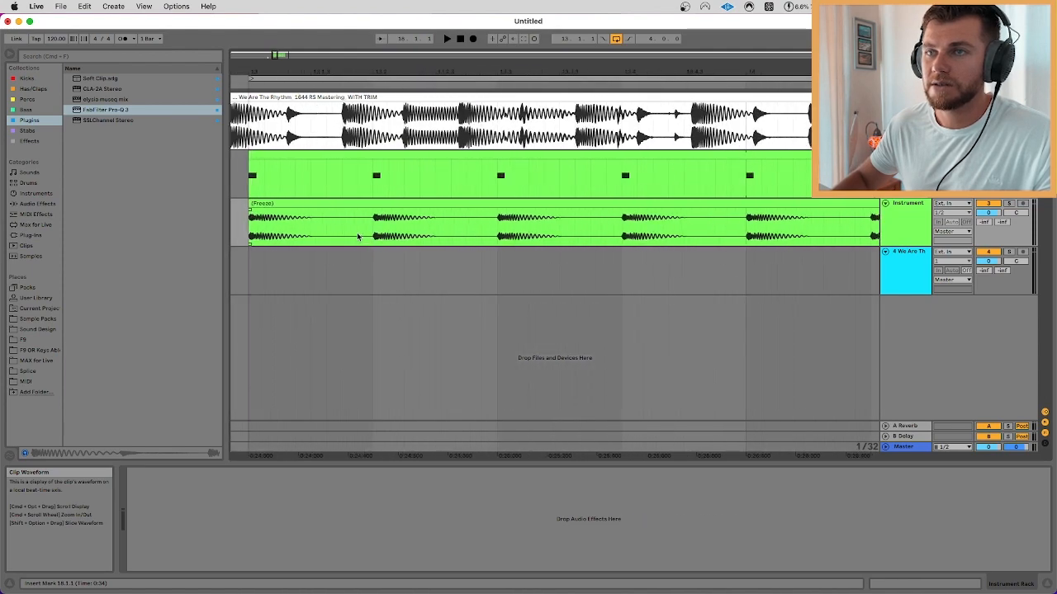
scroll(389, 230, "down", 12)
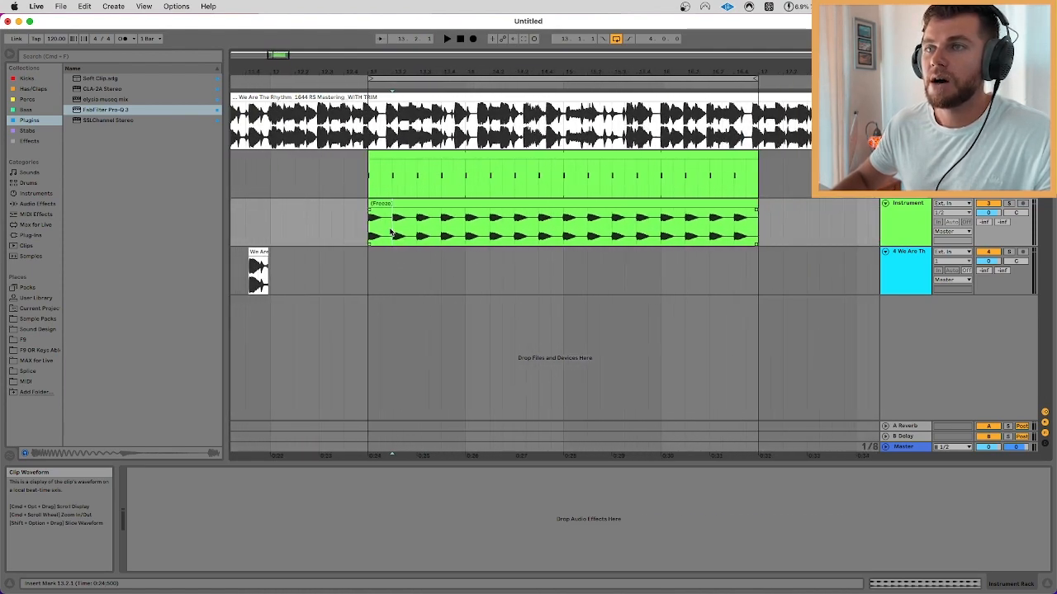
left_click(394, 205)
left_click_drag(402, 204, 33, 88)
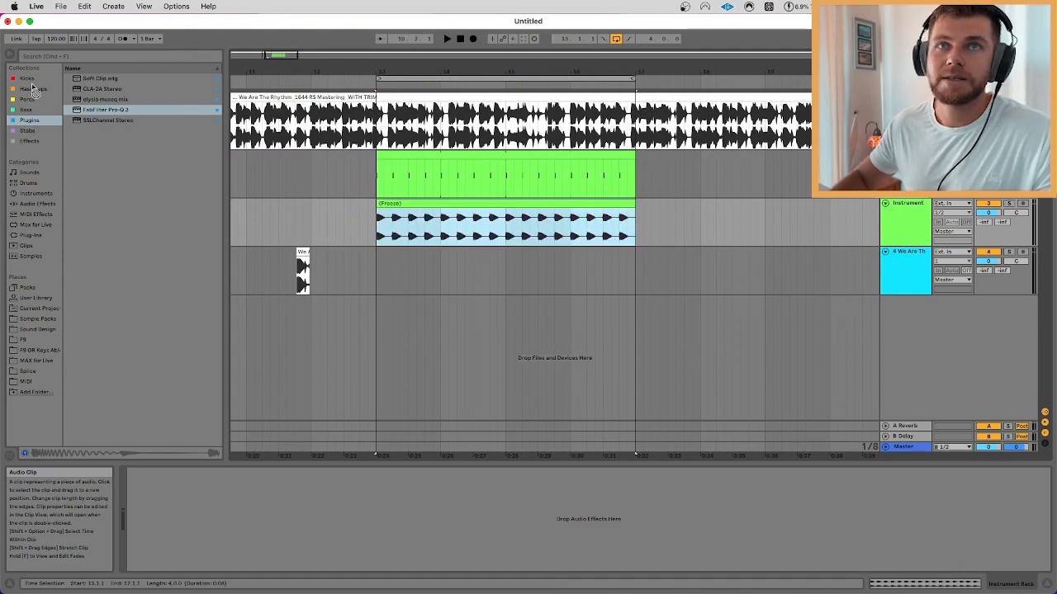
left_click_drag(55, 162, 411, 222)
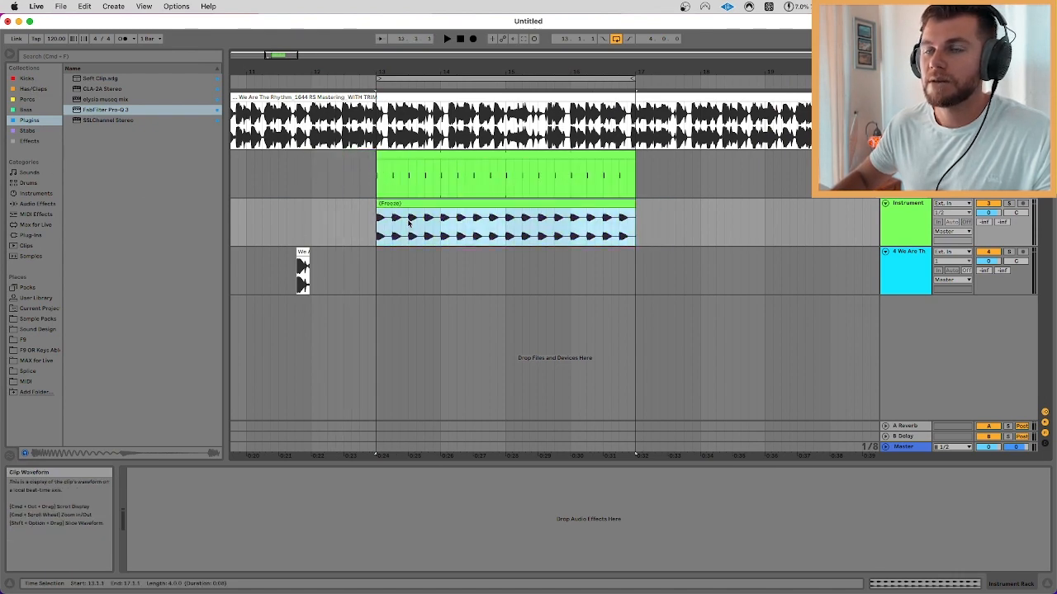
Examine the individual kick hits in the flattened audio clip up close and across its full length.
left_click(379, 227)
scroll(382, 232, "up", 5)
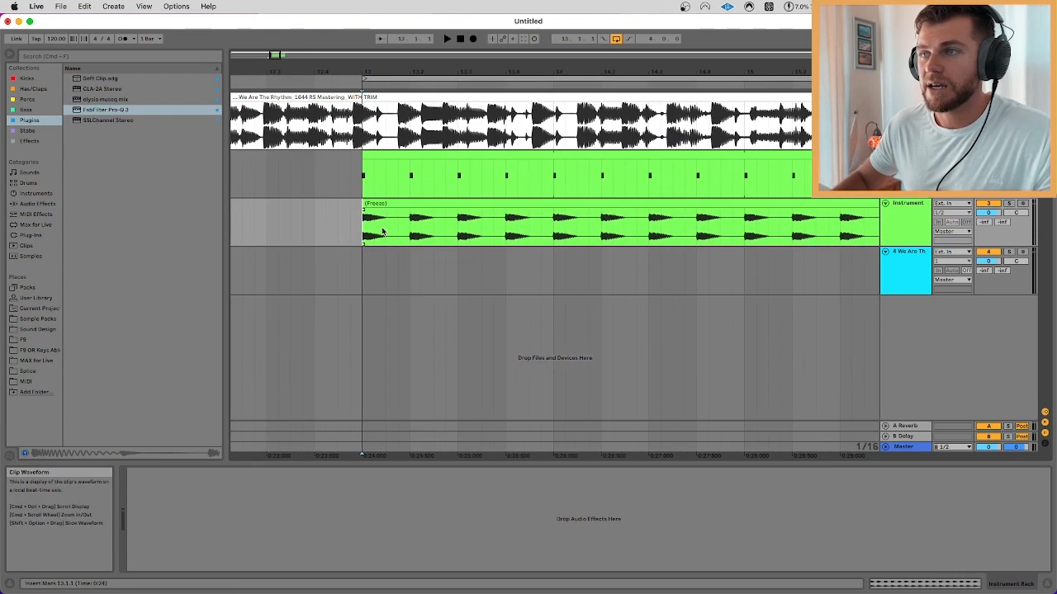
scroll(382, 234, "down", 6)
scroll(382, 234, "down", 2)
scroll(413, 235, "up", 5)
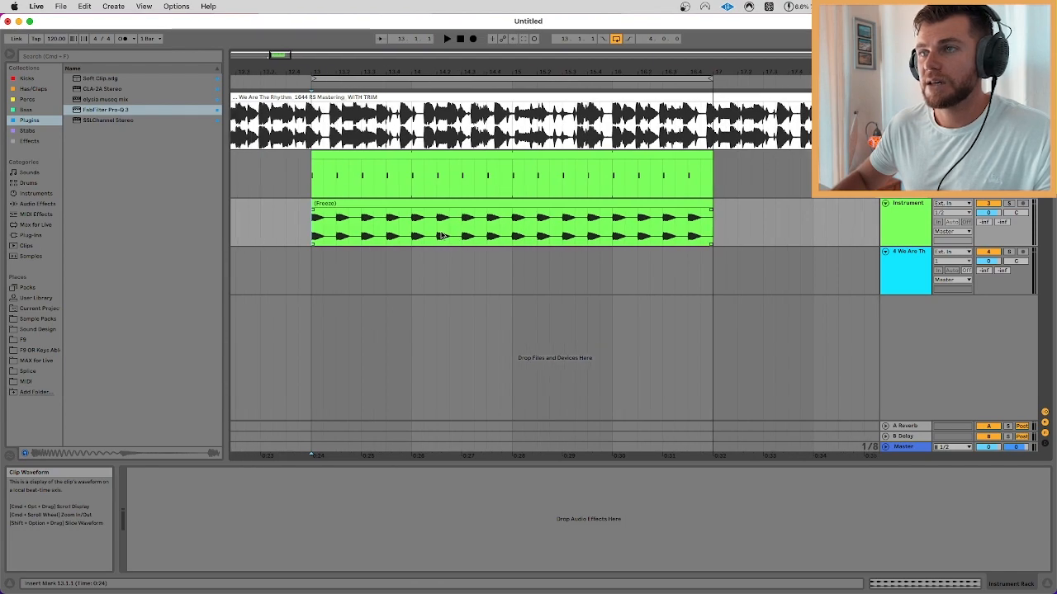
scroll(421, 238, "up", 8)
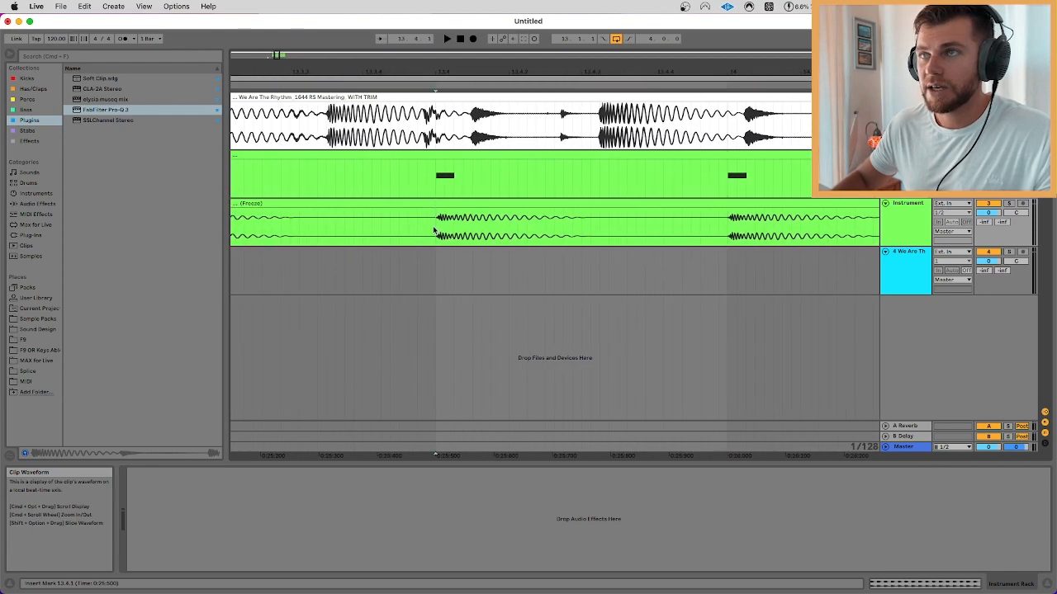
scroll(436, 232, "down", 4)
scroll(436, 232, "up", 8)
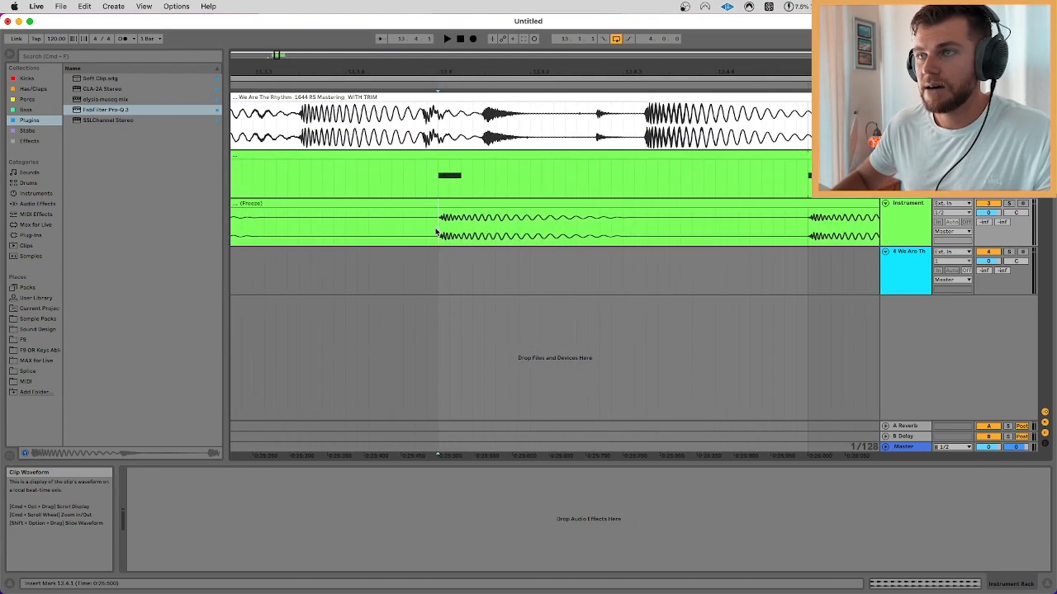
scroll(436, 232, "down", 2)
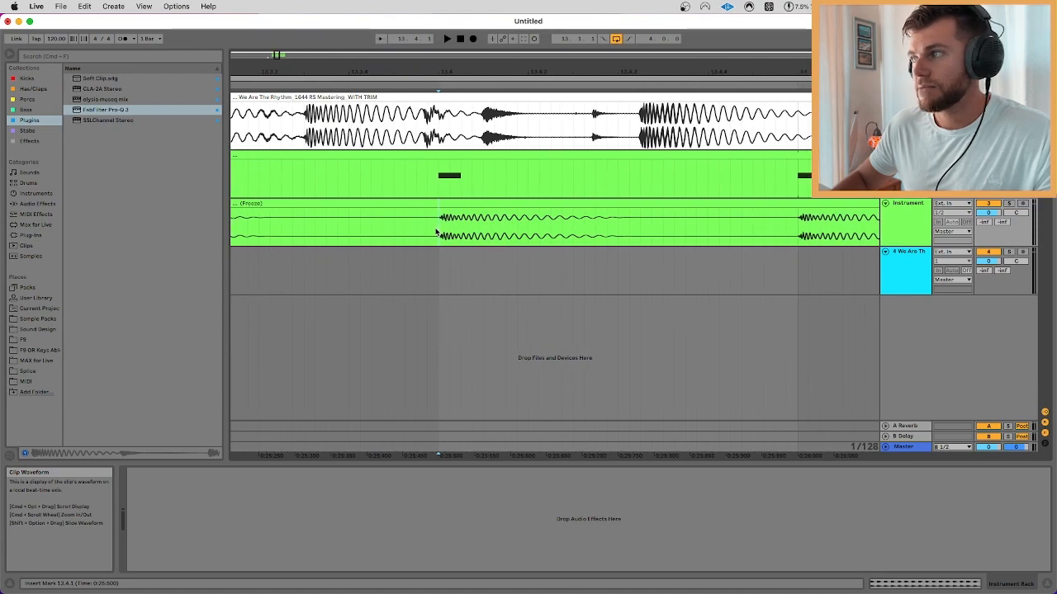
scroll(436, 232, "down", 10)
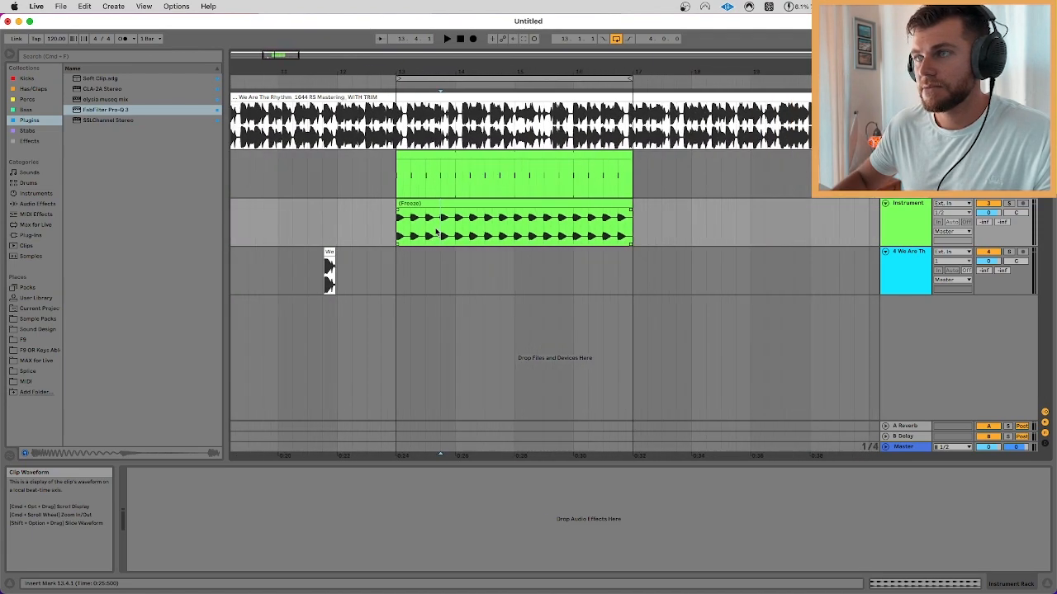
scroll(436, 232, "down", 3)
scroll(424, 237, "up", 6)
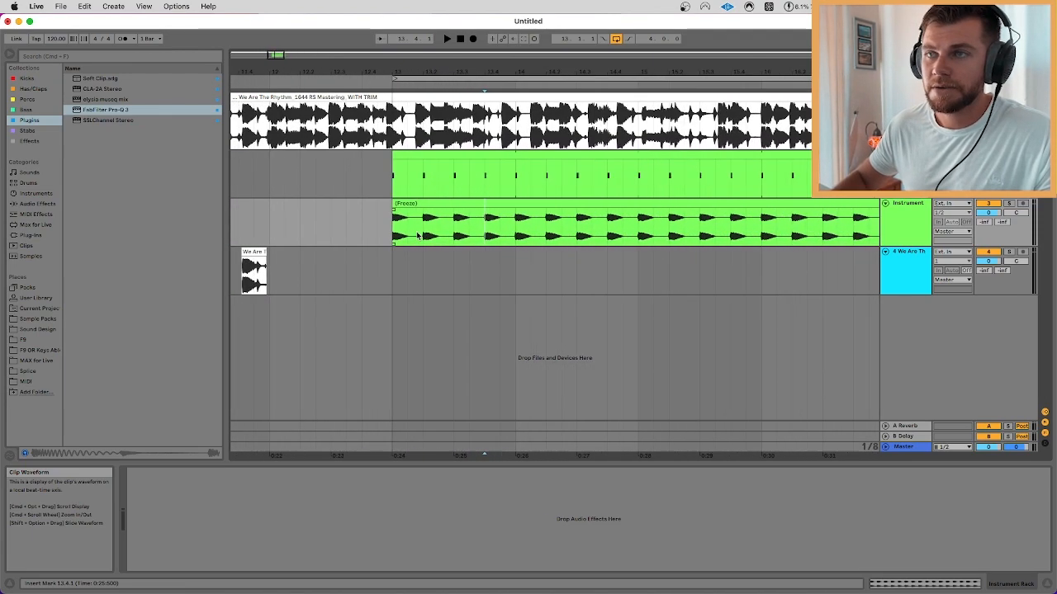
scroll(393, 231, "down", 6)
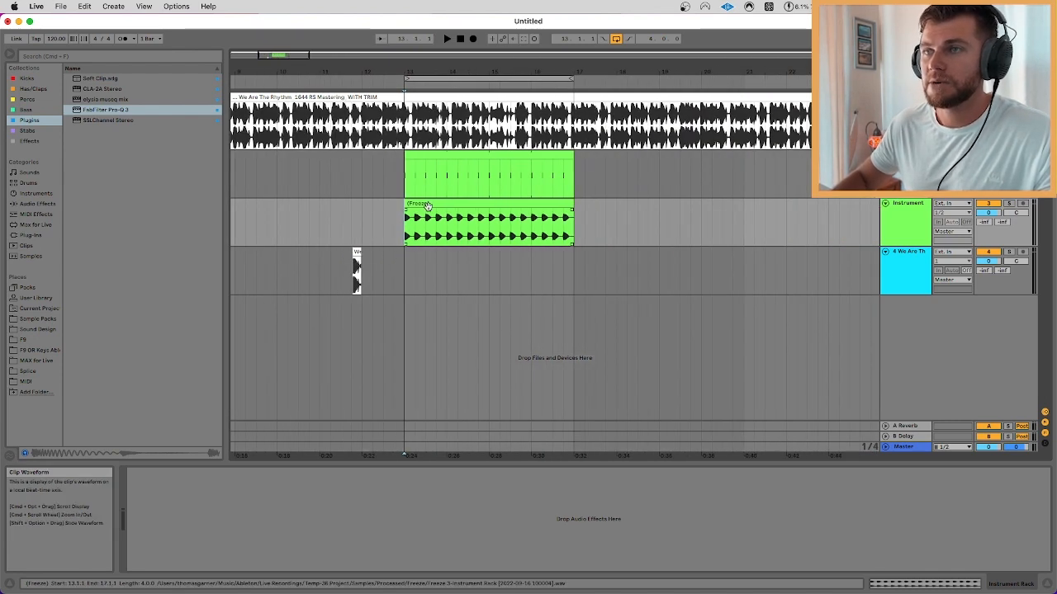
Show the flattened kick clip's source file in the browser.
right_click(429, 206)
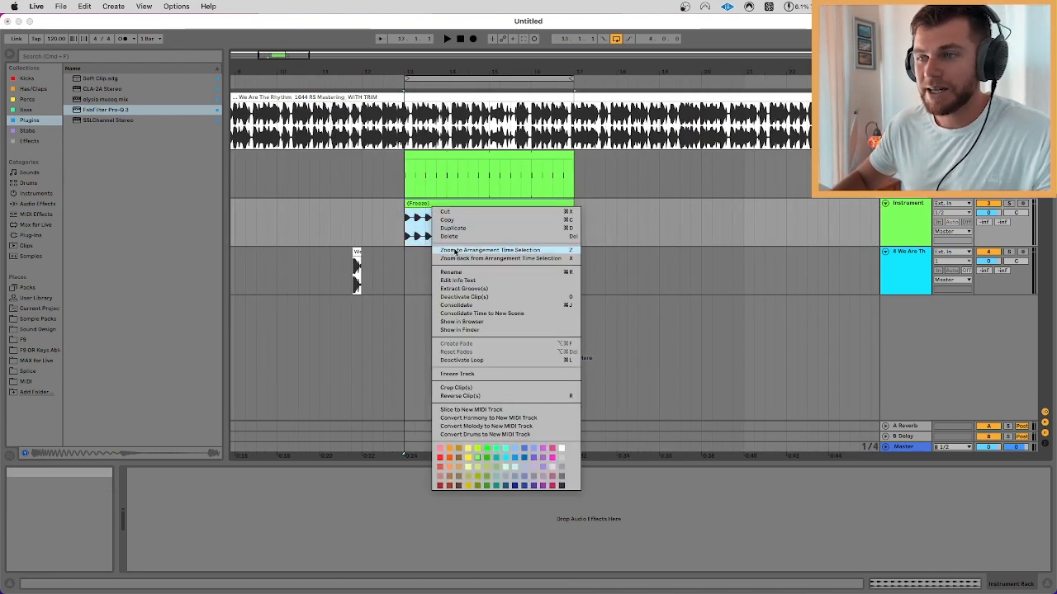
left_click(468, 321)
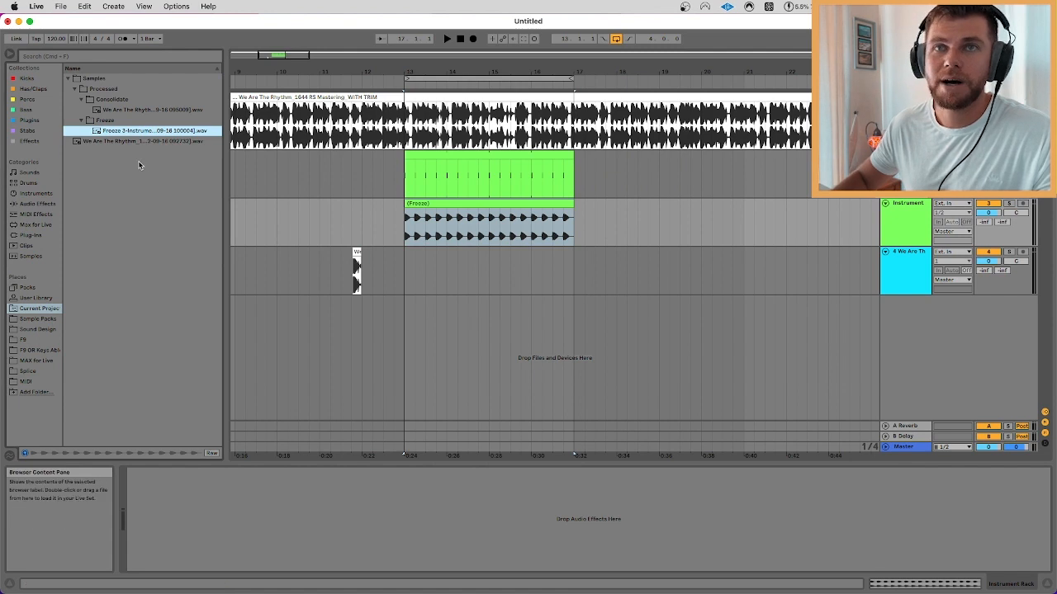
Try to rename the kick's Freeze audio file to a name starting with "Stolen Ki", without a file extension.
right_click(123, 134)
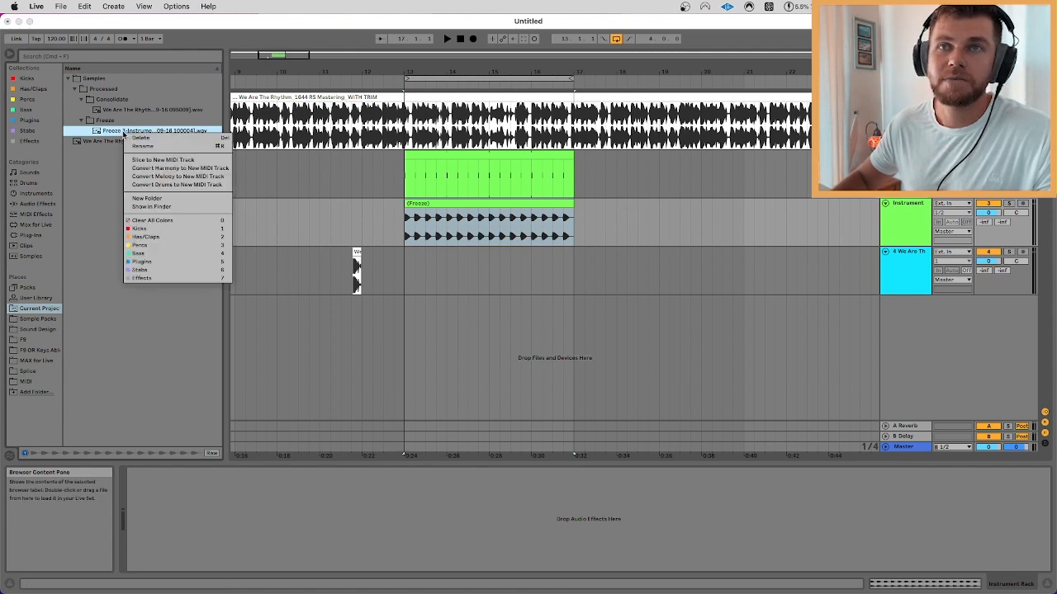
left_click(142, 143)
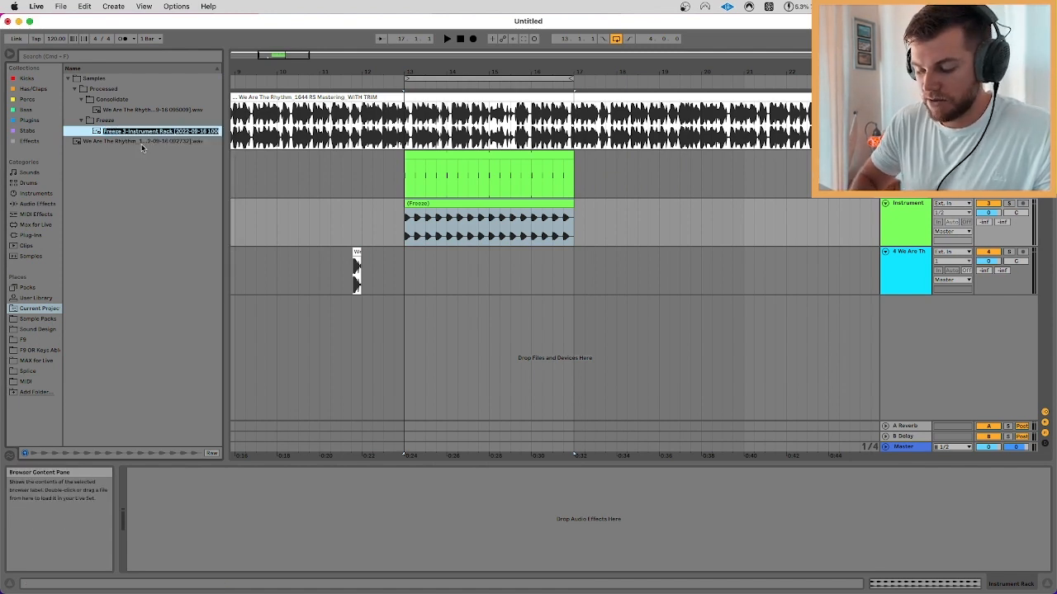
type("8")
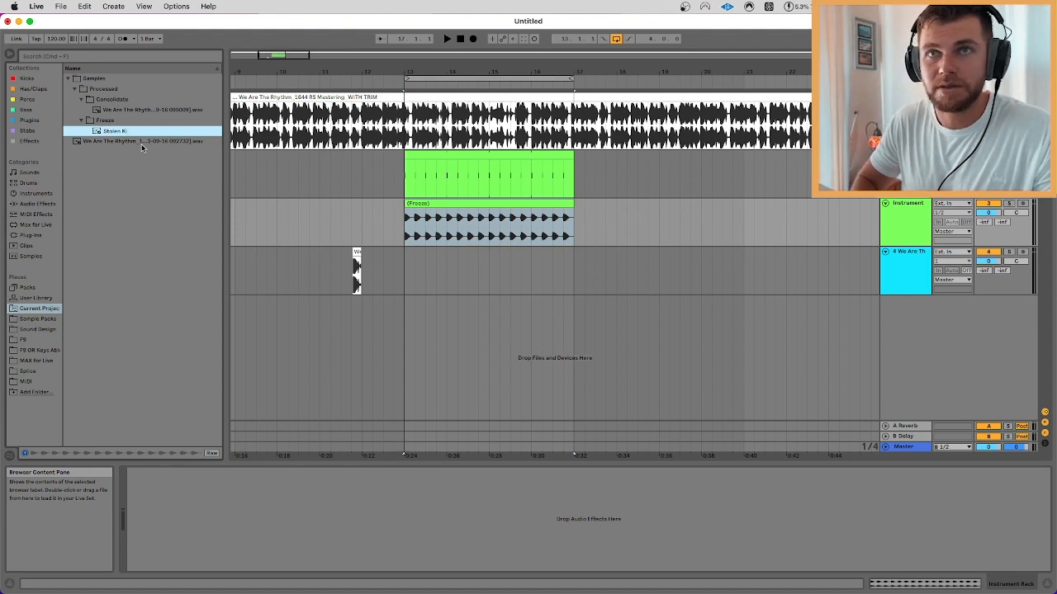
key("Return")
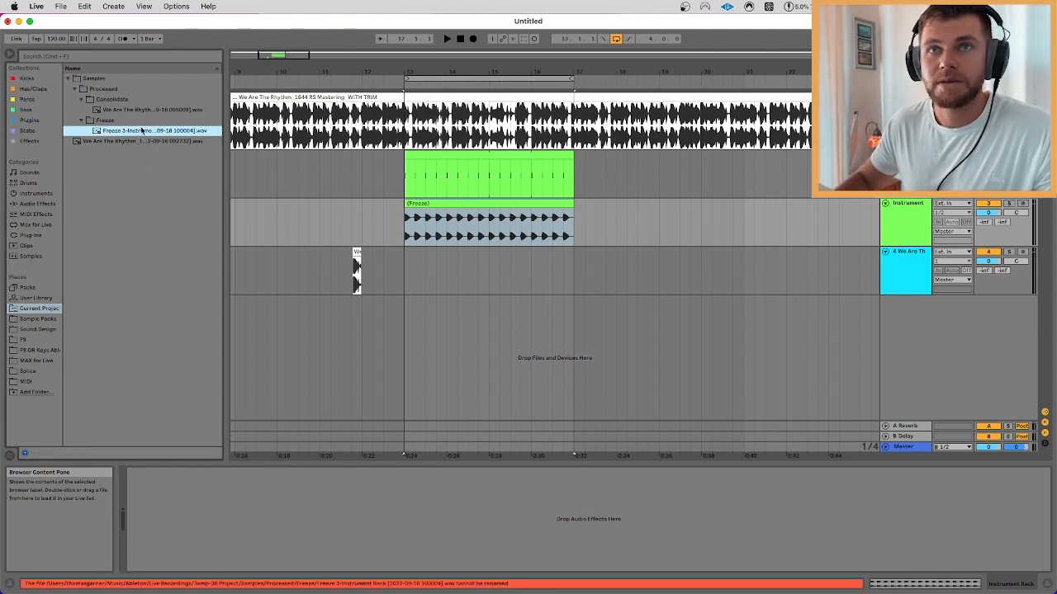
Rename the kick's Freeze audio file to KICK.wav and add it to the Kicks collection.
right_click(142, 131)
left_click(174, 148)
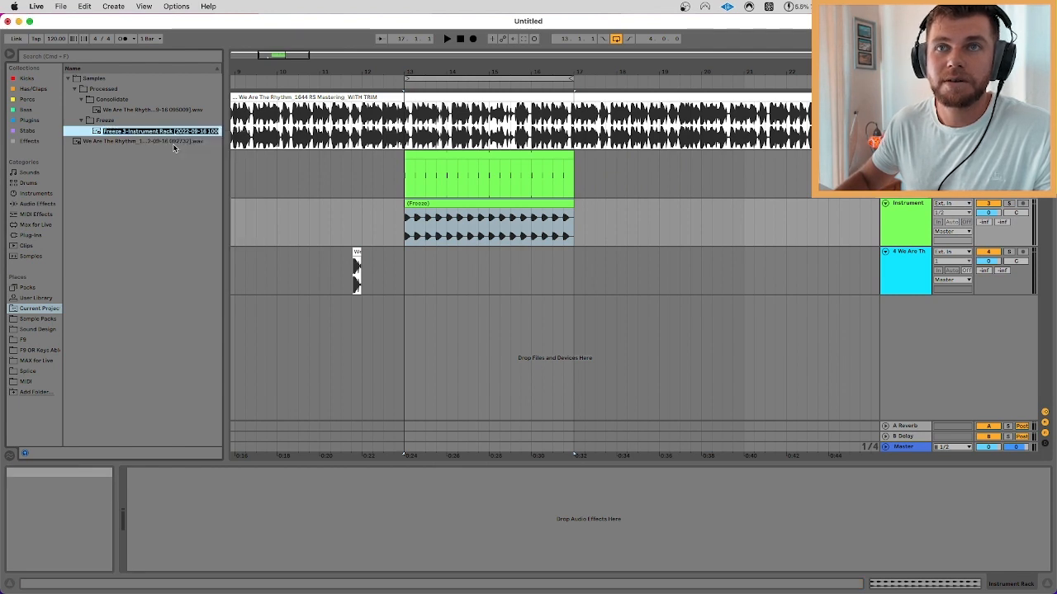
type("KICK.wav")
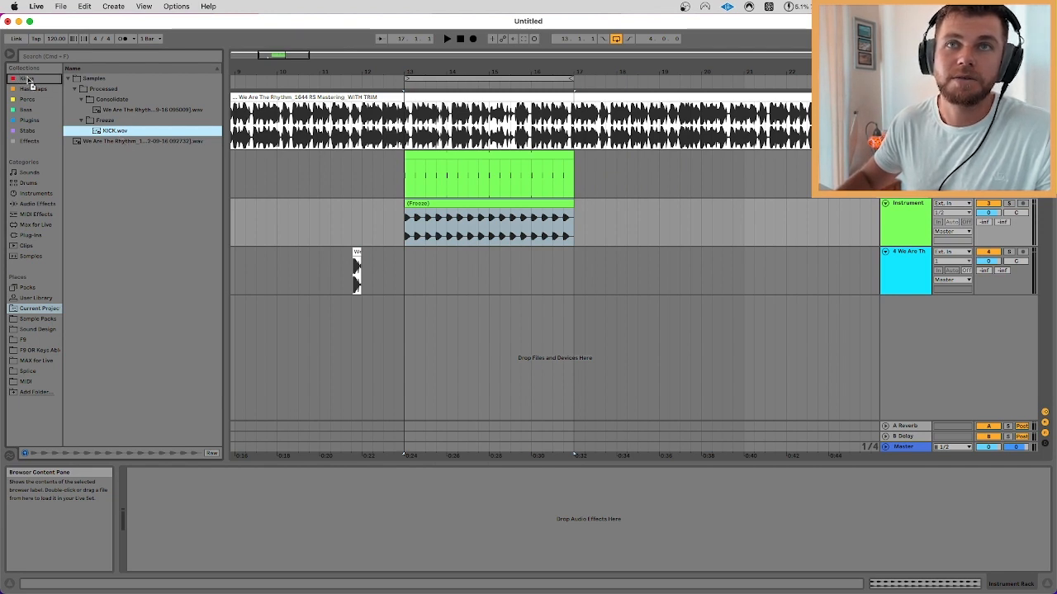
left_click_drag(27, 78, 28, 80)
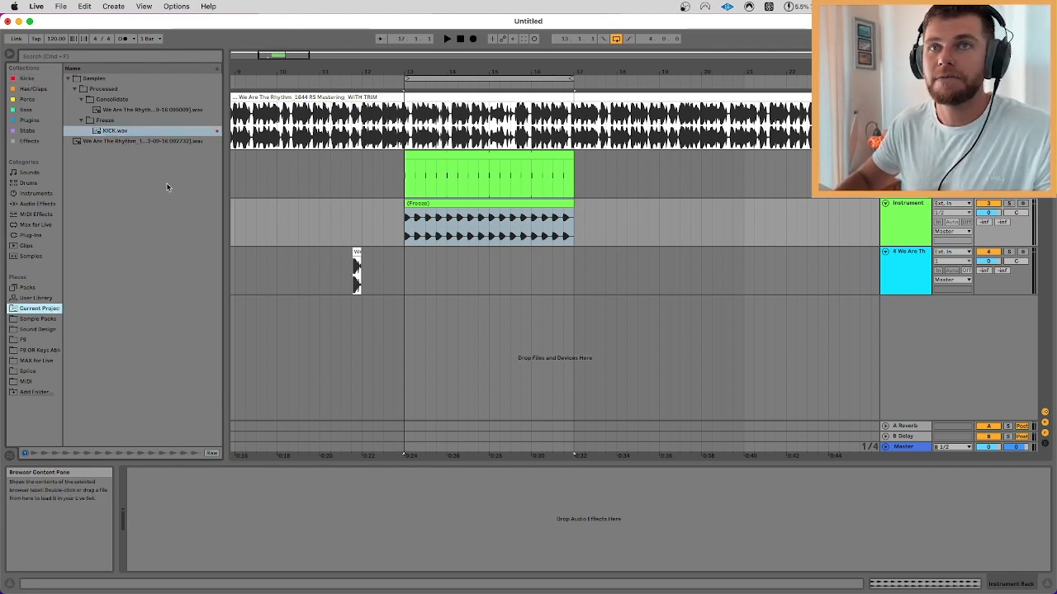
left_click(480, 236)
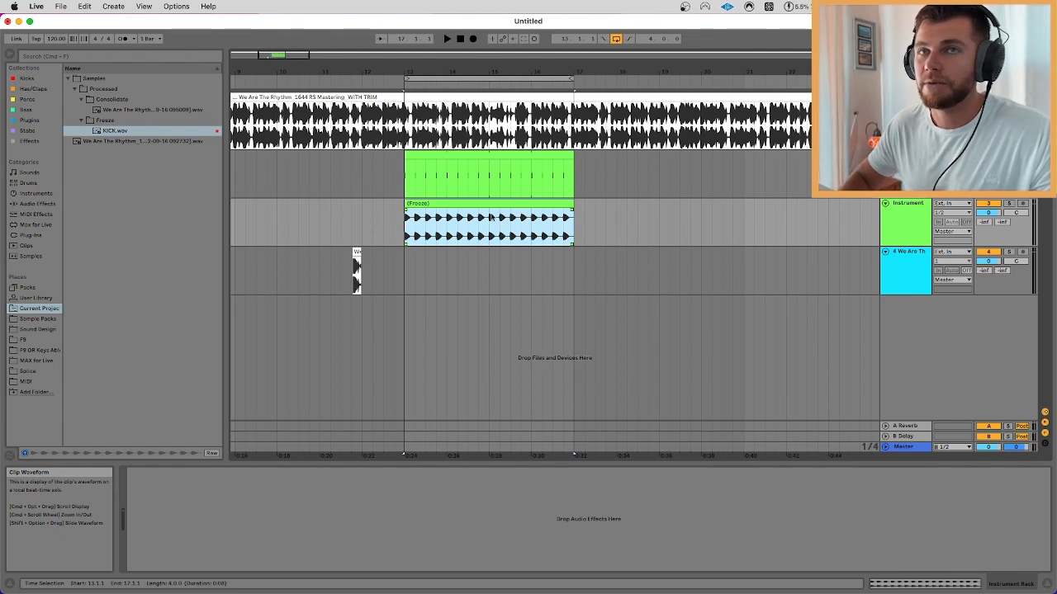